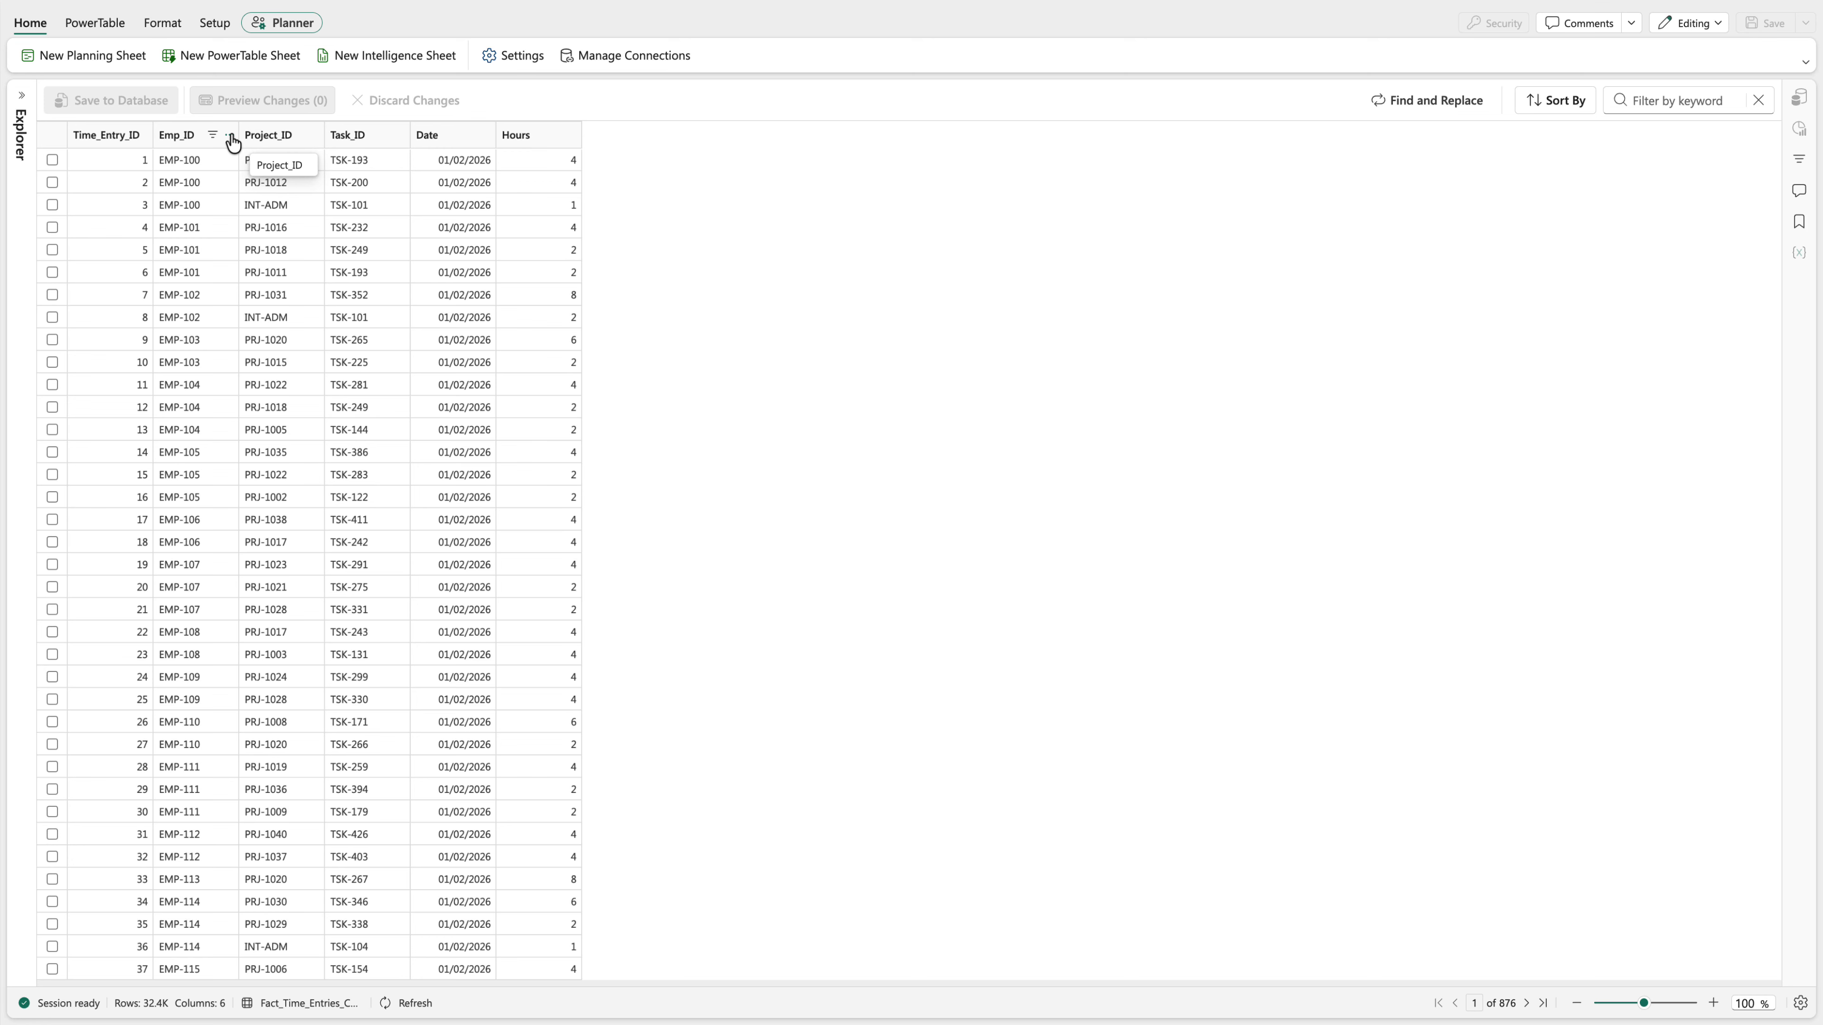
Edit the Emp_ID column to use the Single Select input type with Lookup as its values type
left_click(230, 136)
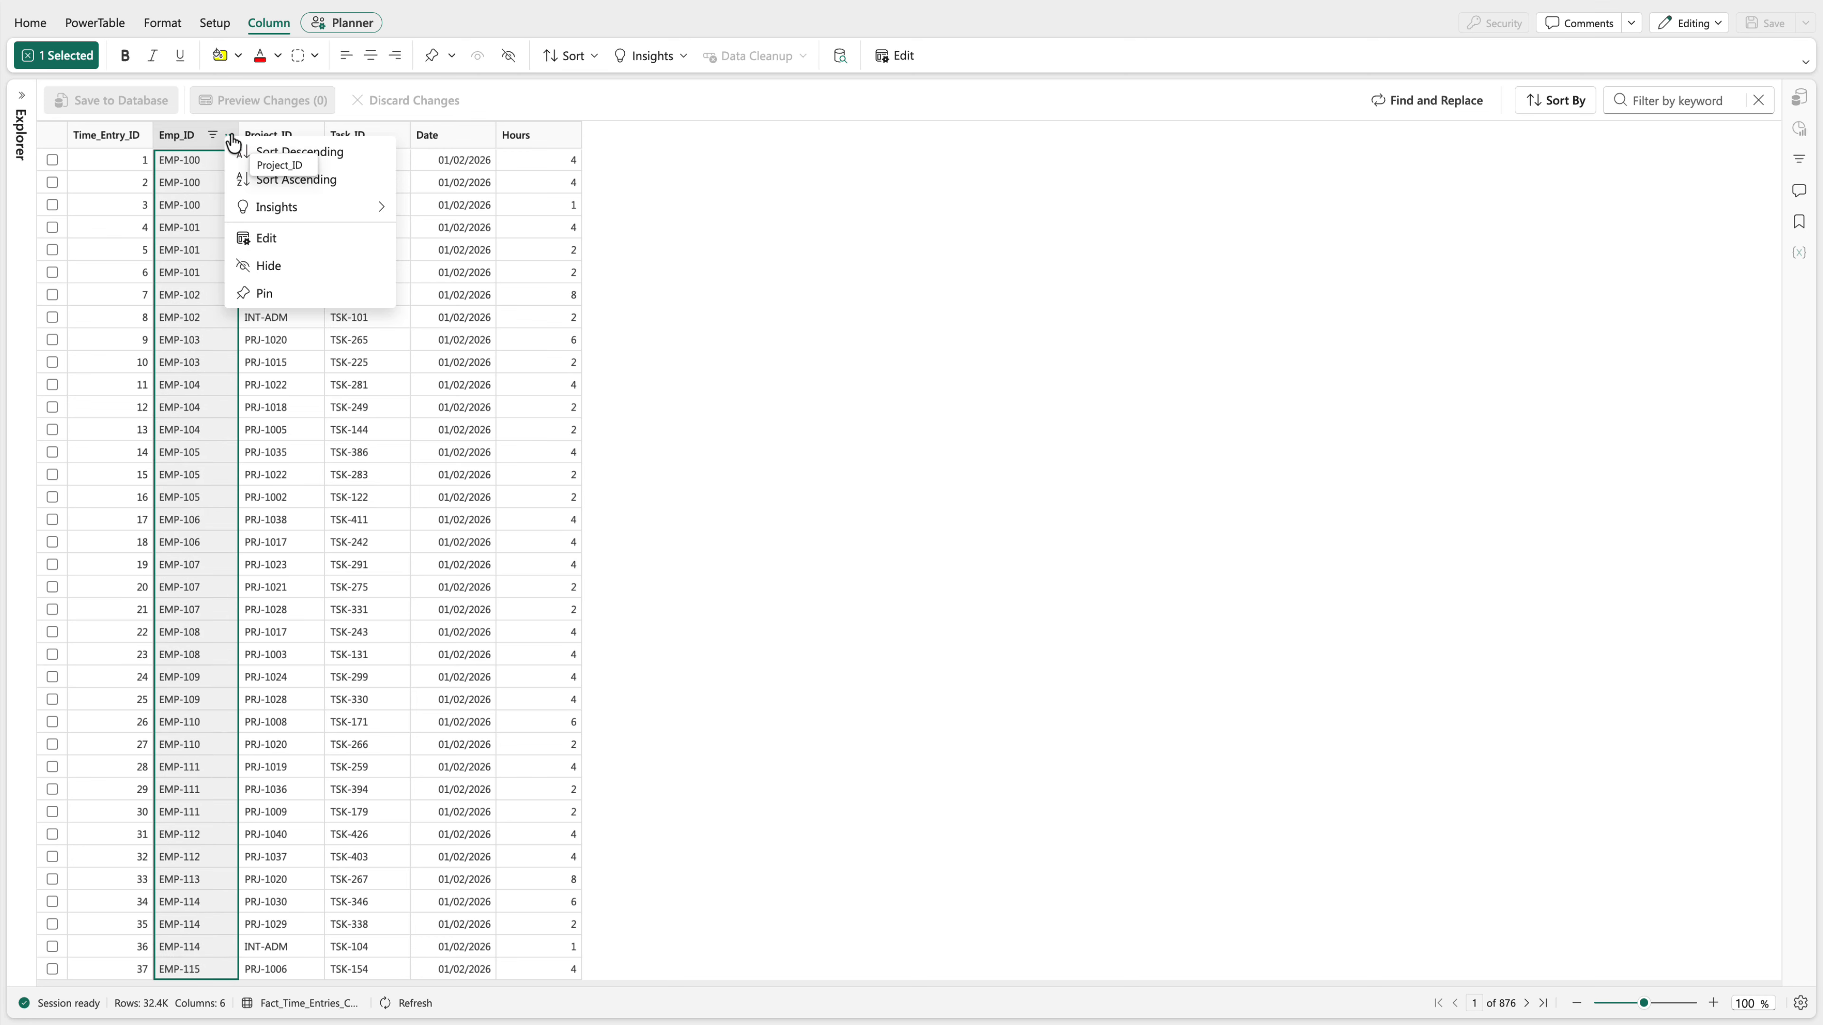
left_click(286, 248)
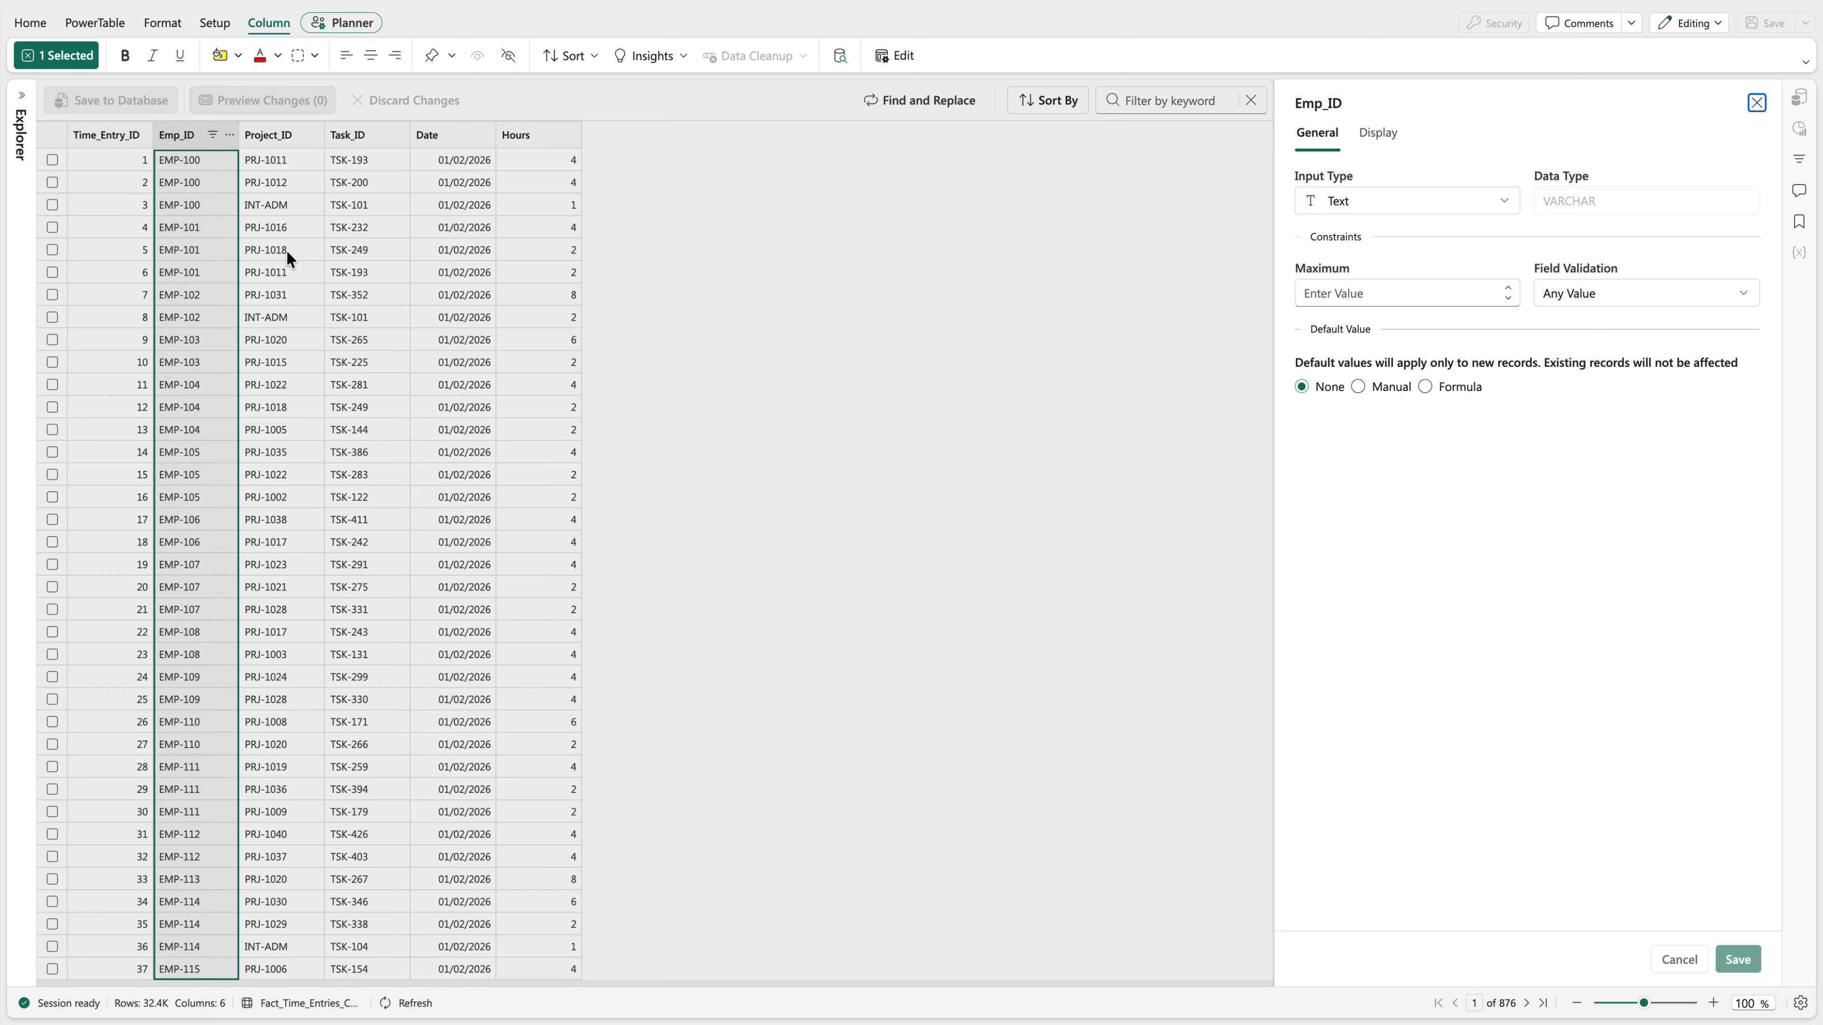
left_click(1510, 207)
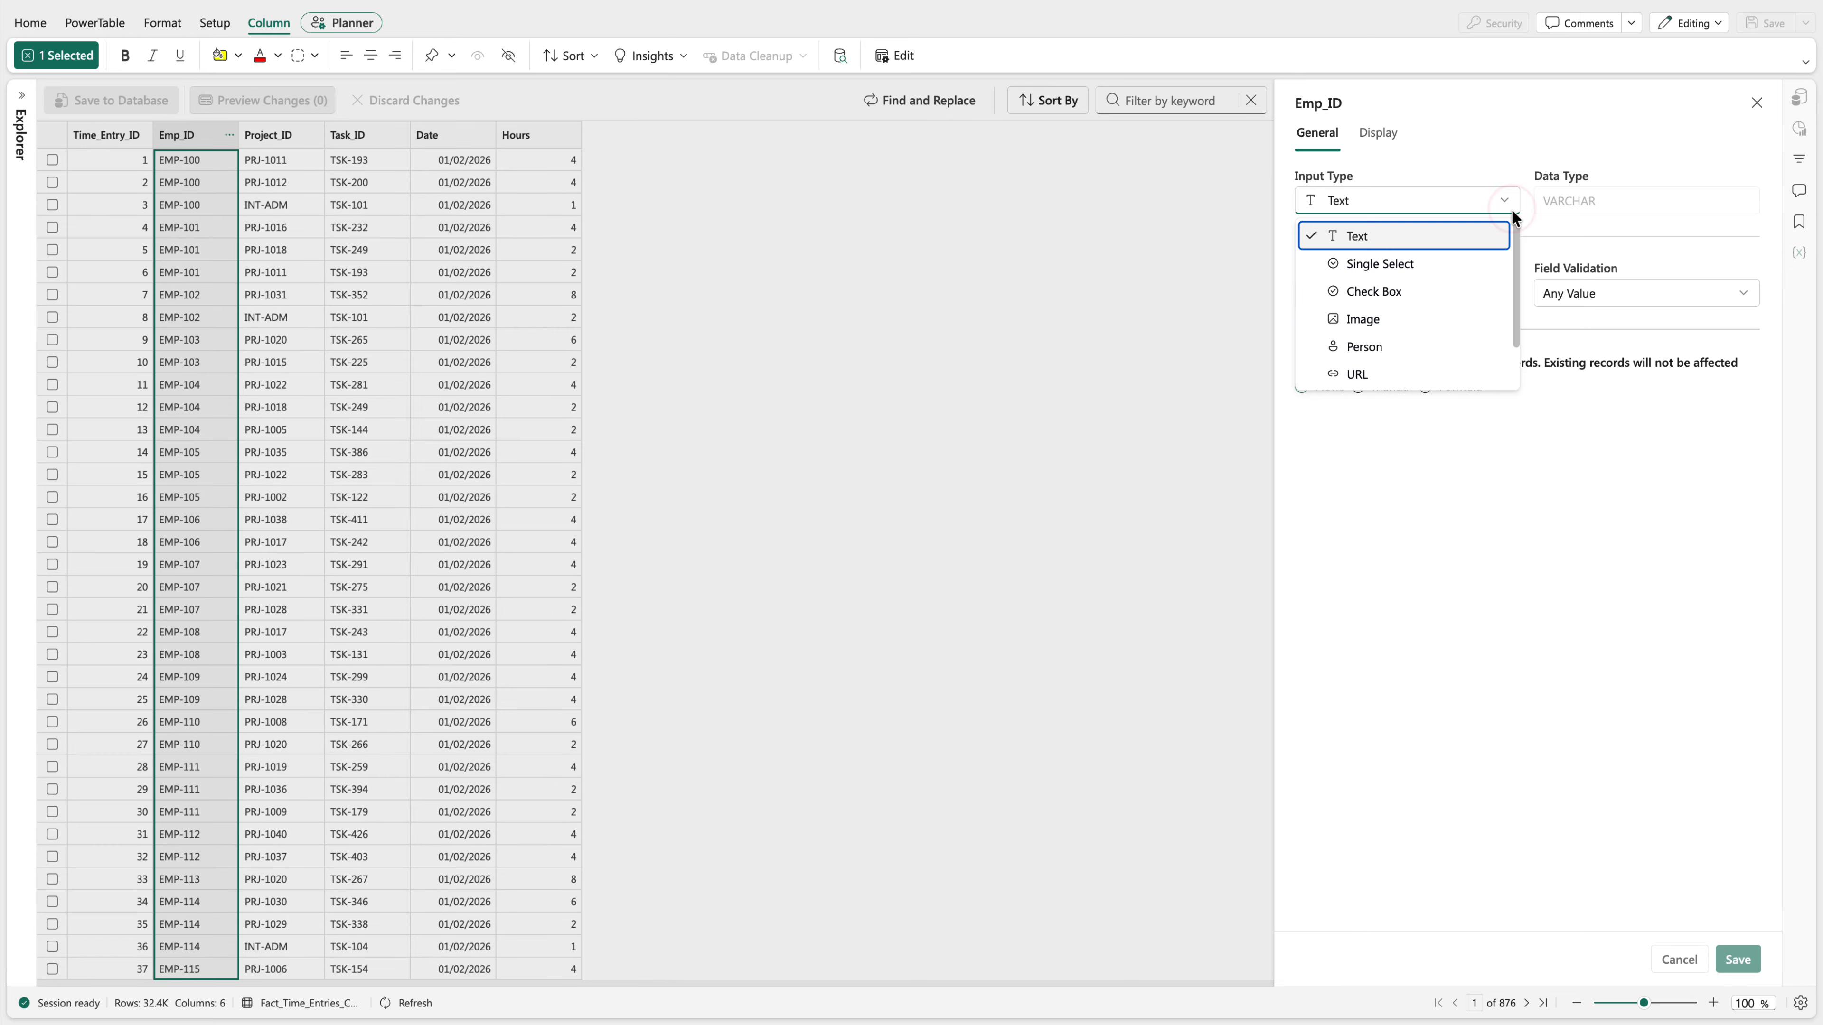
left_click(1498, 266)
left_click(1500, 271)
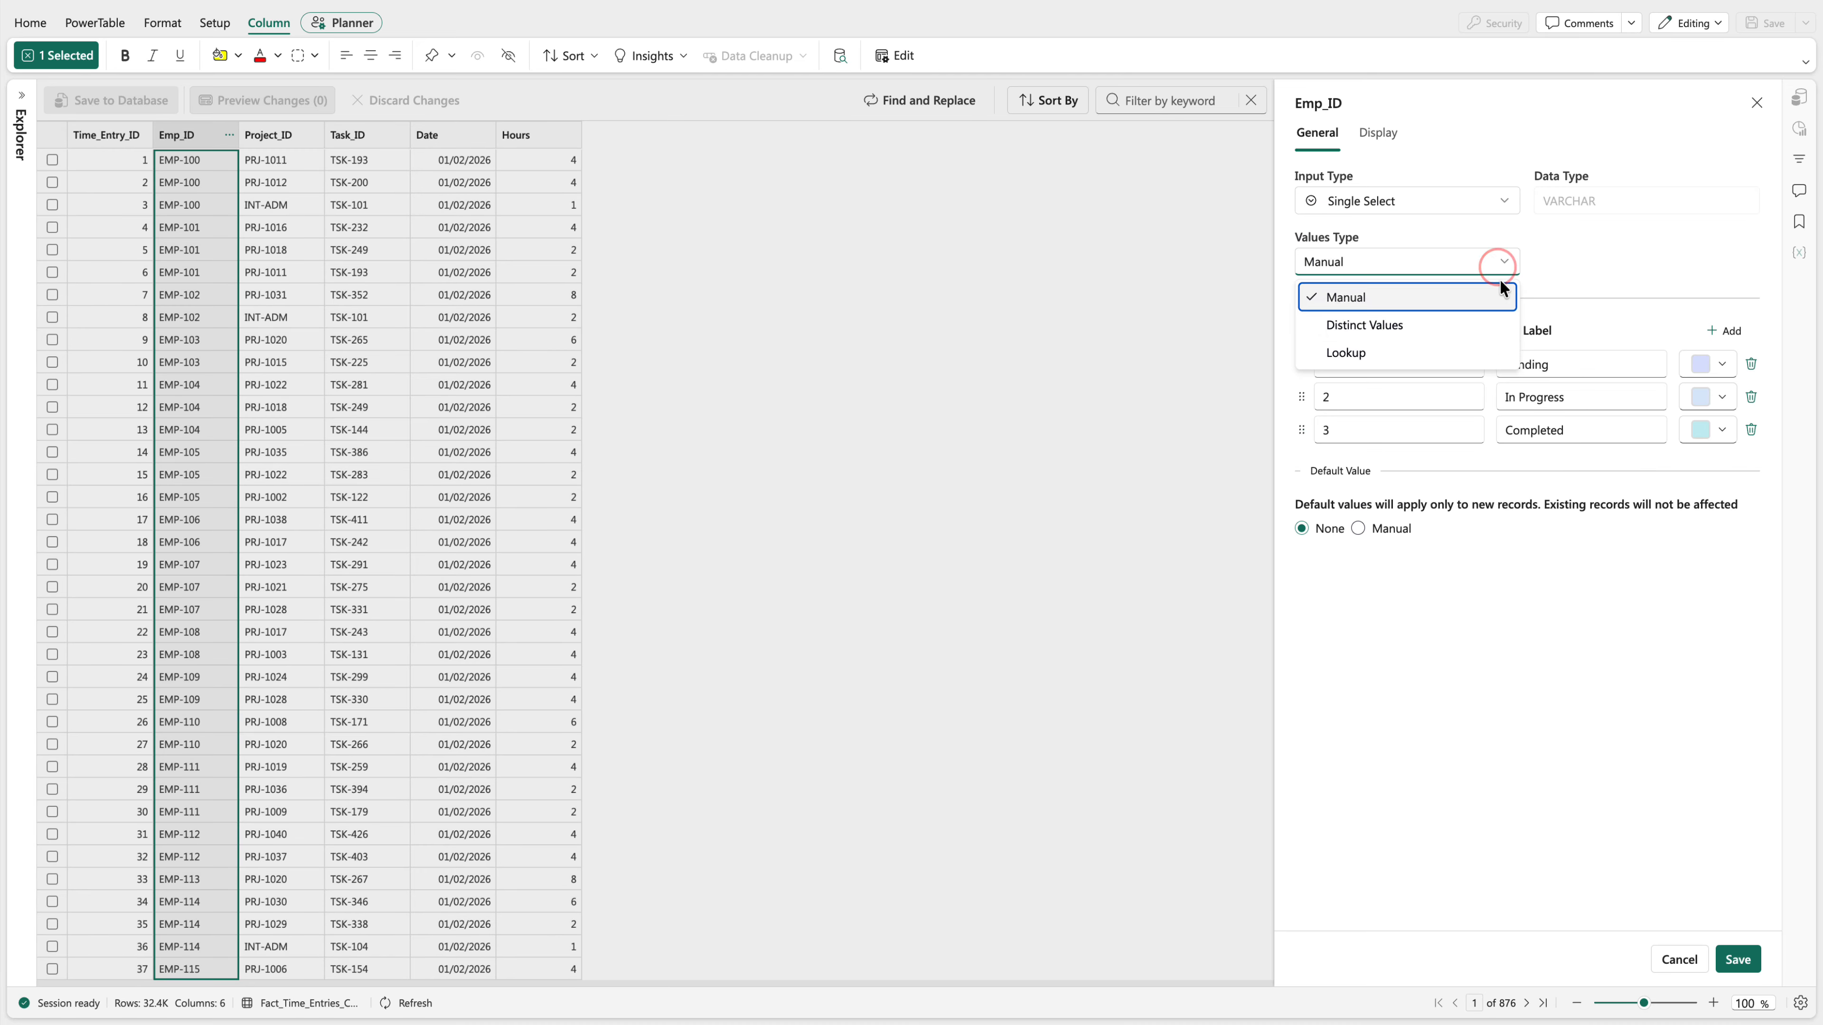
left_click(1504, 359)
Set the Emp_ID lookup table to Dim_Employees with key column Emp_ID and display column Employee_Name, and save the column
left_click(1568, 432)
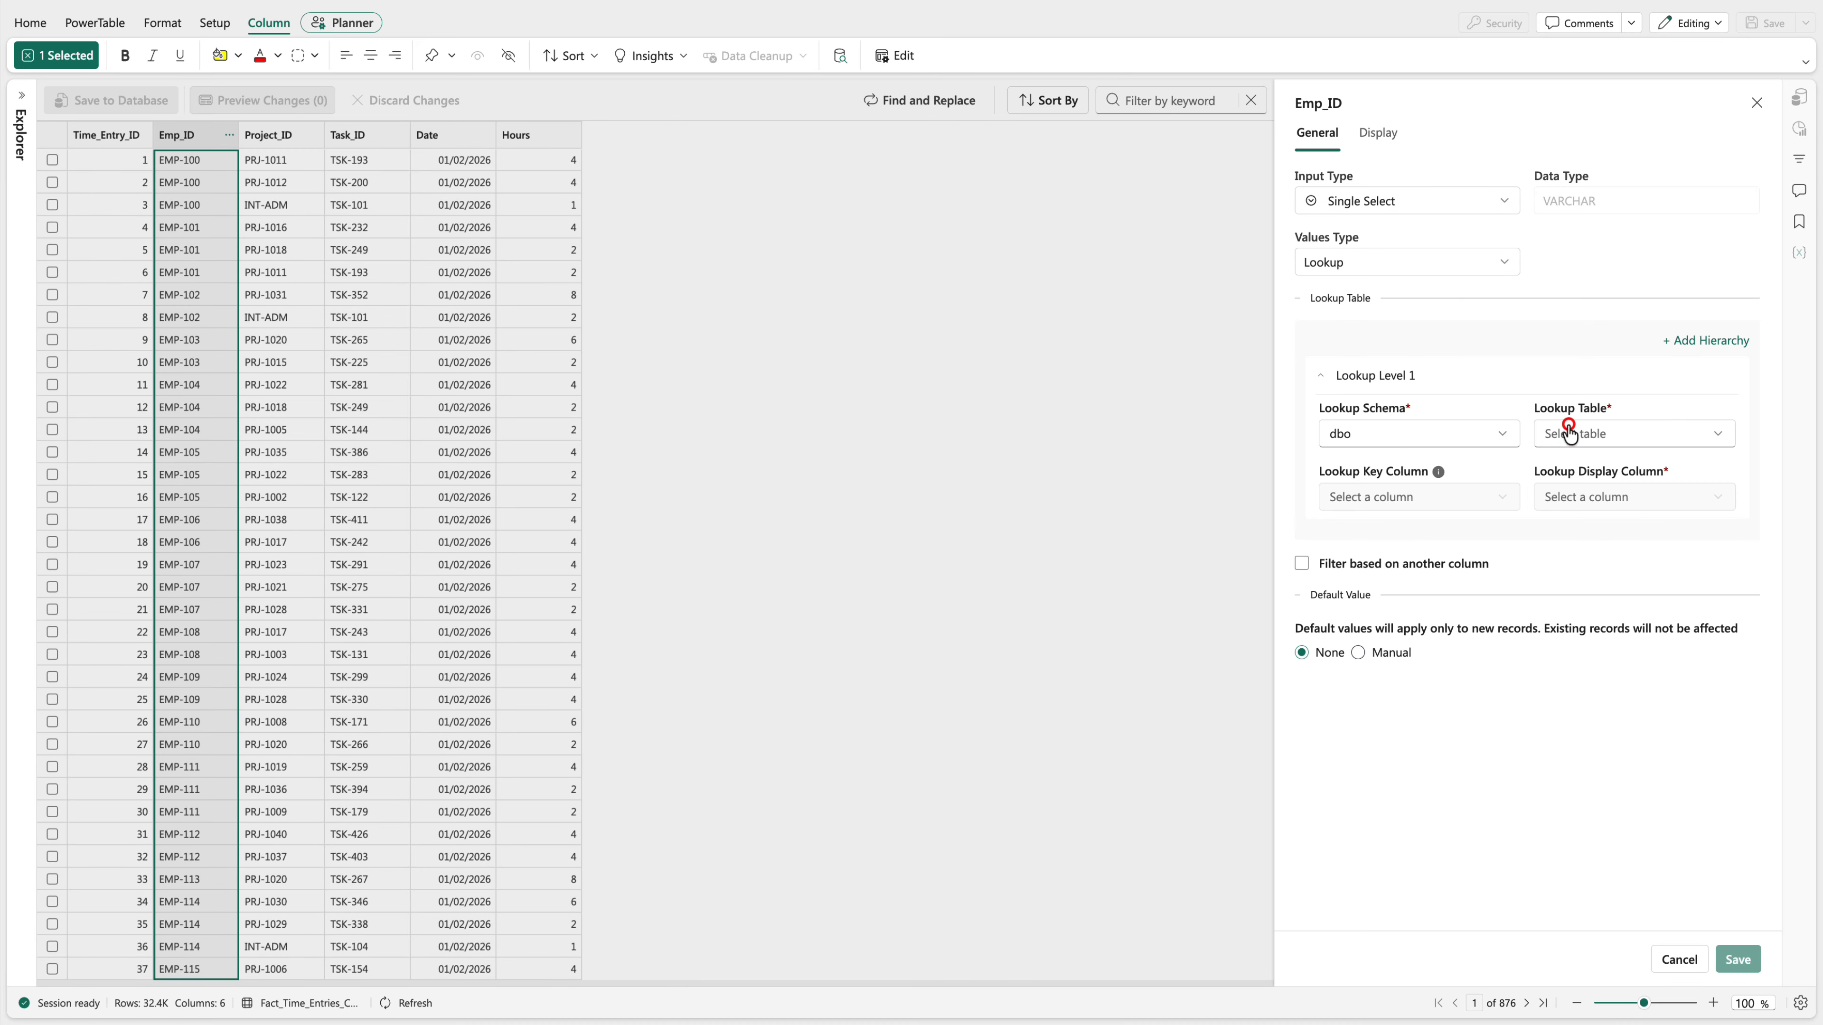
left_click(1616, 530)
left_click(1504, 497)
left_click(1367, 558)
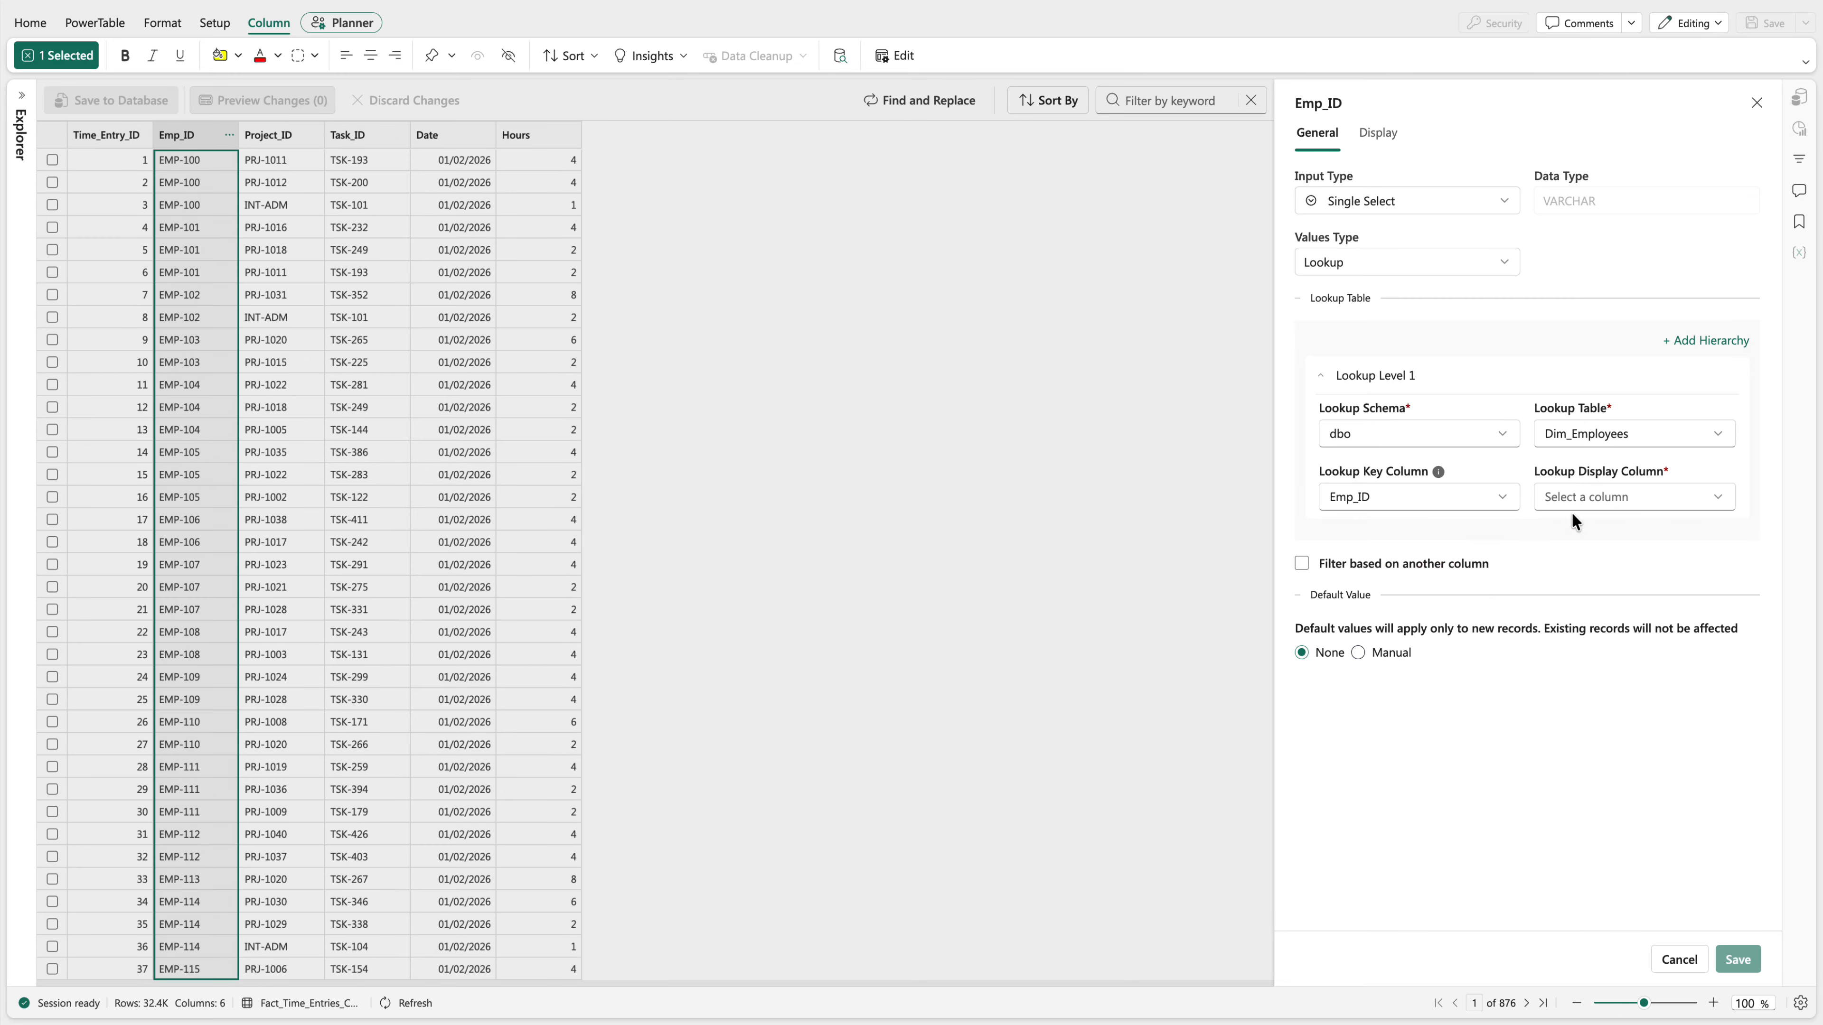
left_click(1596, 503)
left_click(1611, 590)
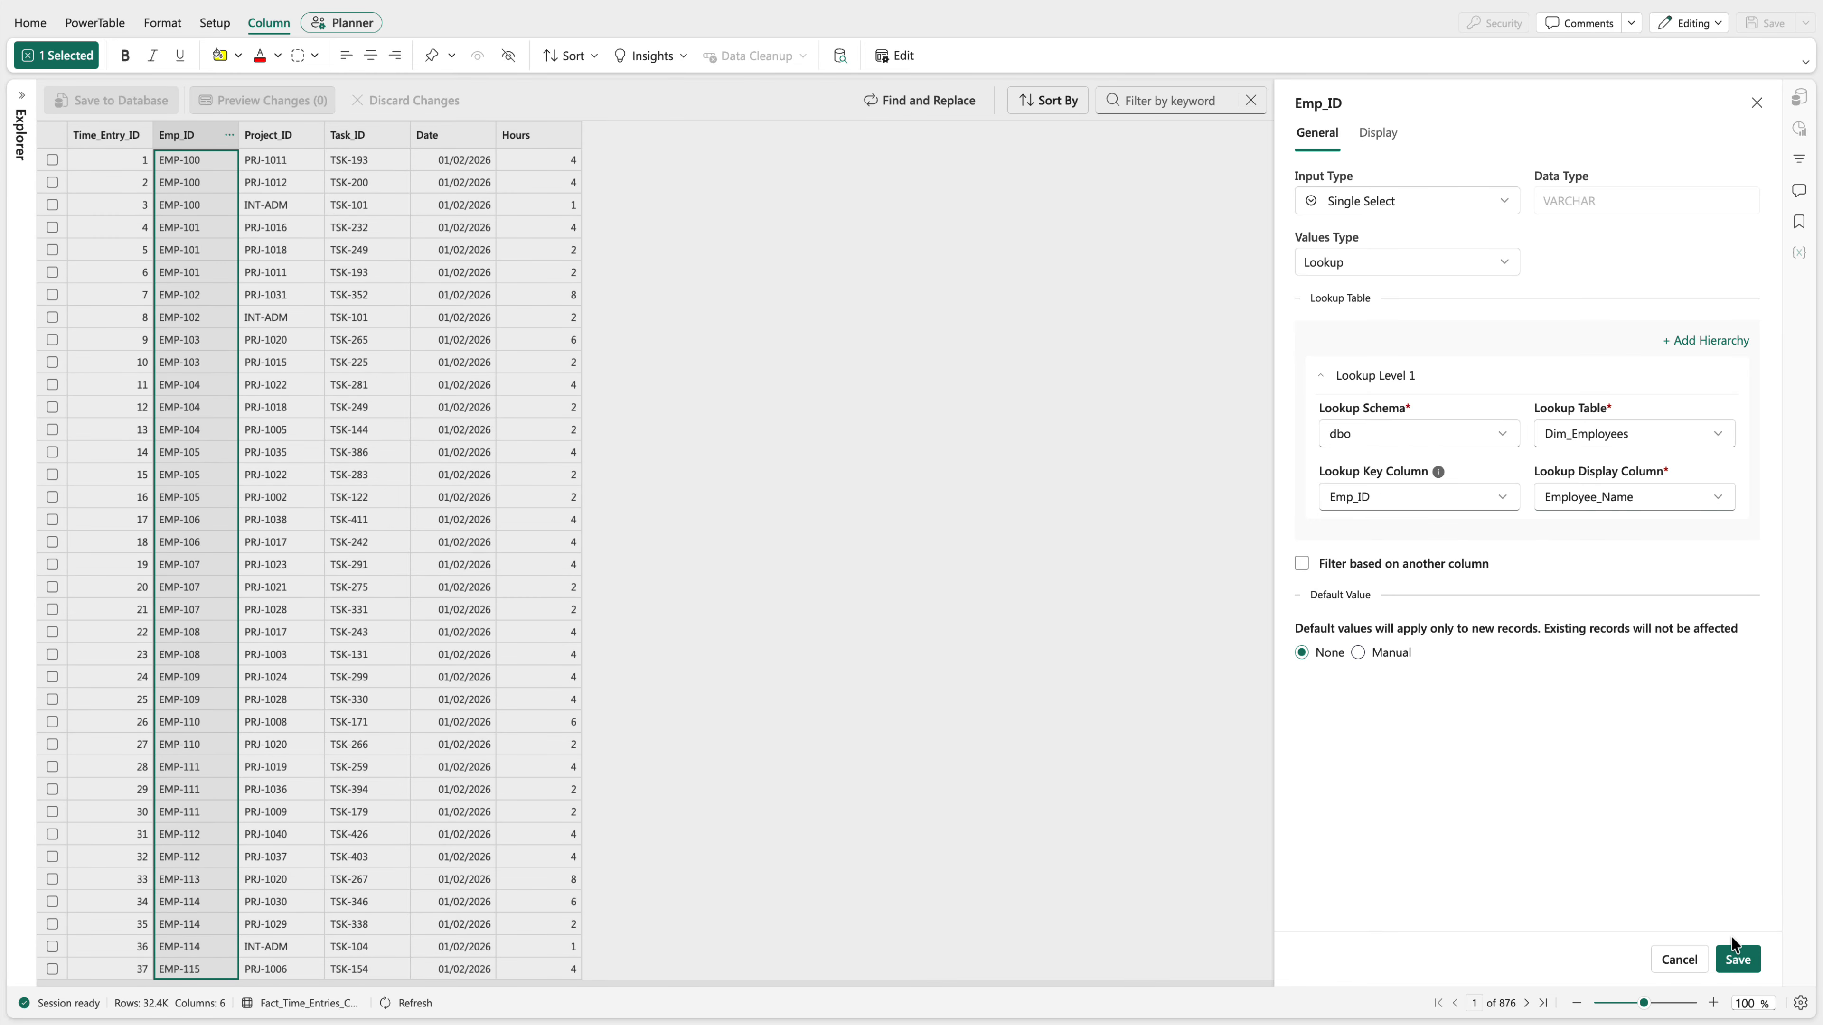
left_click(1744, 968)
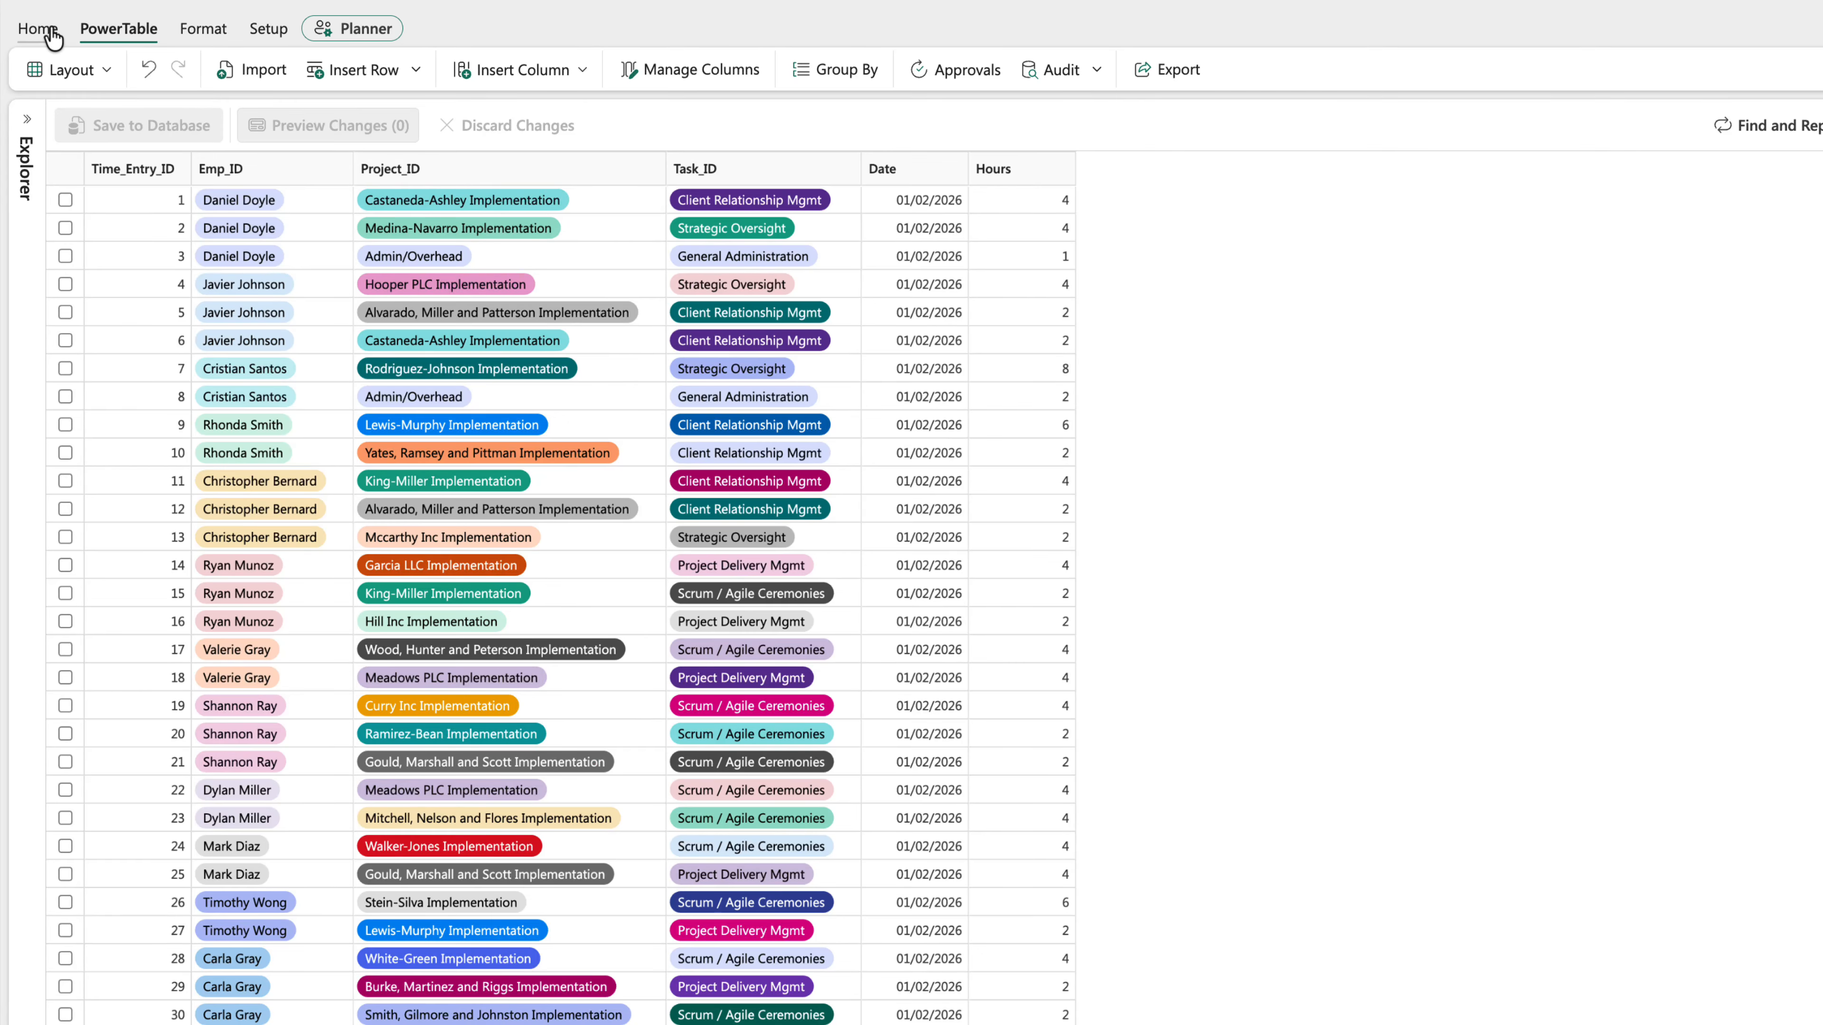
Start a Crosstab layout that uses Date as its column field, keeping the Date interval type
left_click(56, 75)
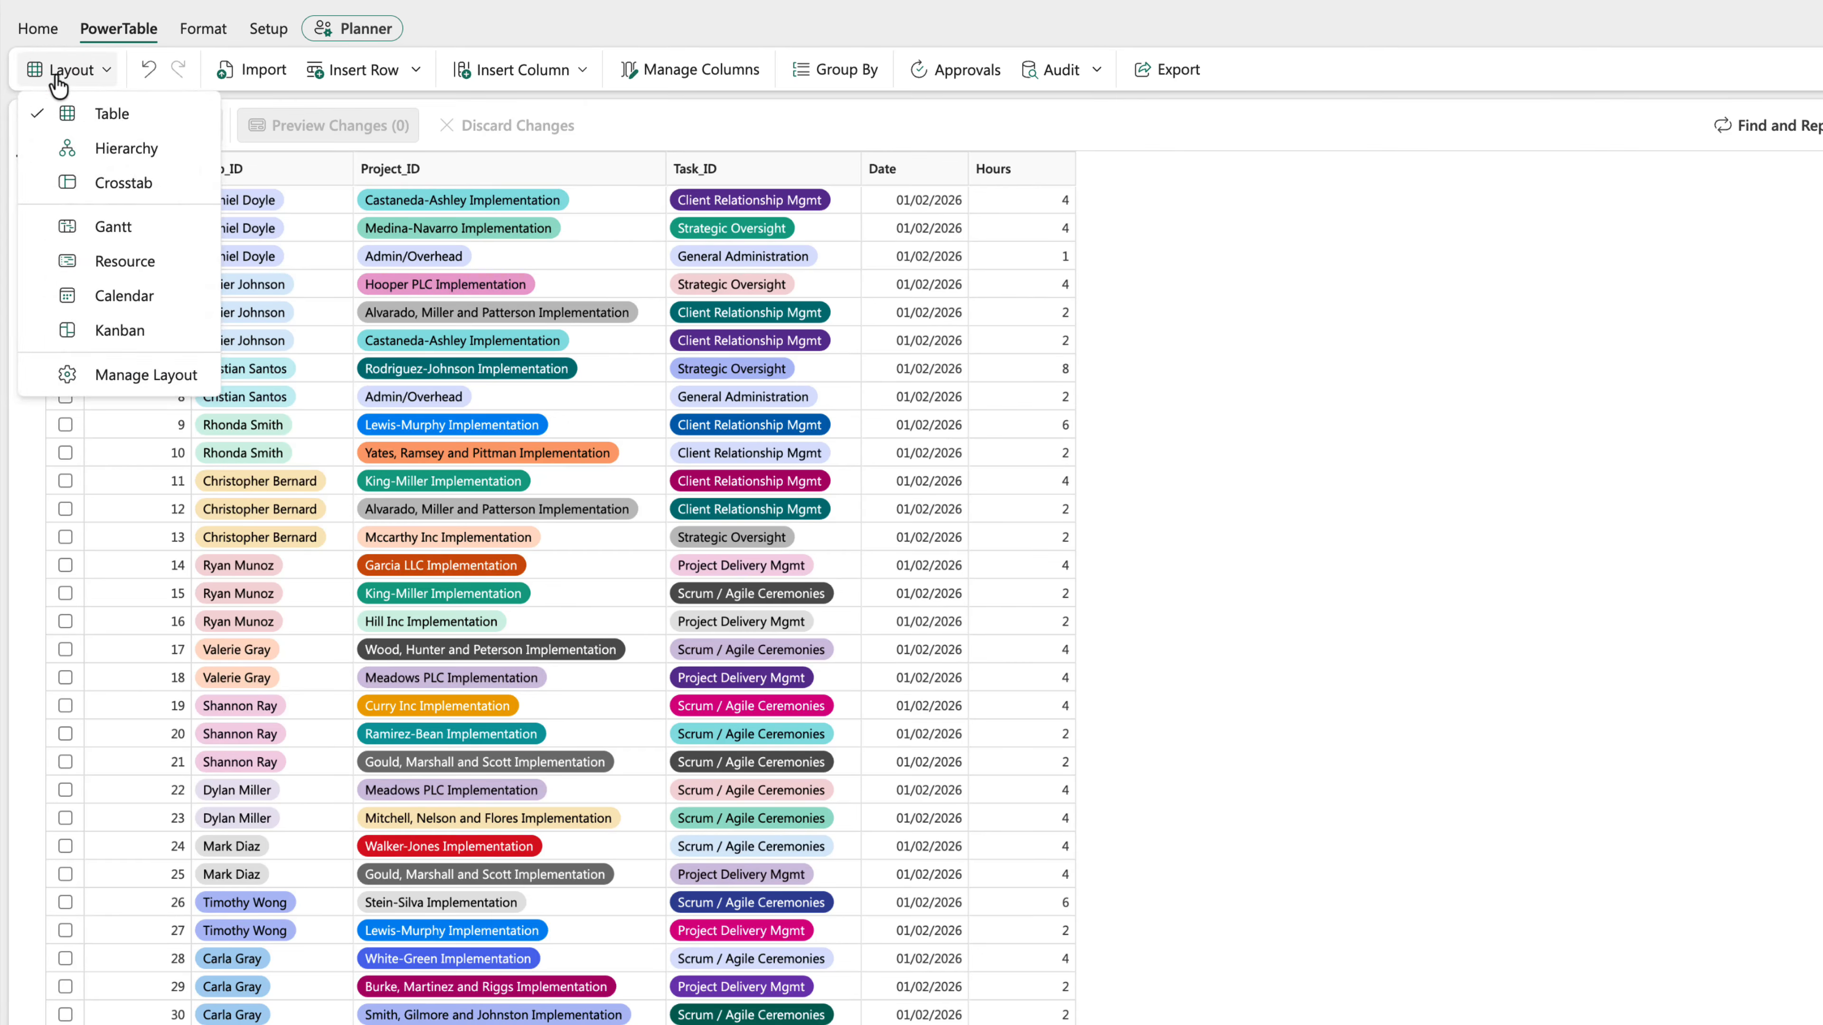
left_click(123, 183)
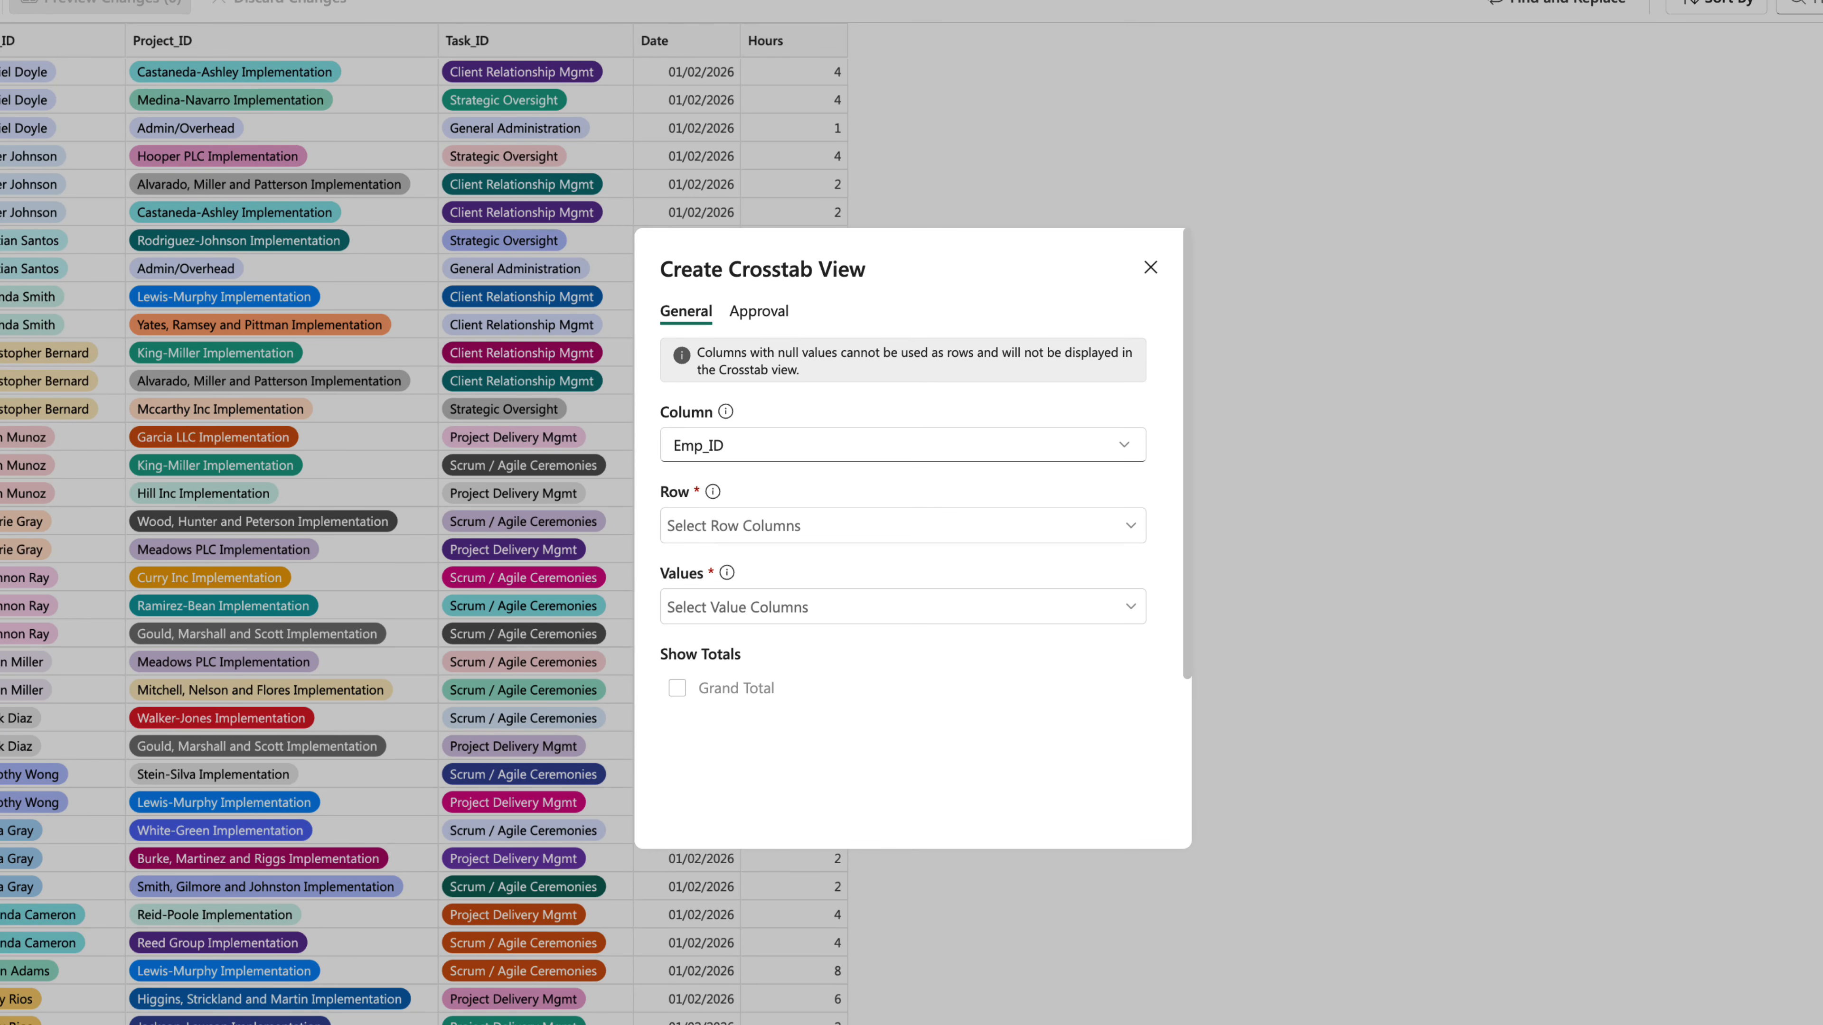
left_click(1050, 459)
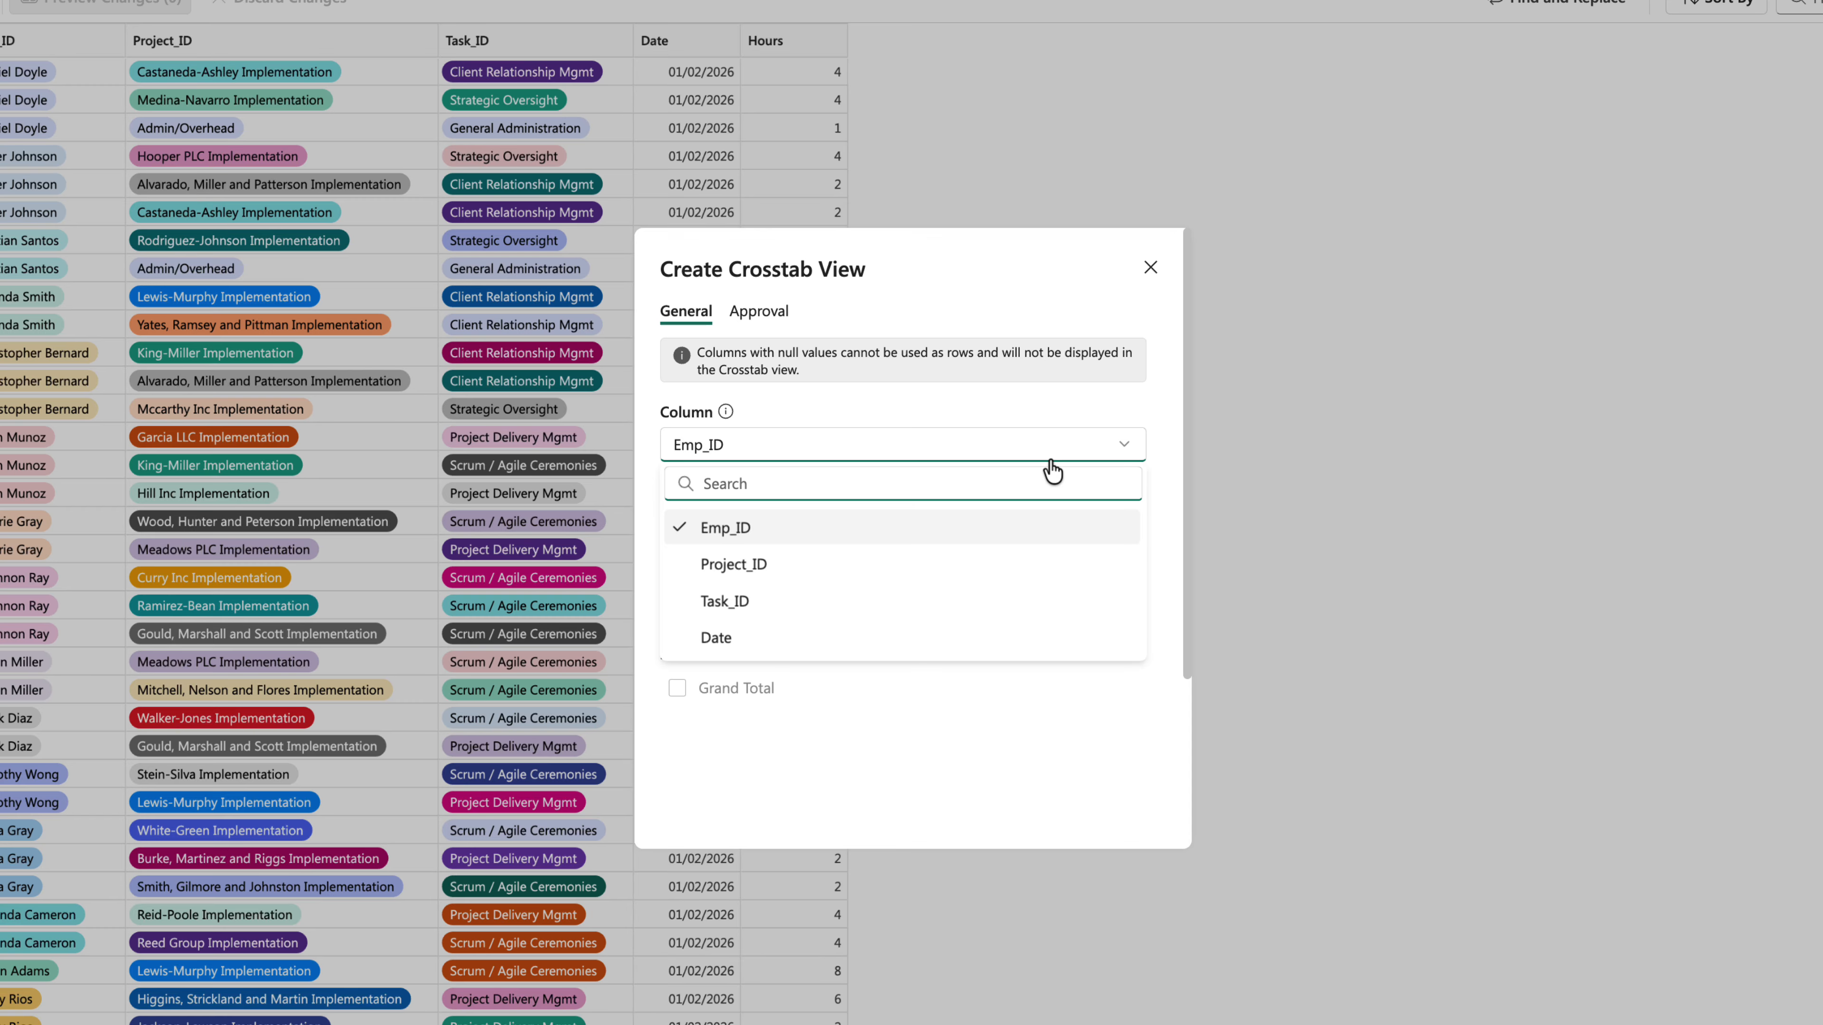
left_click(971, 637)
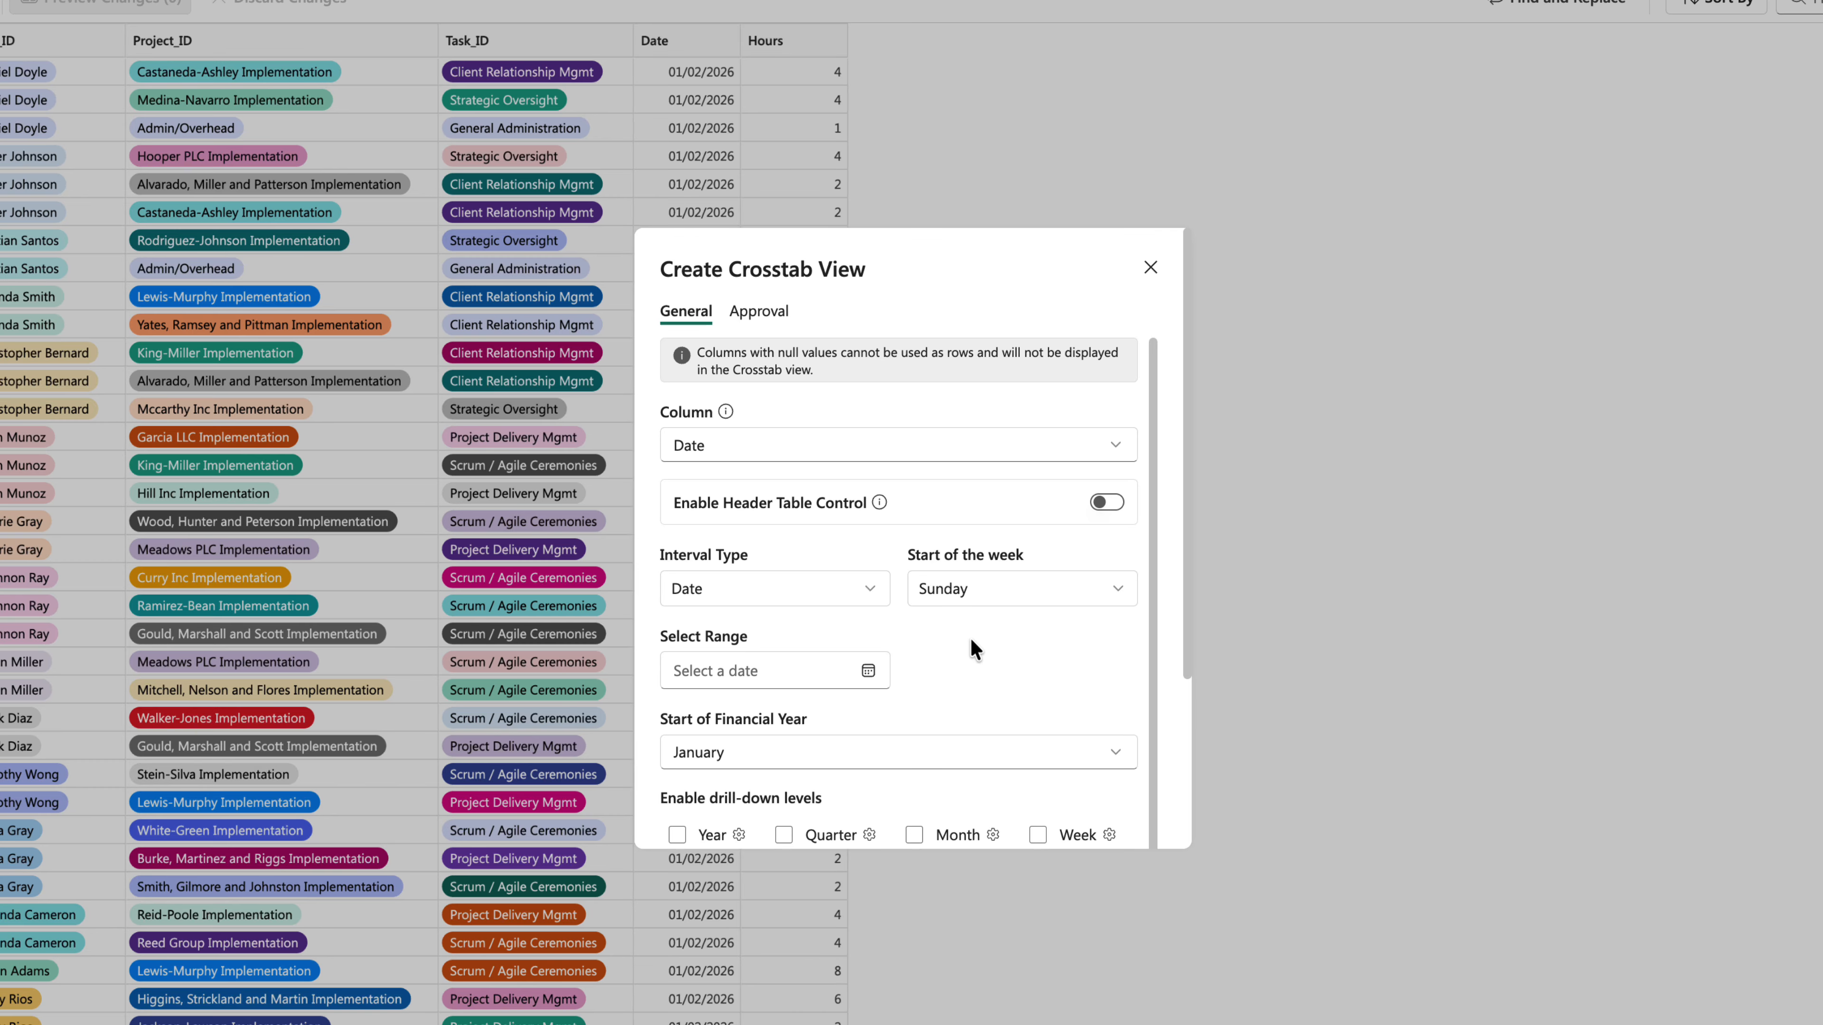
left_click(872, 604)
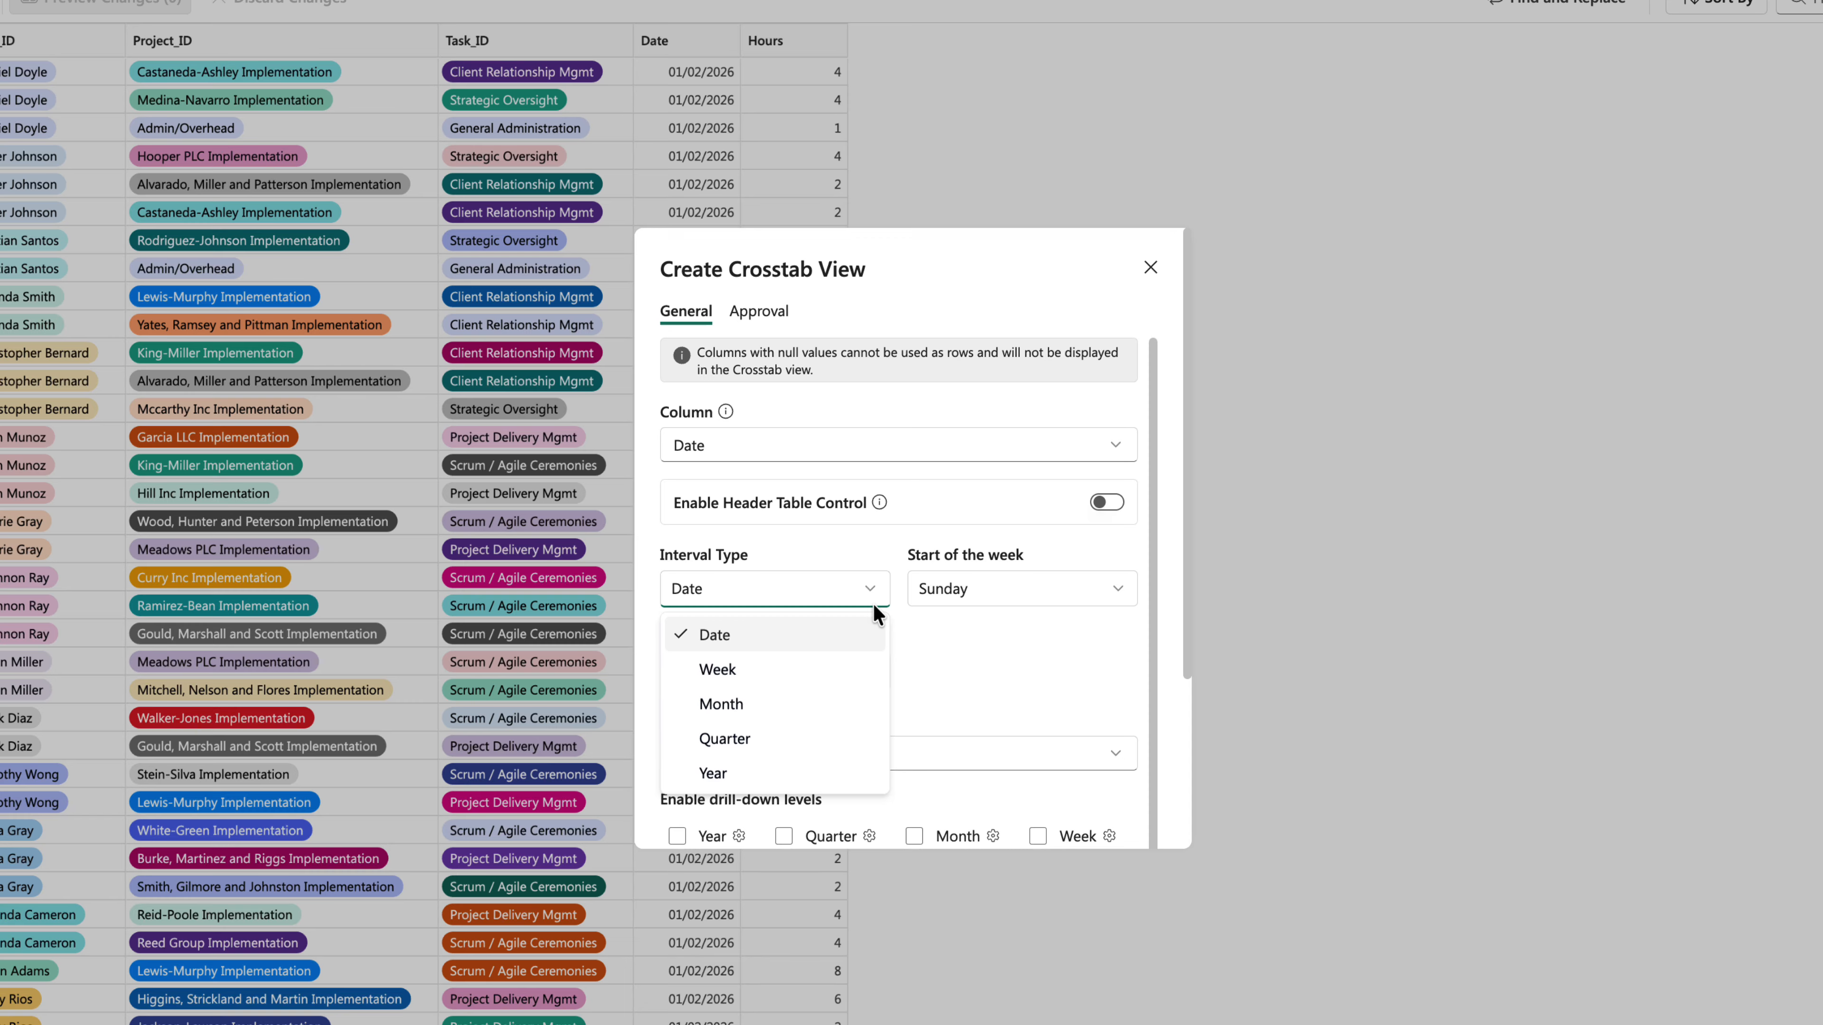
left_click(951, 622)
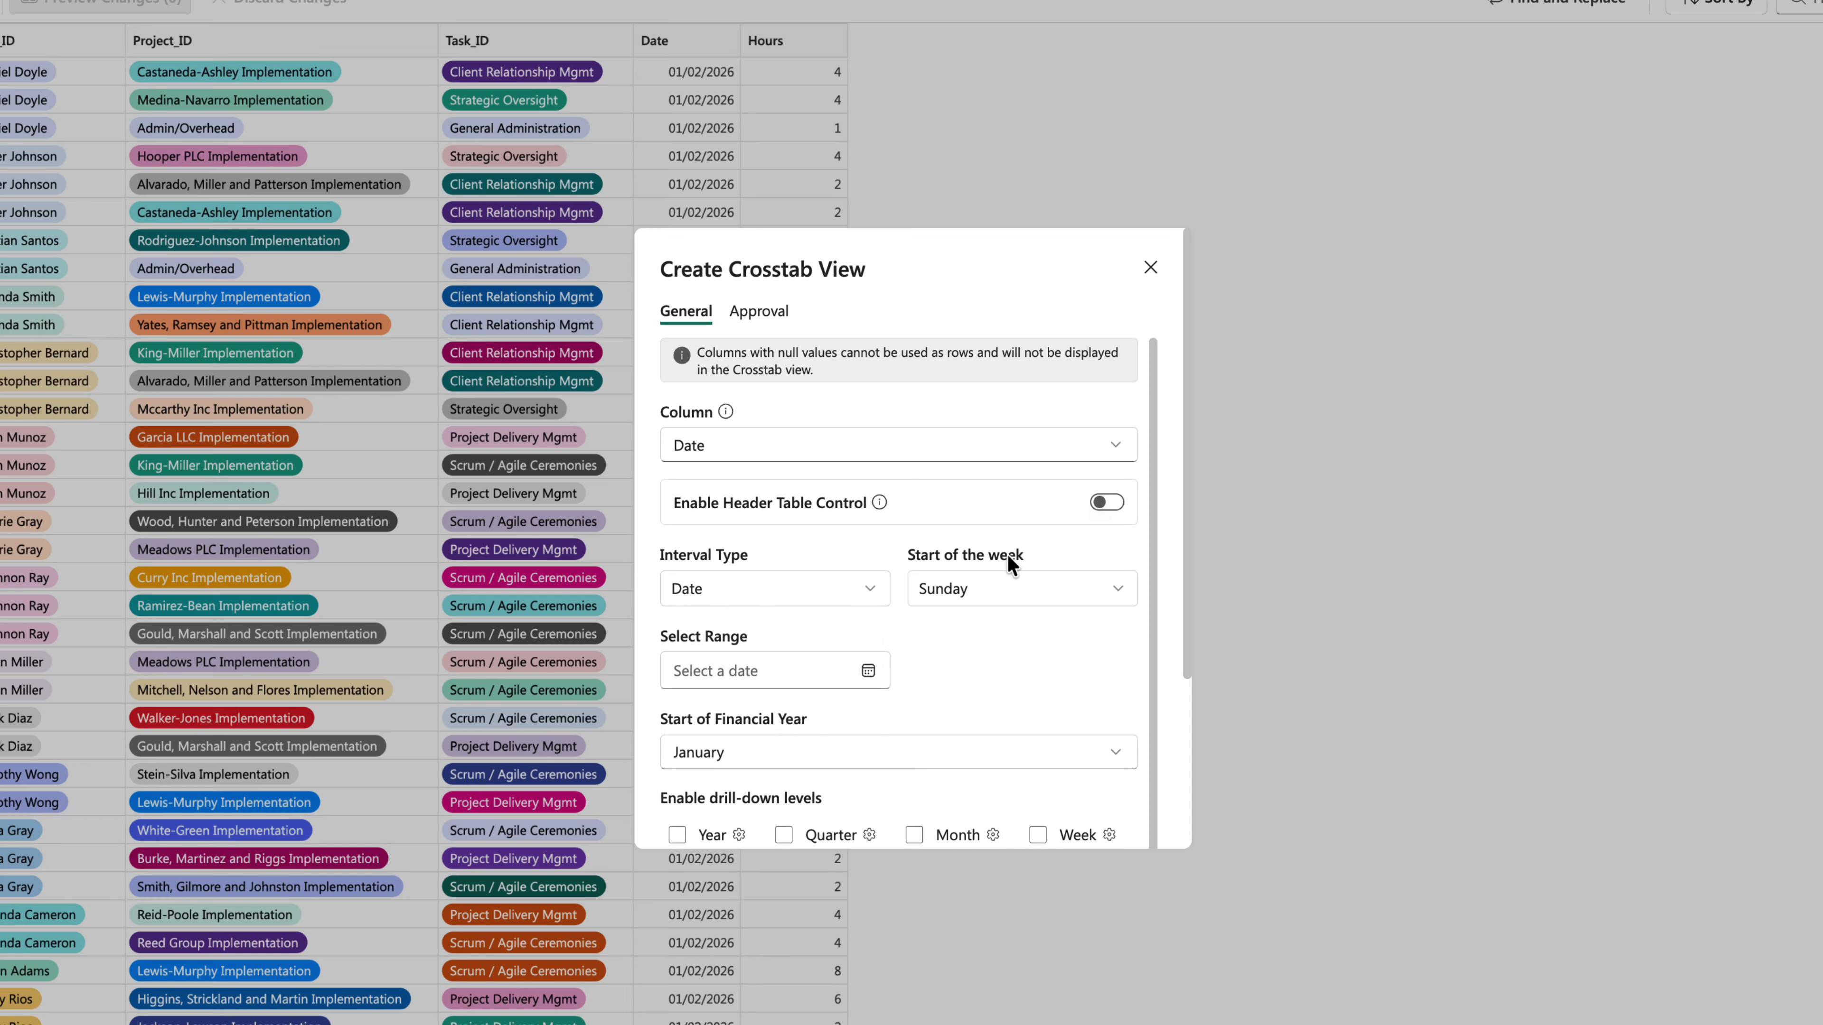
Enable the Year, Quarter, Month and Week drill-down levels for the crosstab's date column
scroll(956, 723, "down", 2)
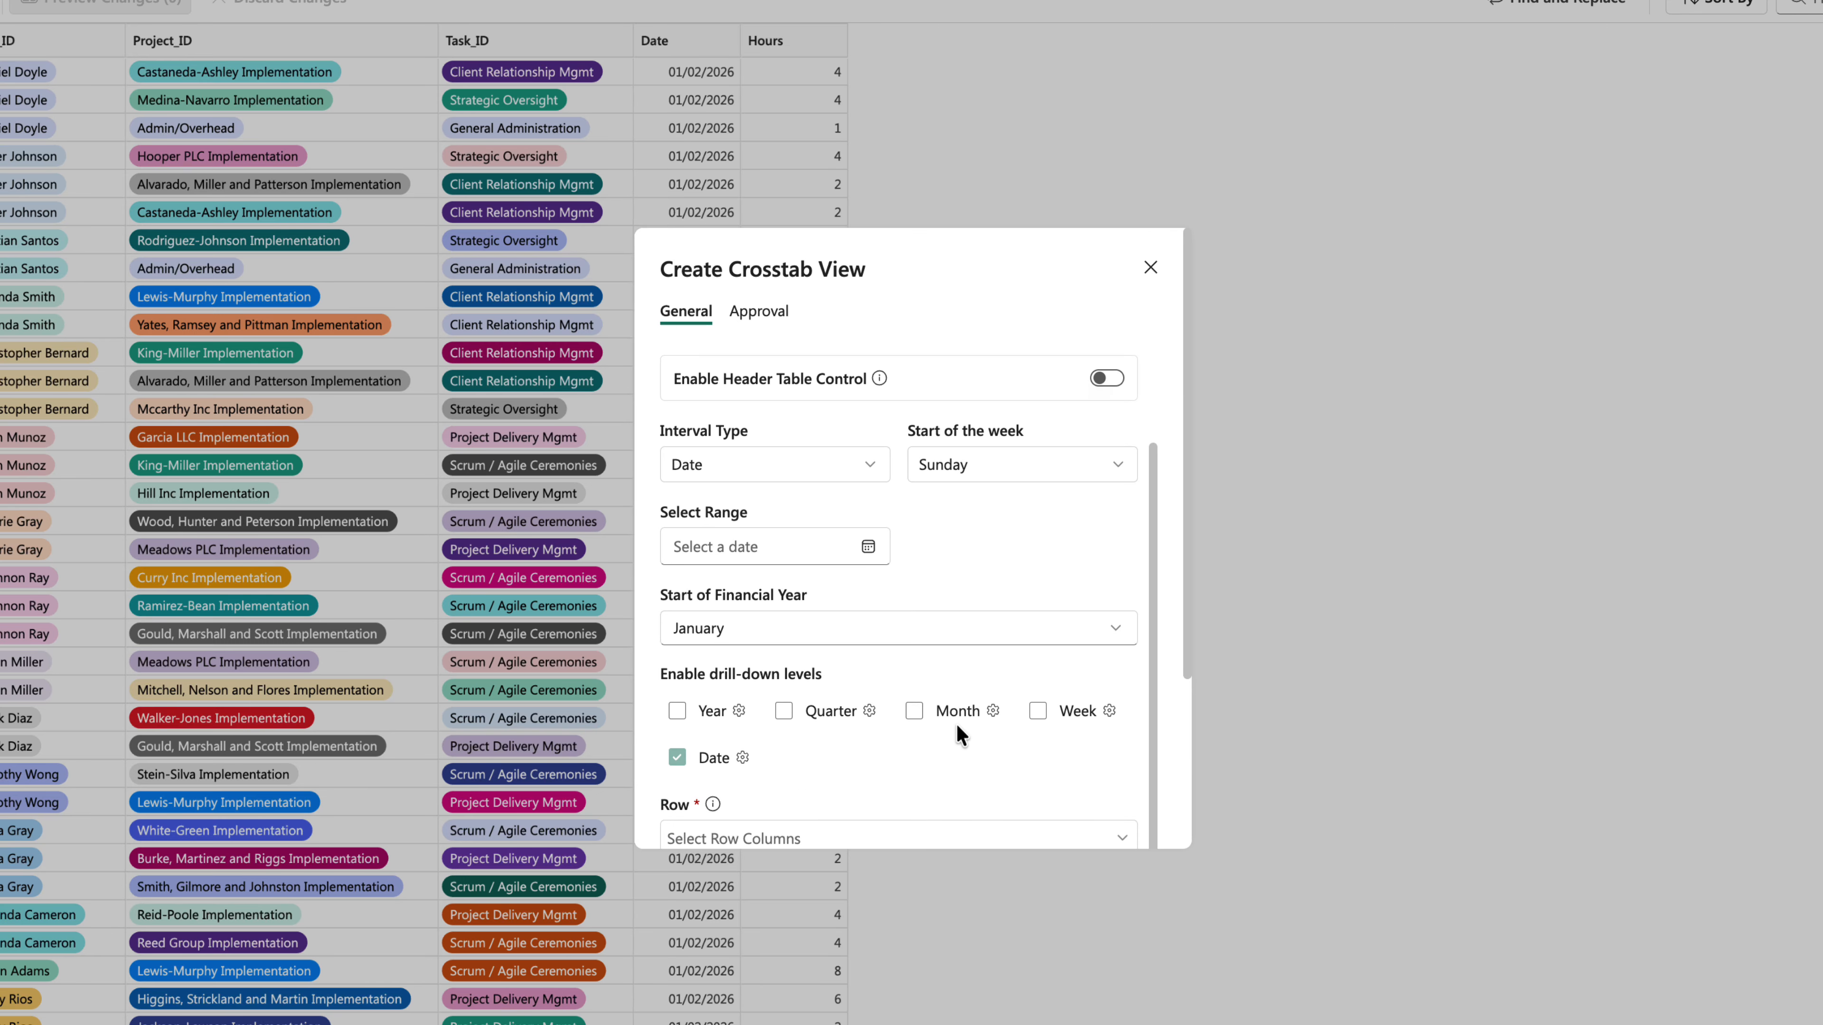
left_click(677, 711)
left_click(779, 711)
left_click(913, 710)
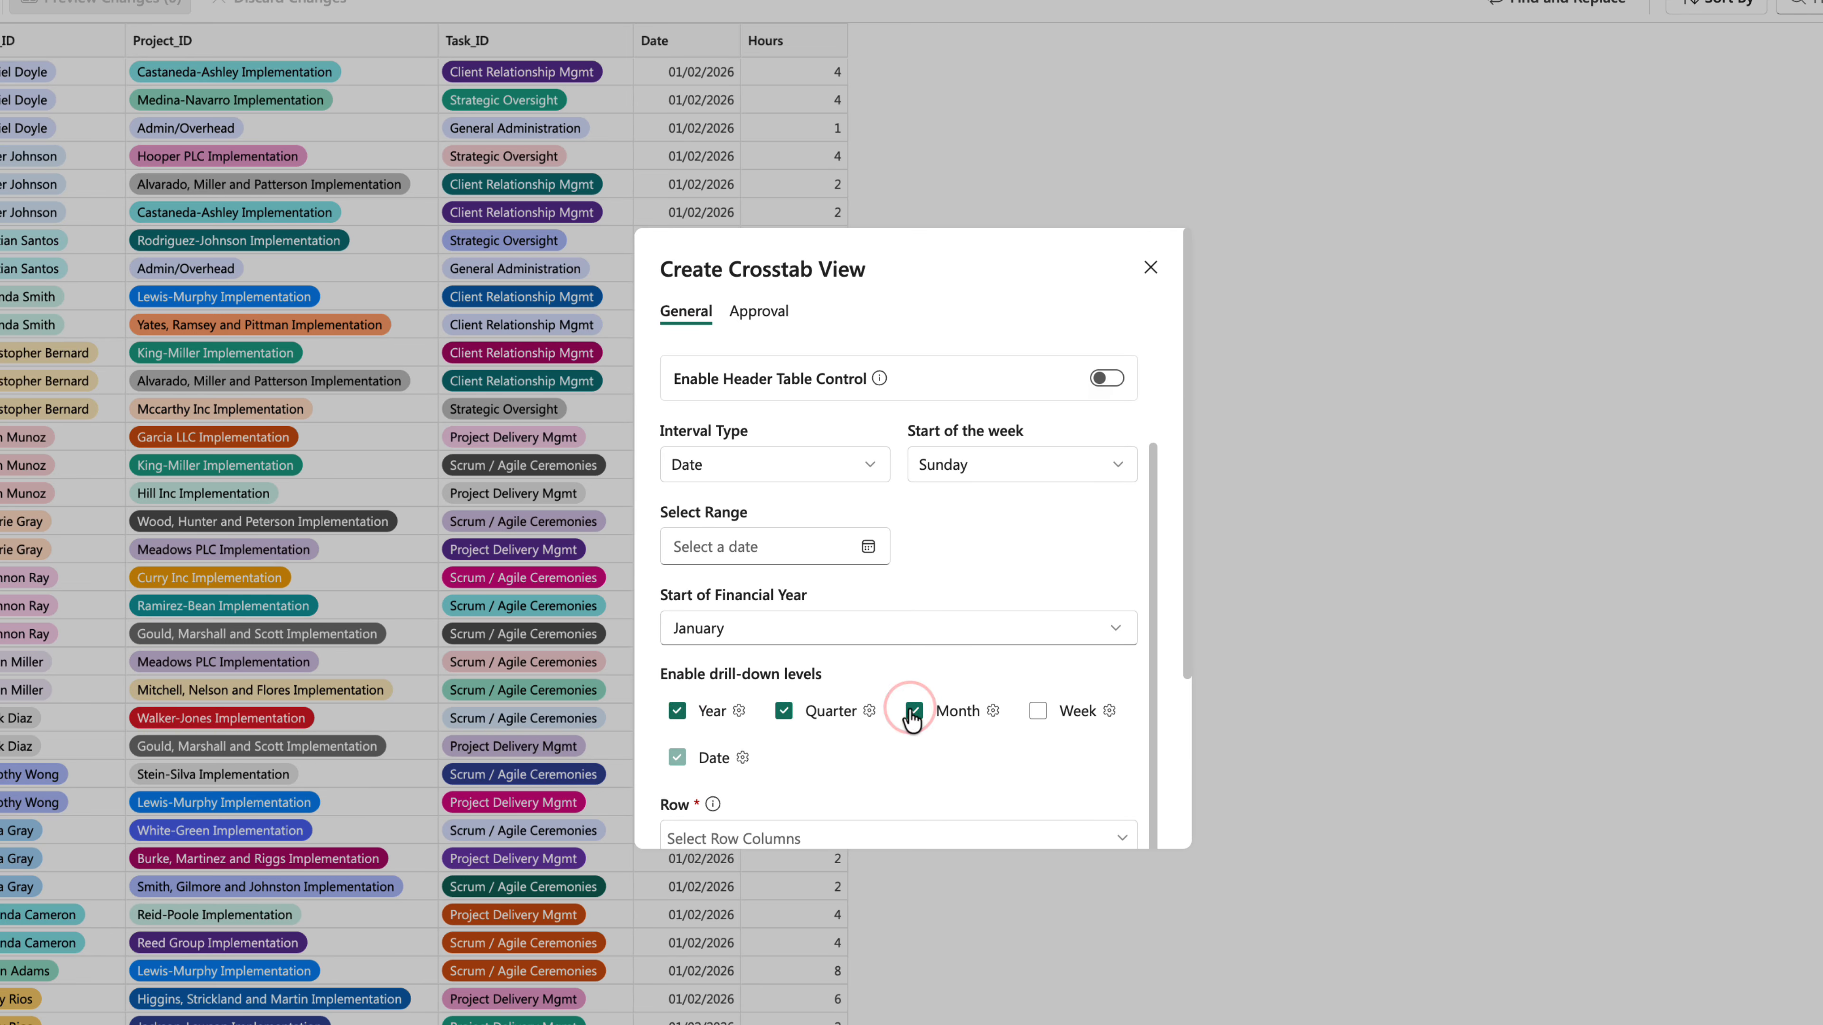
left_click(1036, 710)
Assign Emp_ID, Project_ID and Task_ID as the crosstab rows and Hours as its value column
scroll(1167, 783, "down", 4)
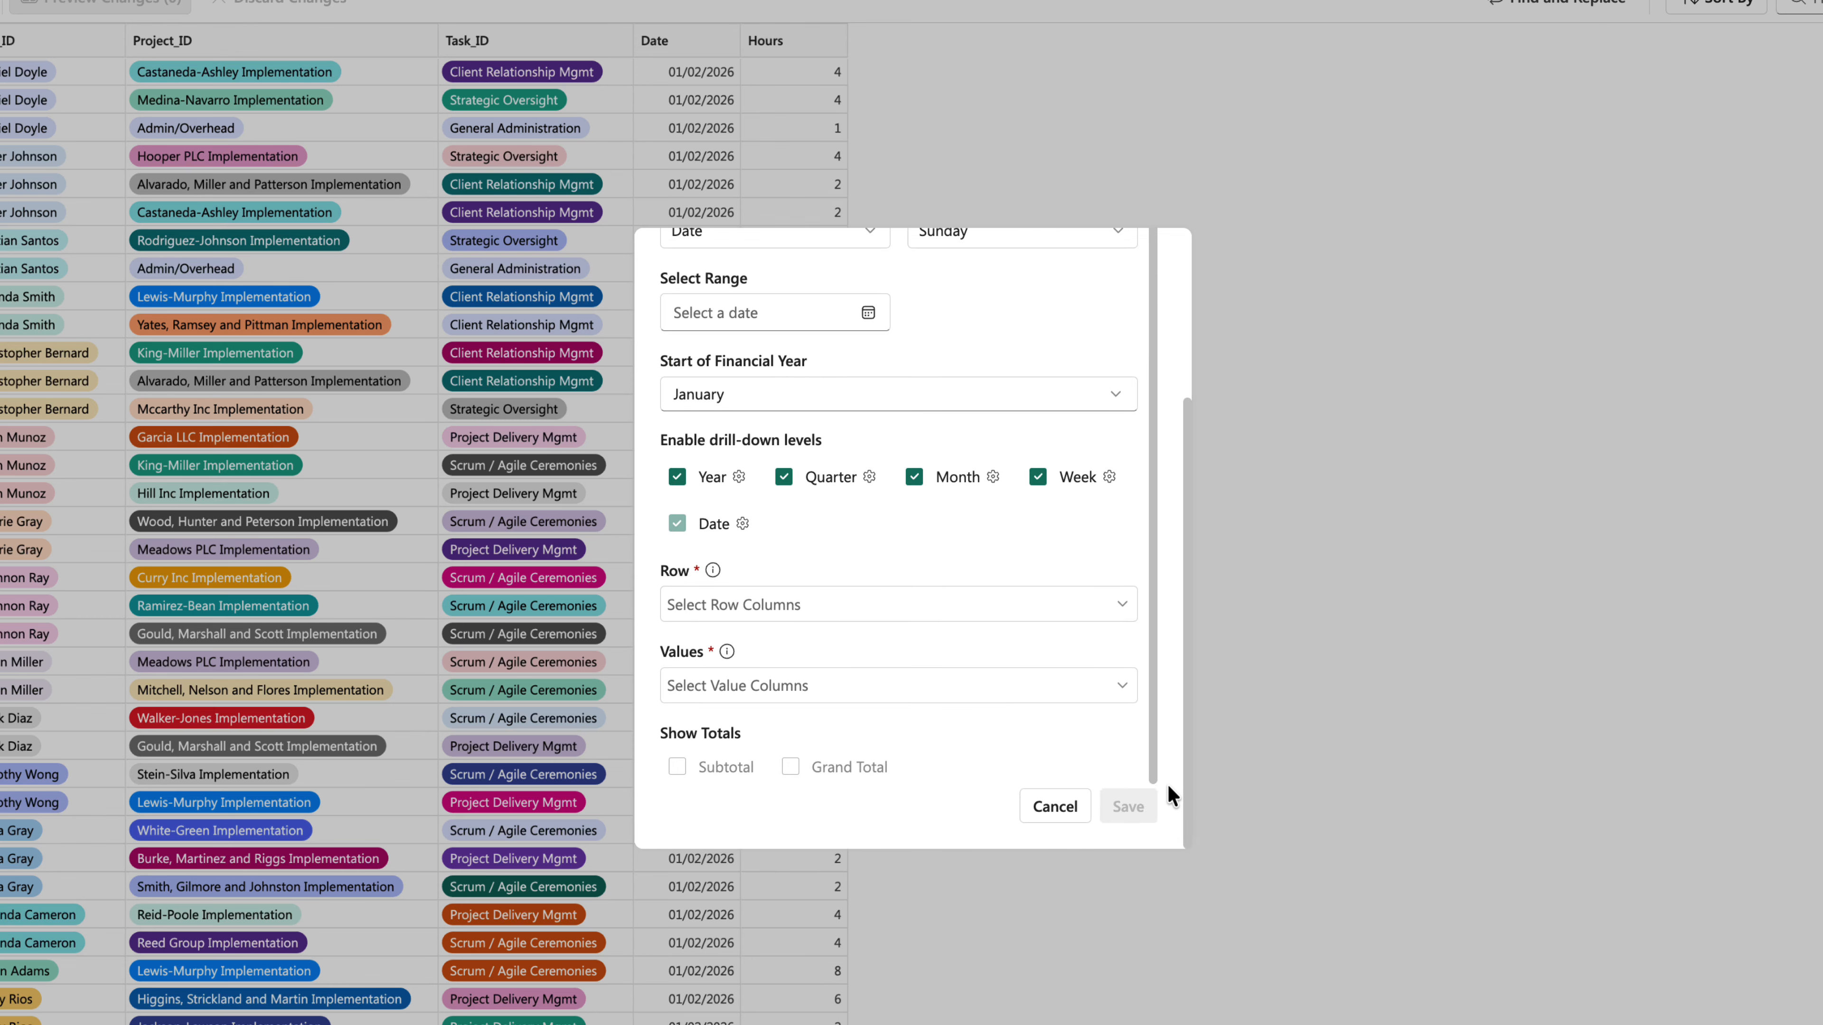
left_click(921, 618)
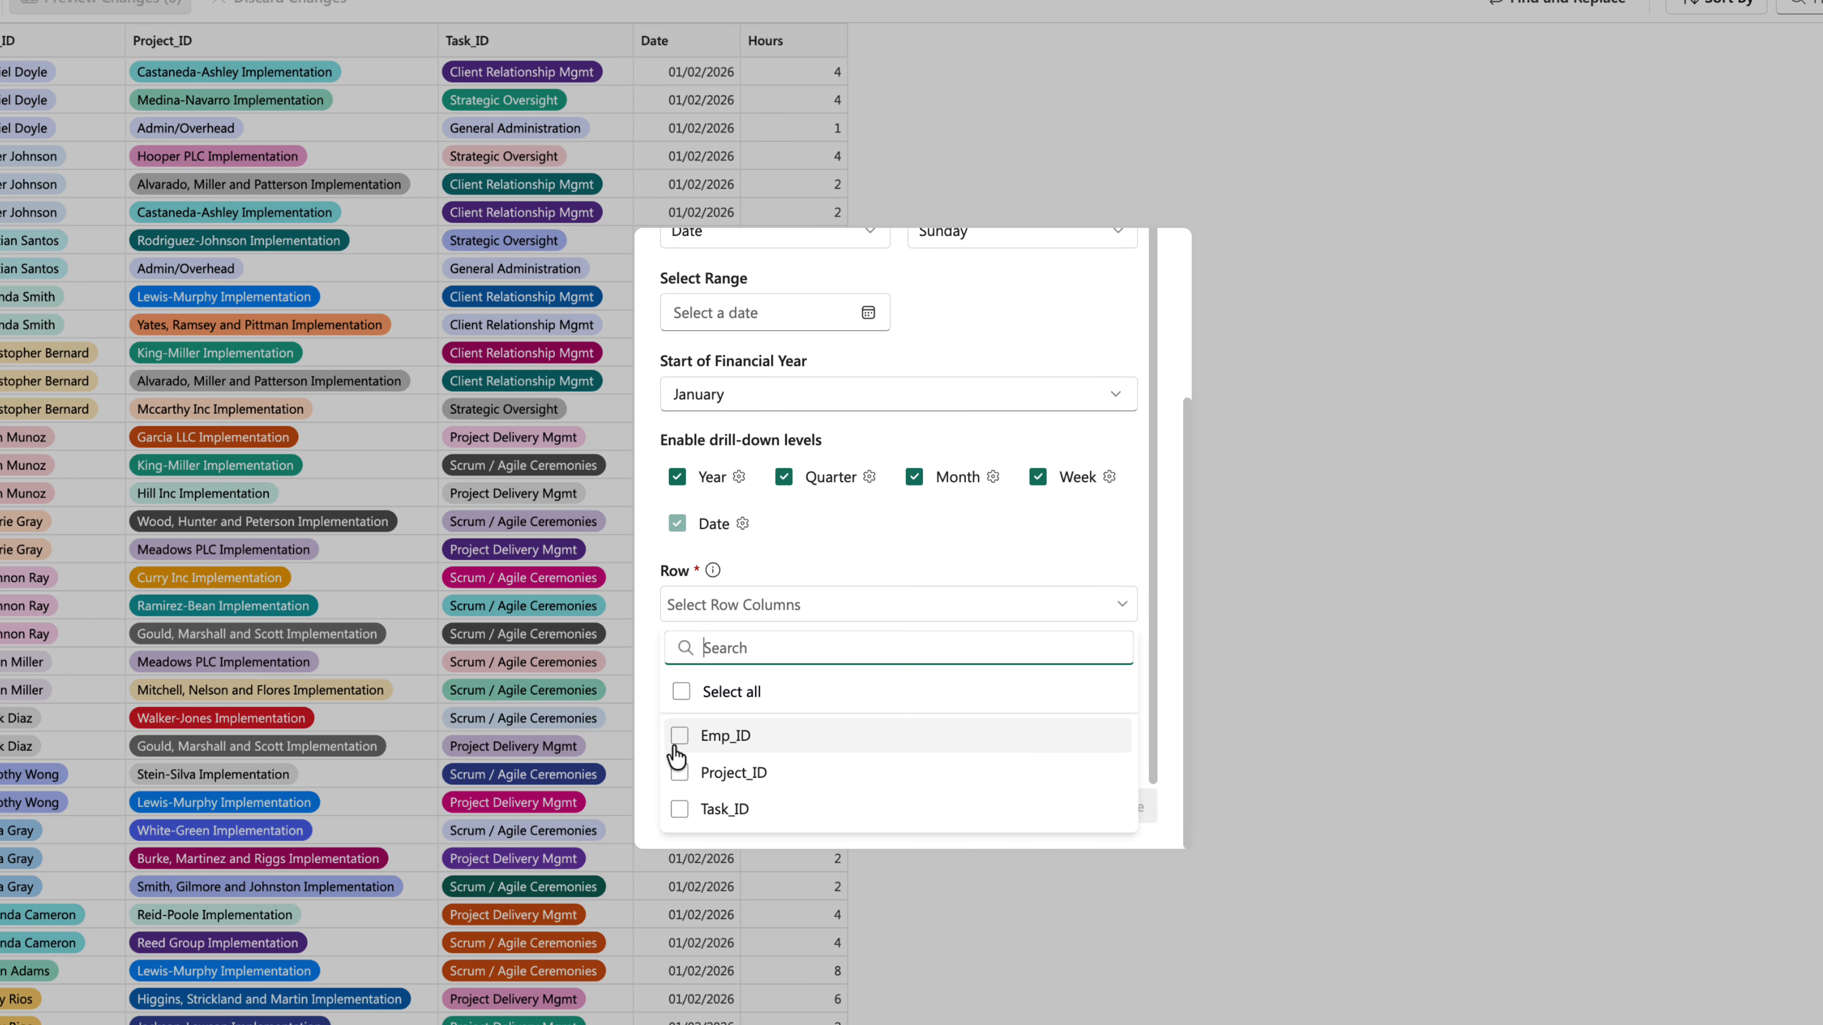
left_click(680, 693)
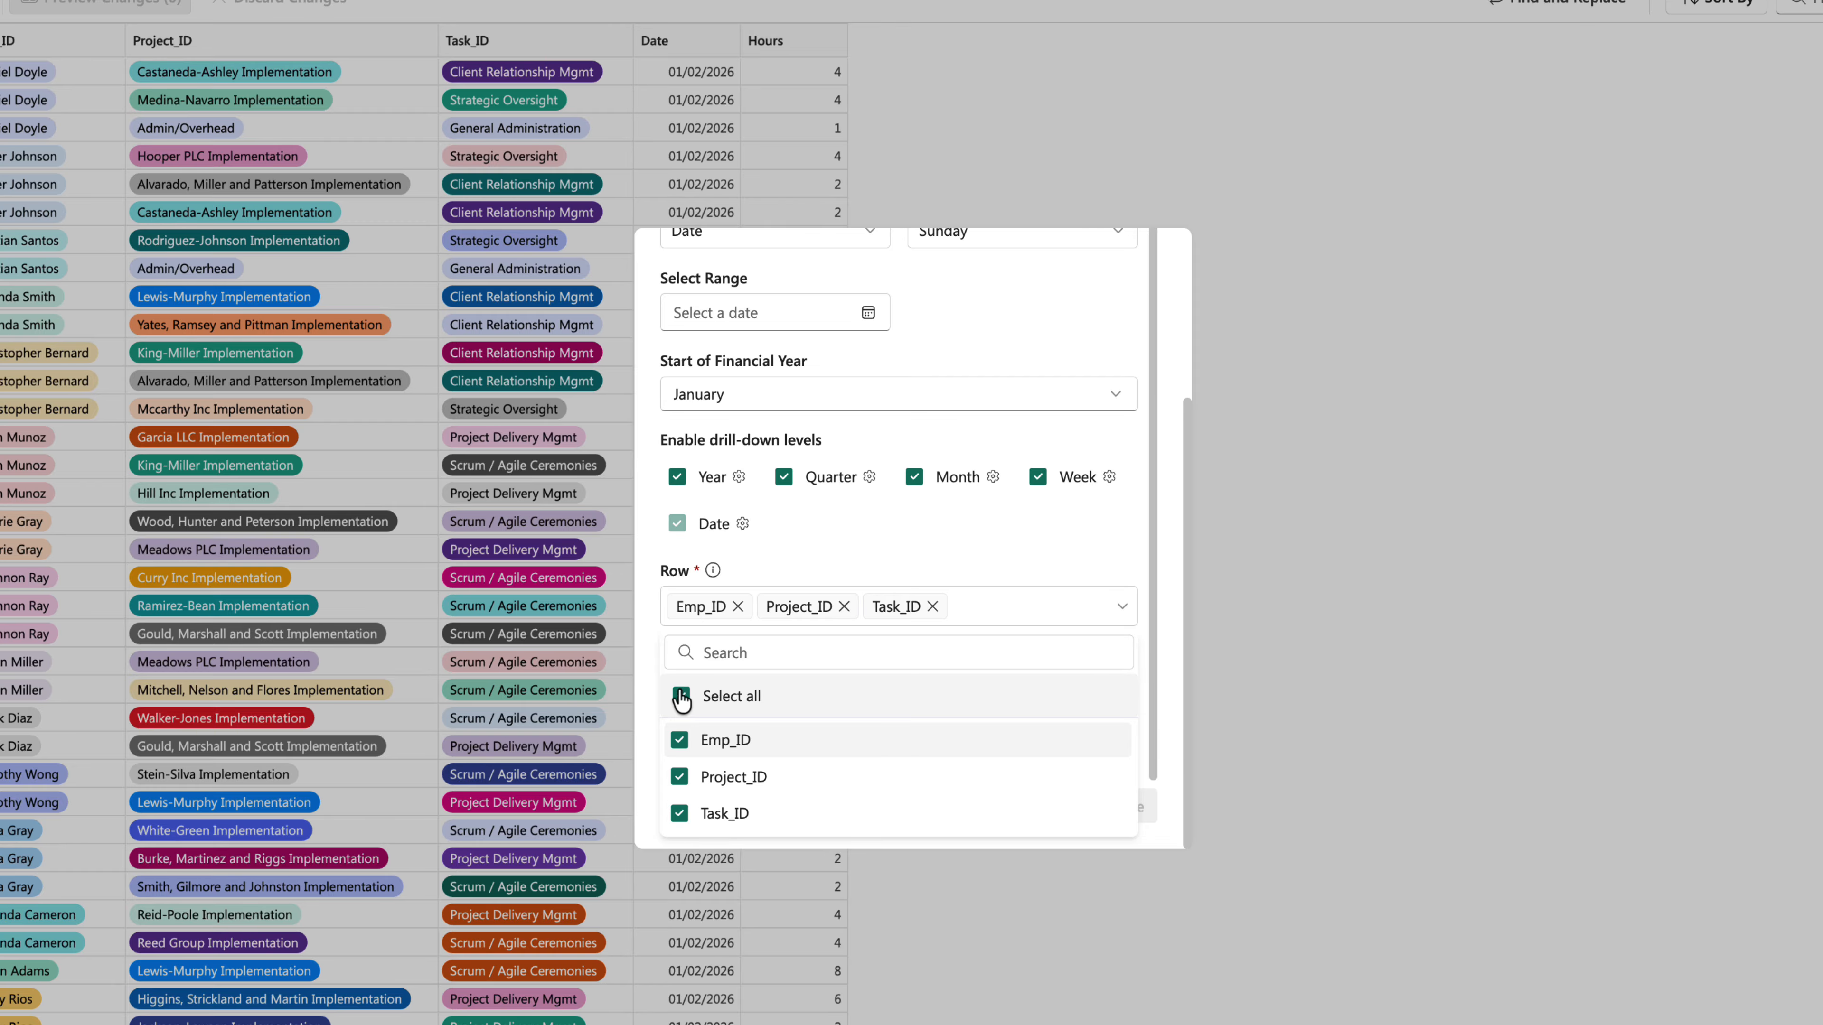
left_click(848, 544)
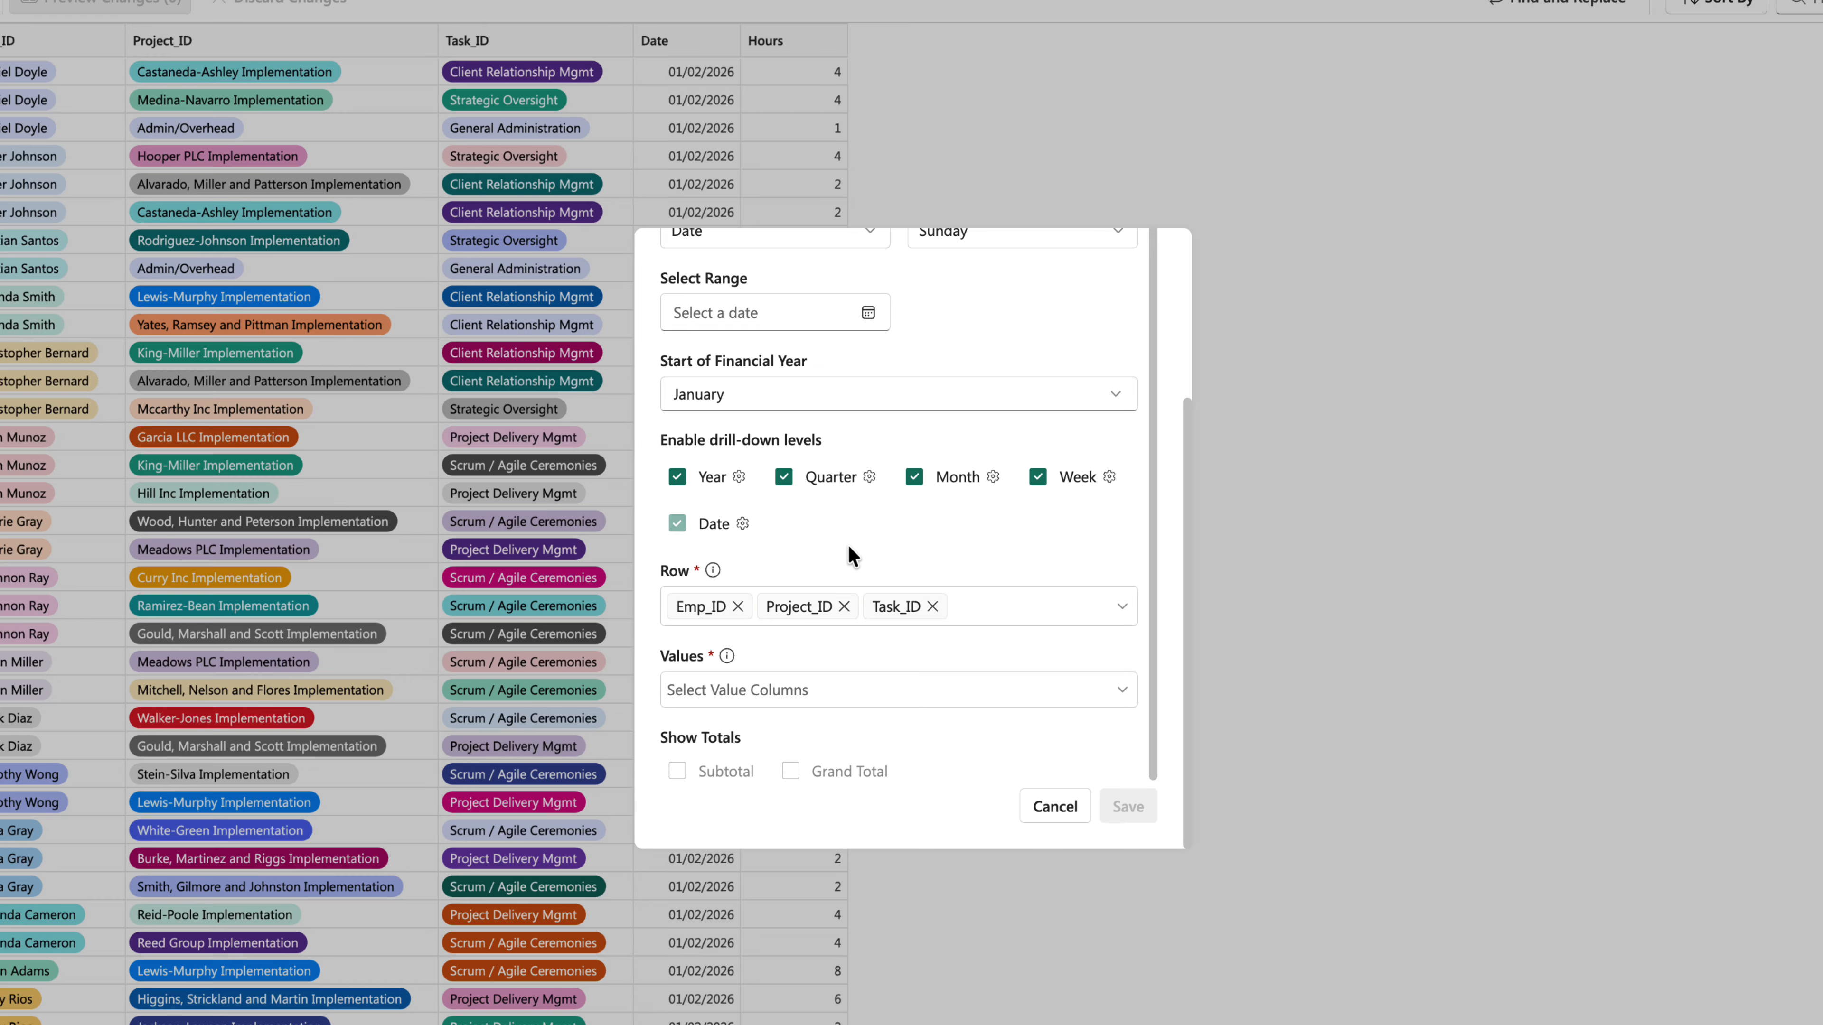
left_click(879, 692)
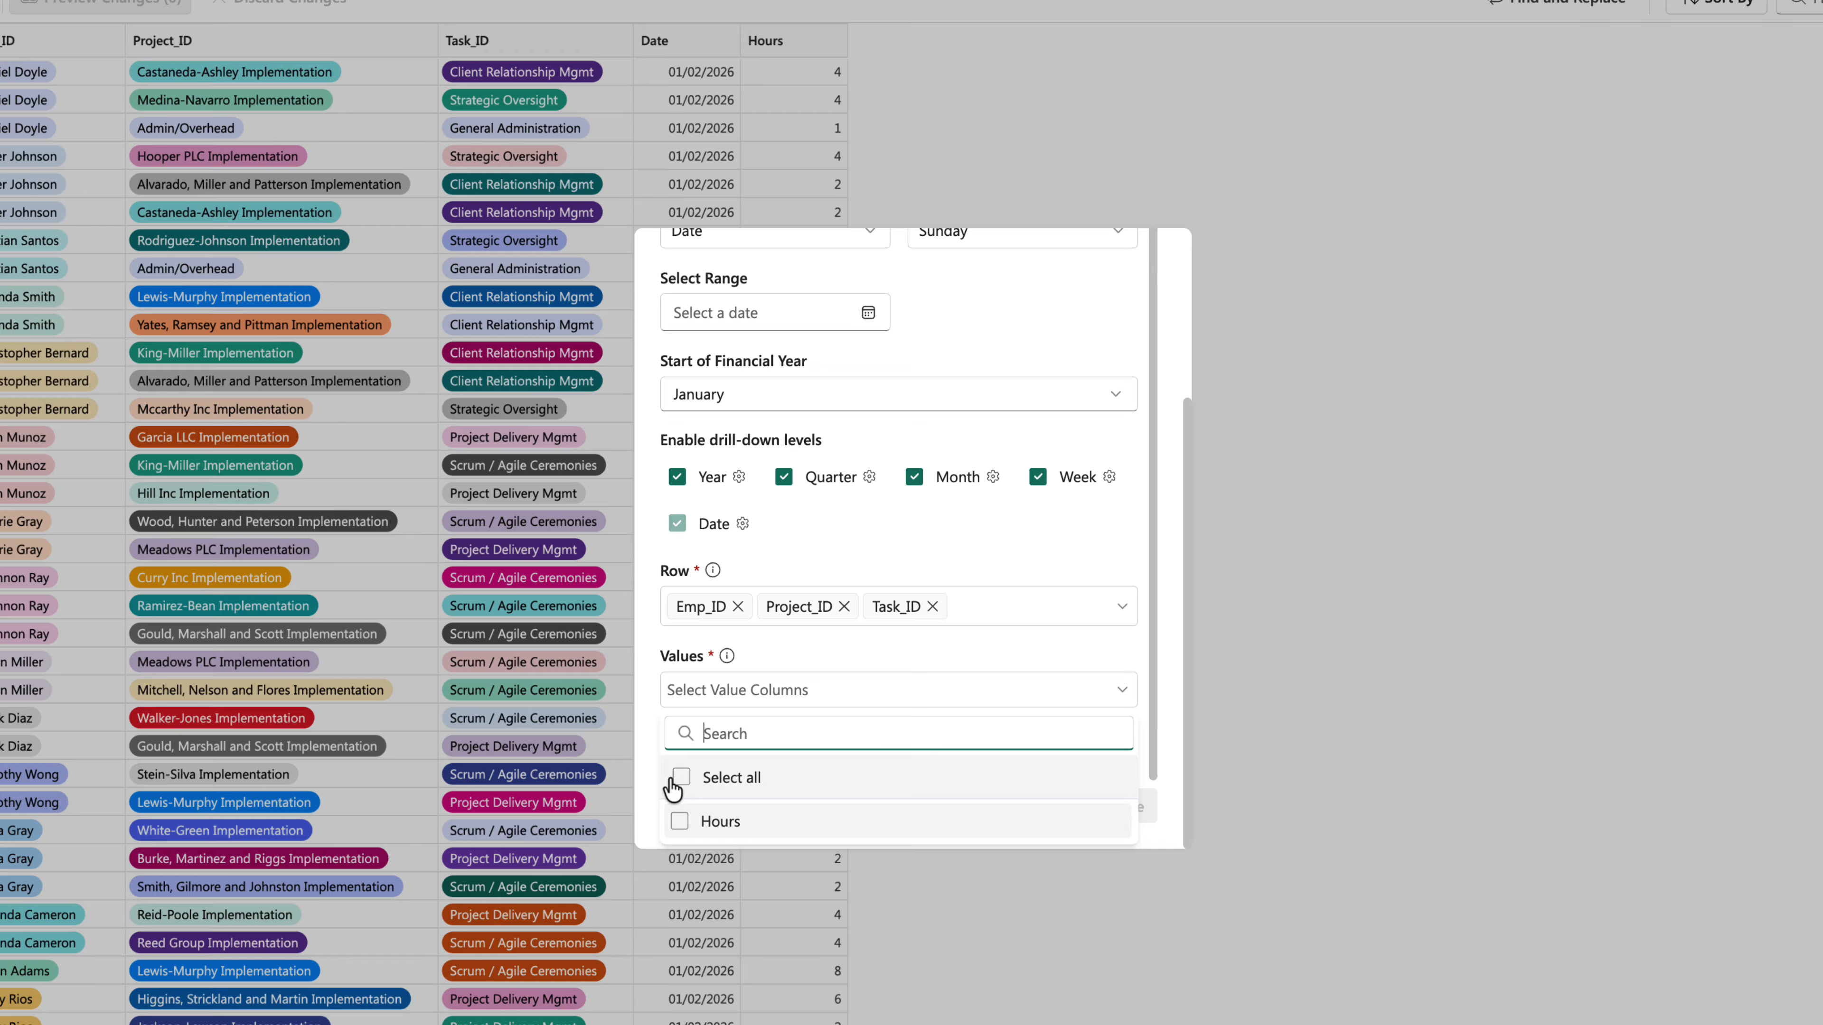
left_click(711, 779)
left_click(846, 657)
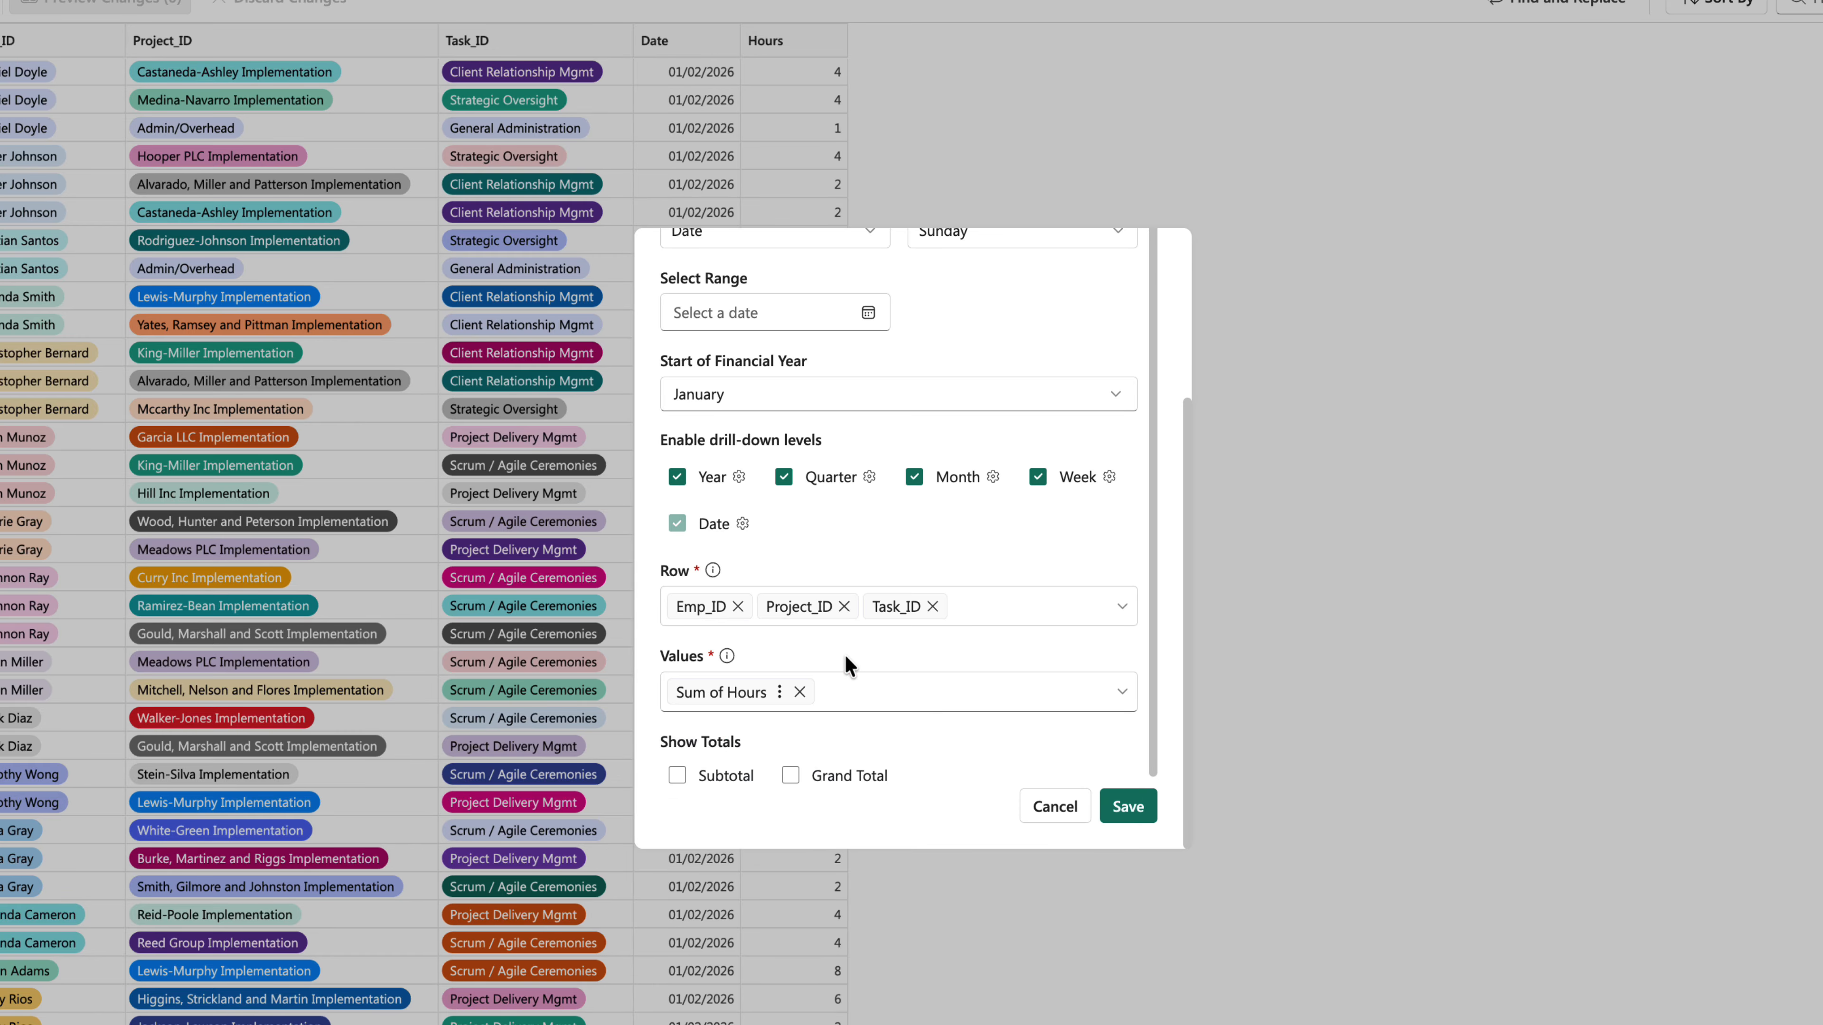
Turn on the Subtotal and Grand Total for the crosstab and save the view
left_click(678, 777)
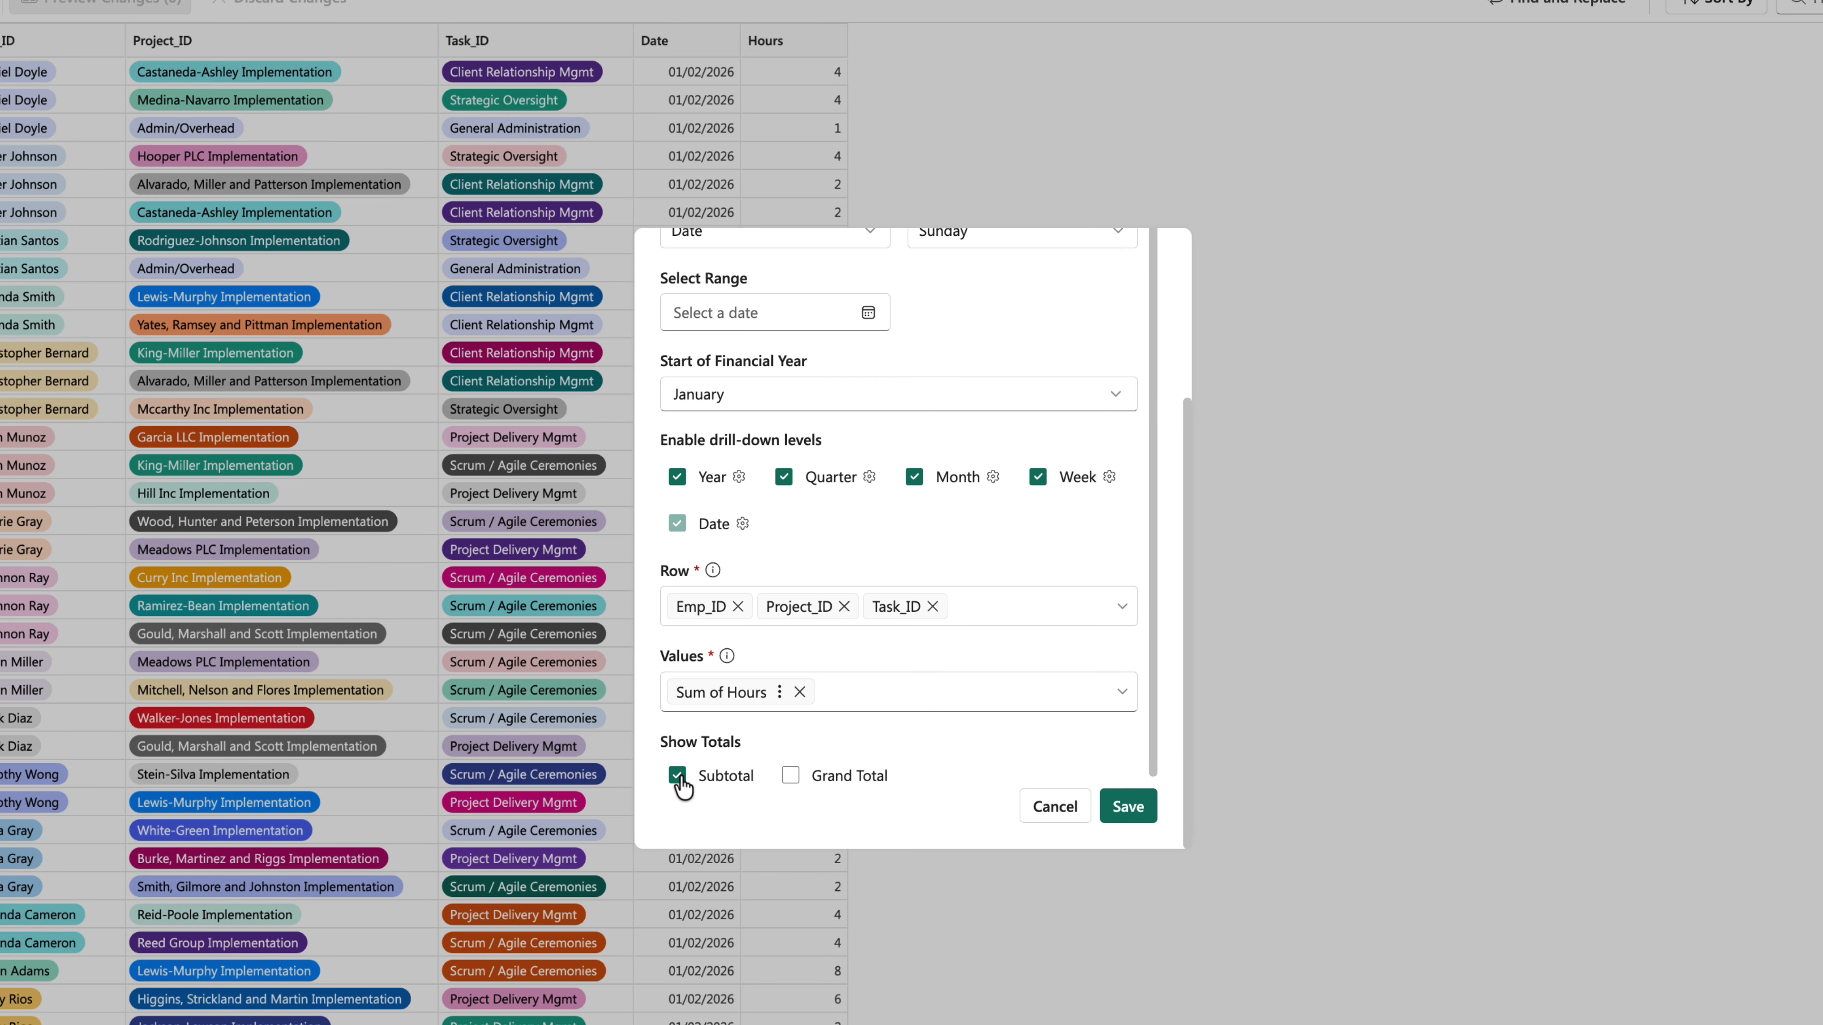
left_click(791, 775)
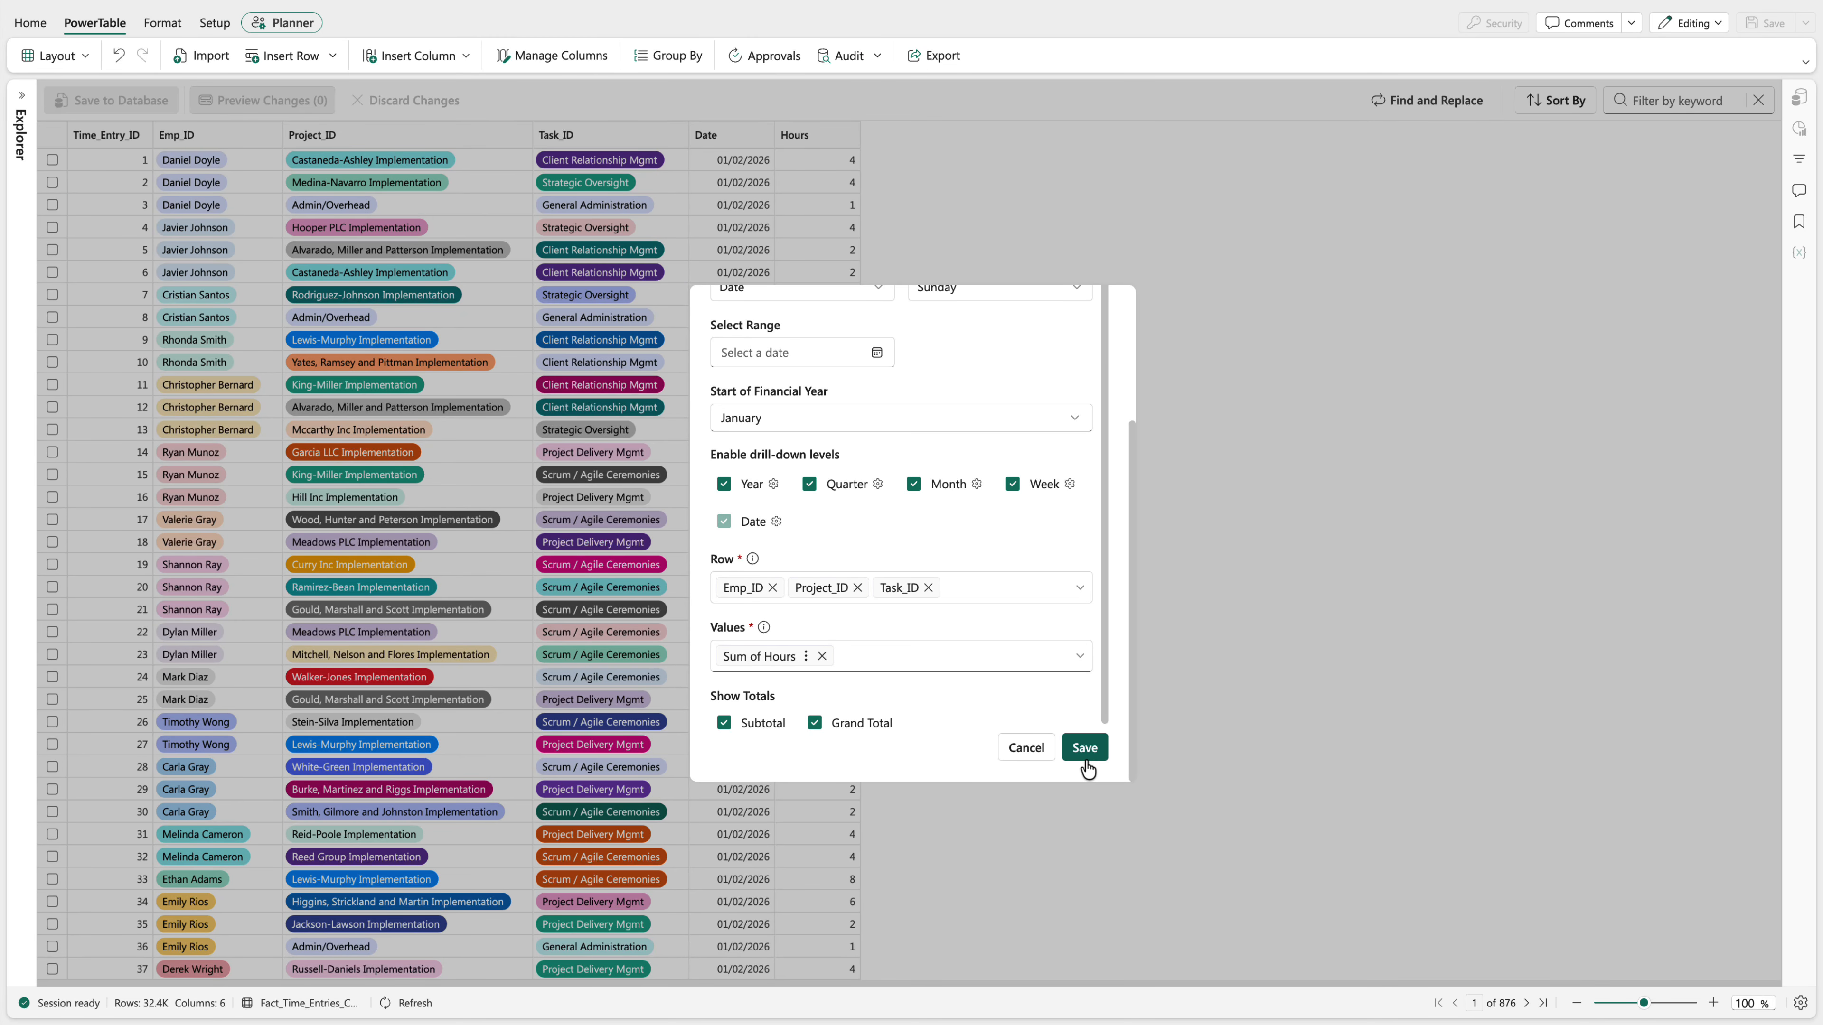
left_click(1084, 748)
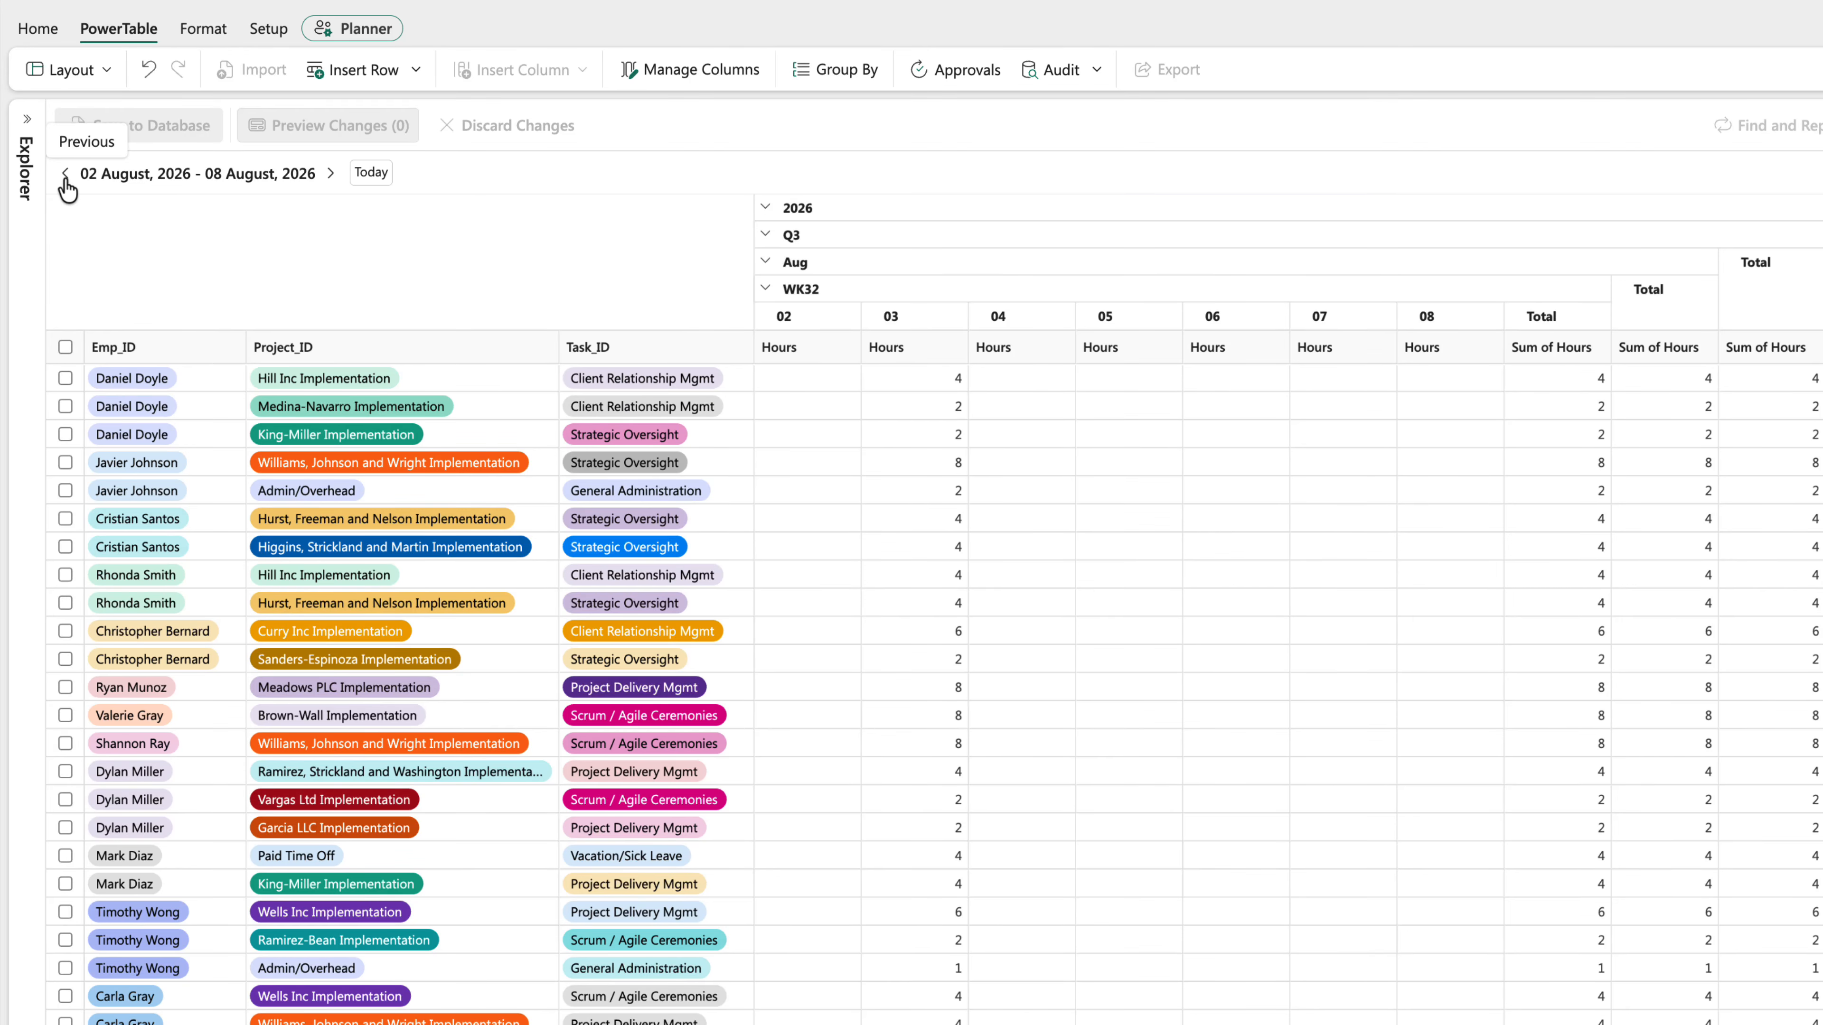
Go back one week in the crosstab and switch its period view to Month
left_click(65, 180)
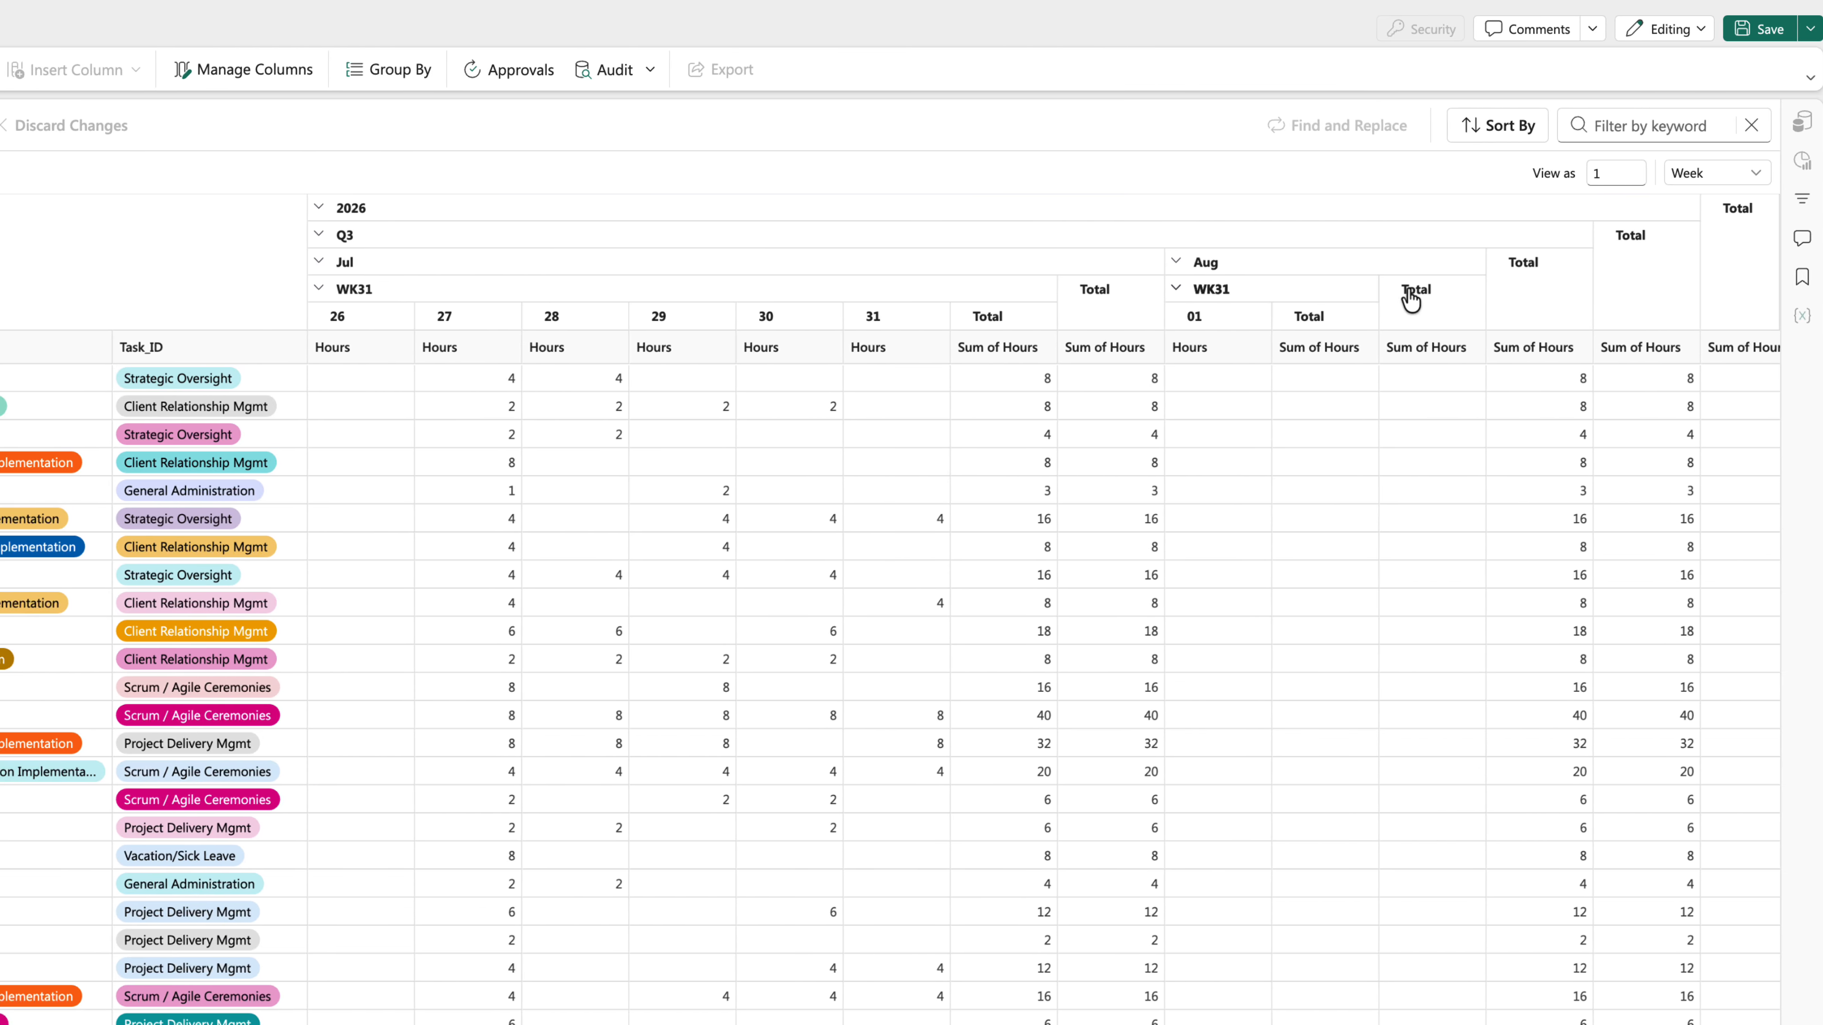
left_click(1762, 177)
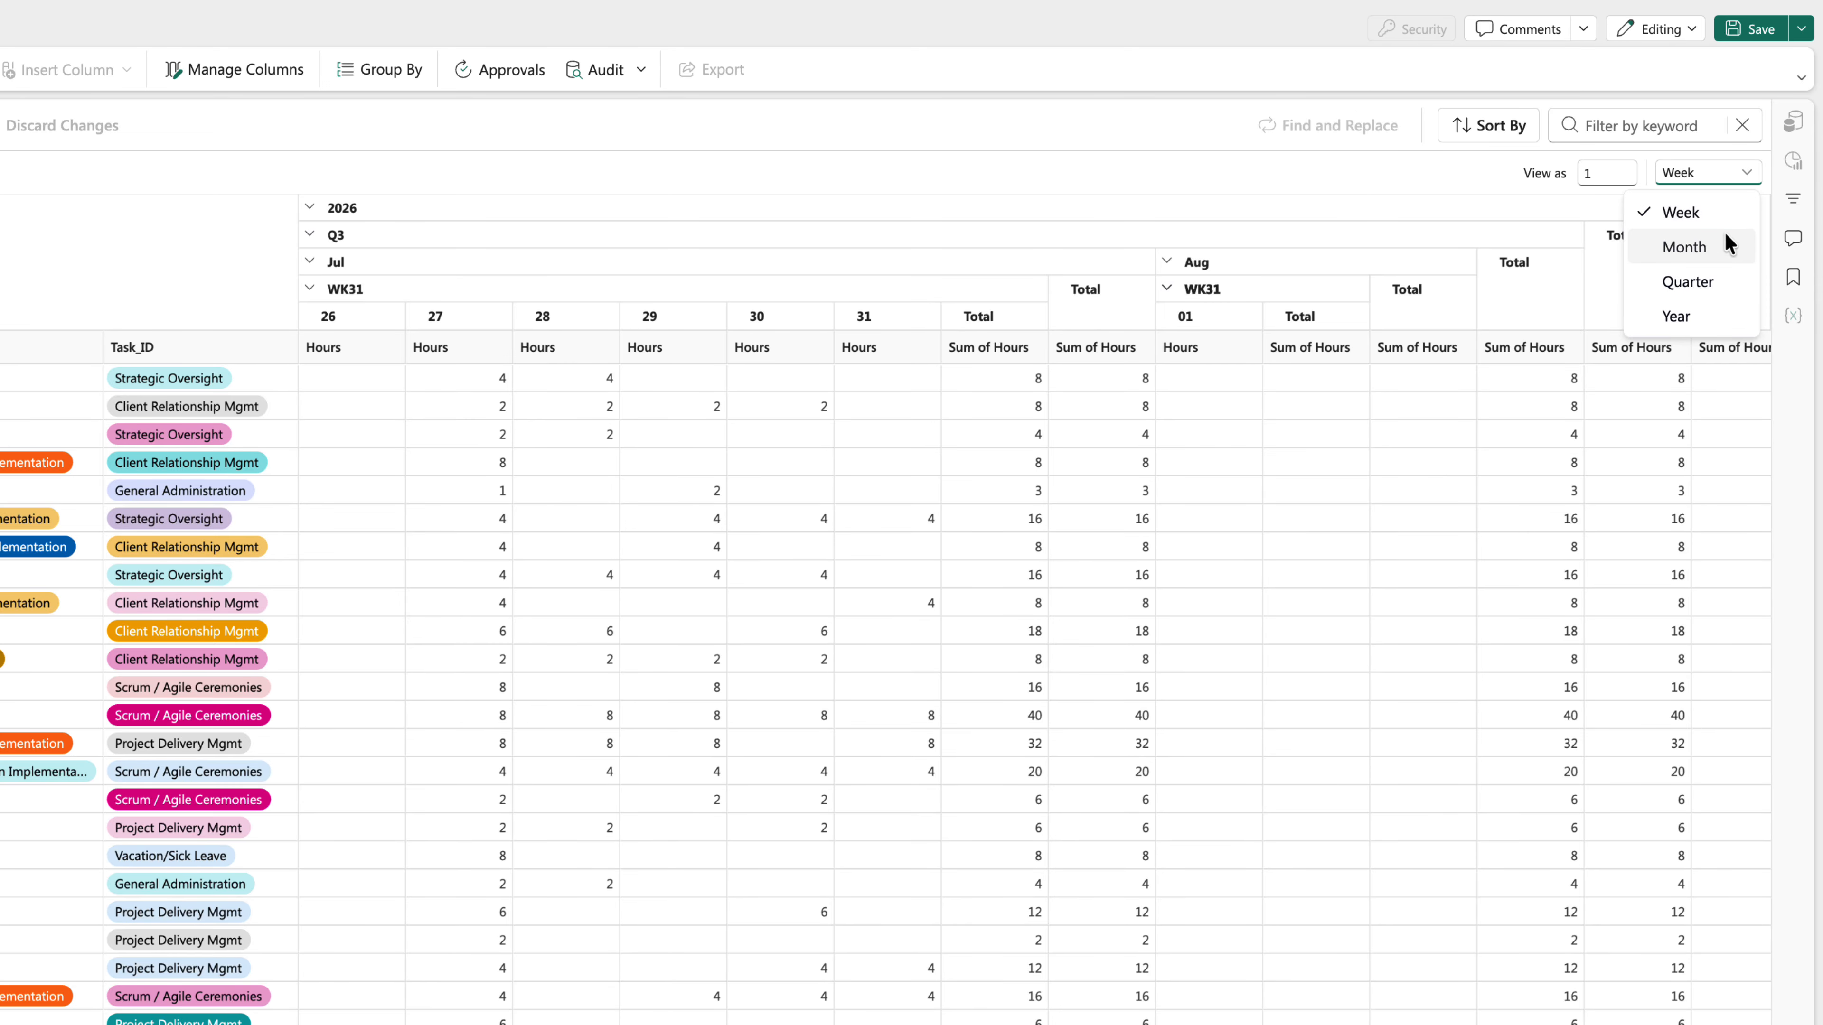
left_click(1684, 247)
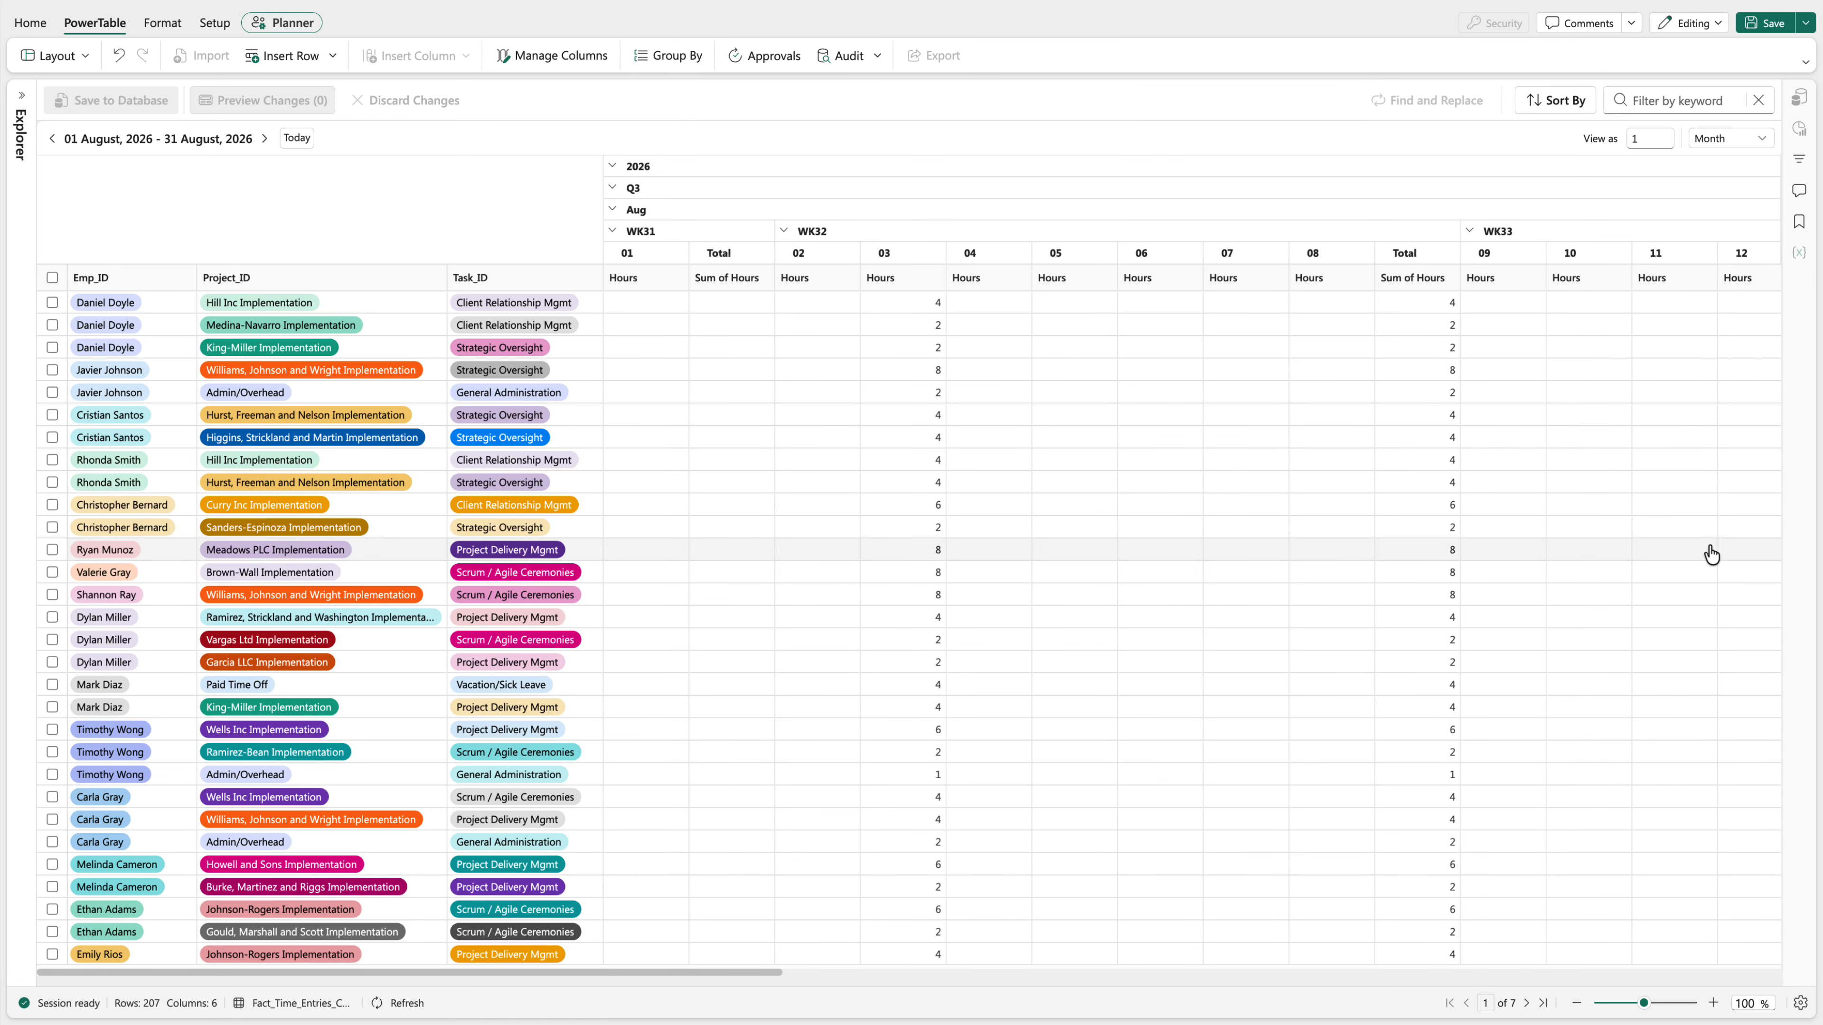
Show July 2026 in the monthly crosstab and look across its daily and weekly hours
scroll(1711, 554, "right", 10)
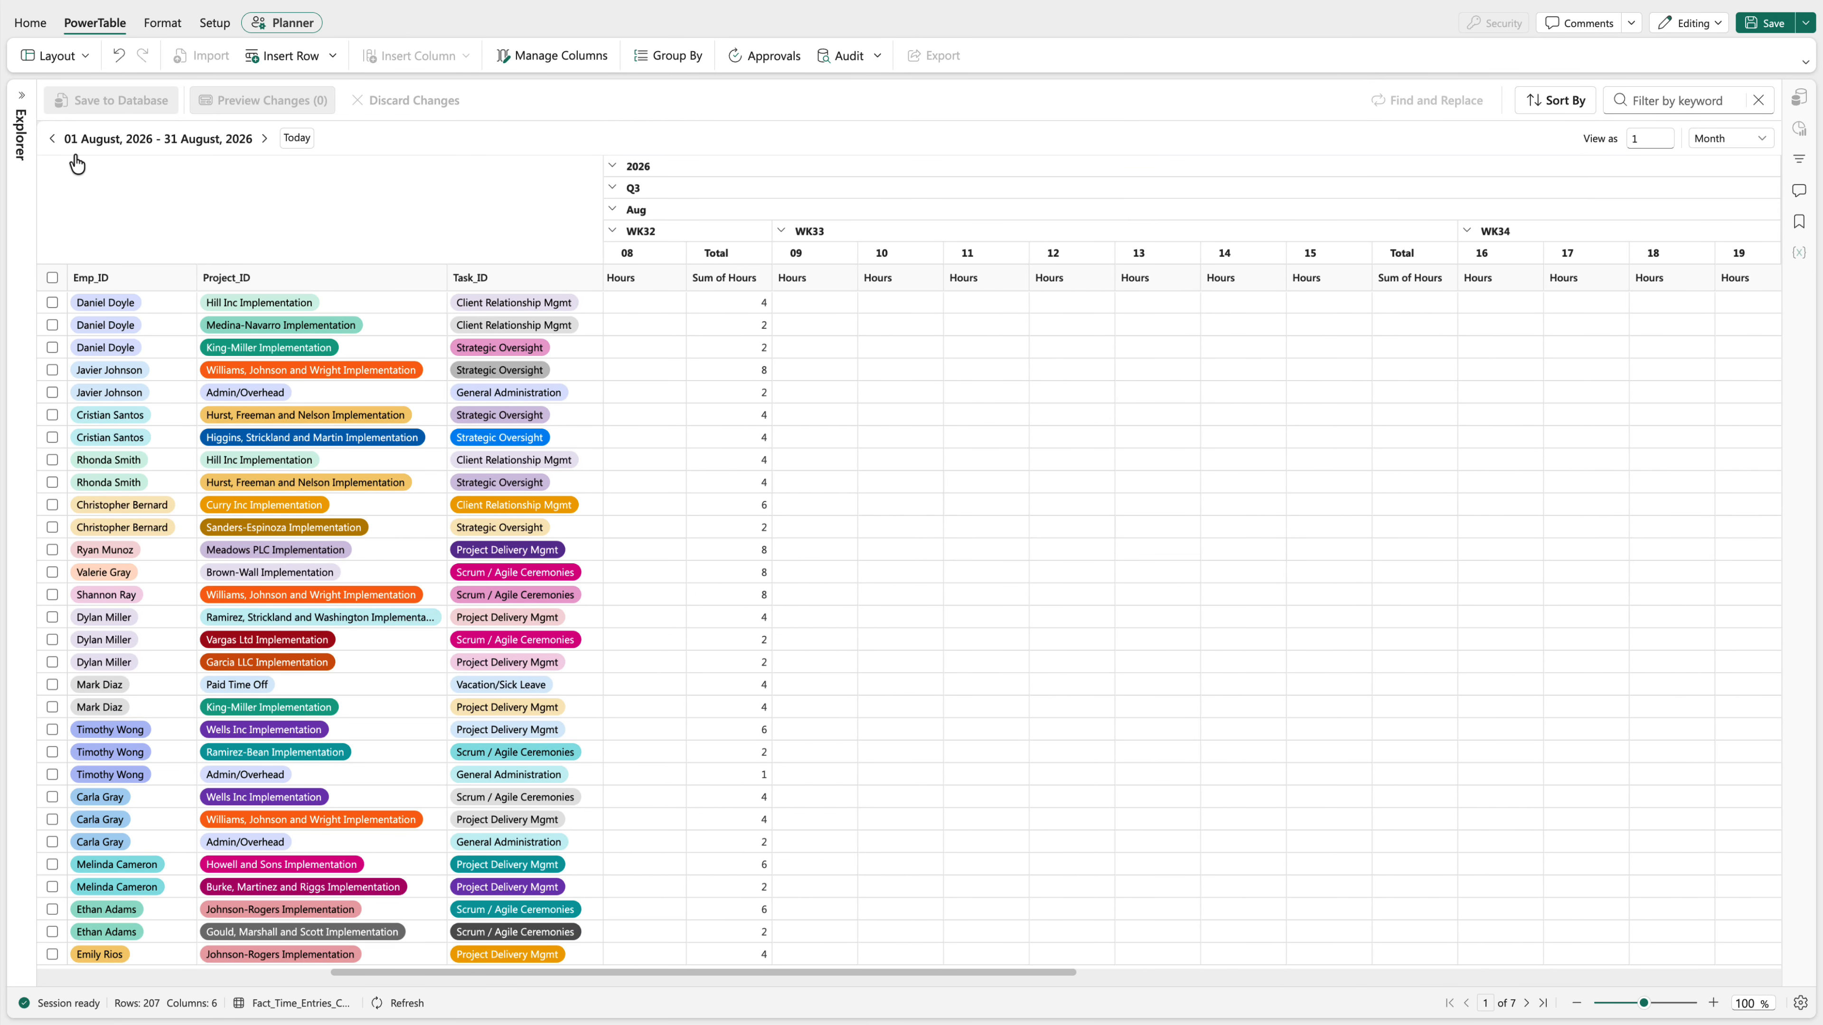
left_click(51, 138)
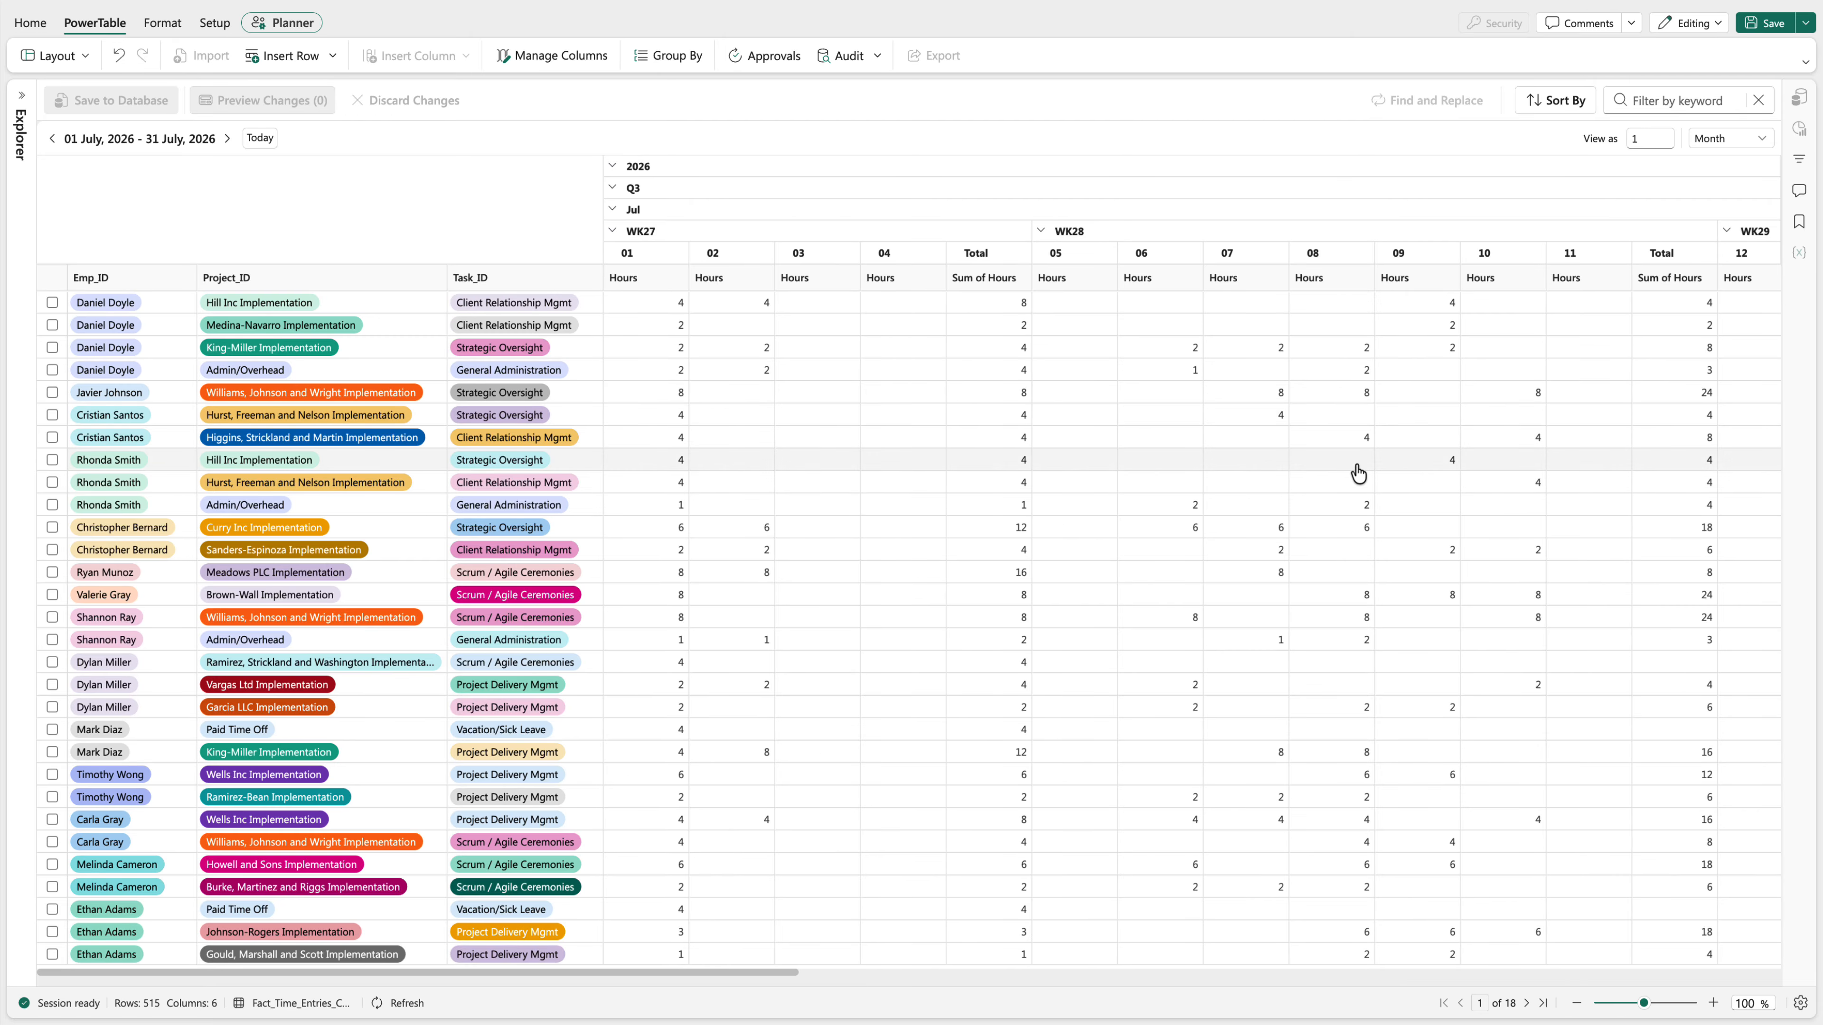
scroll(1354, 472, "right", 8)
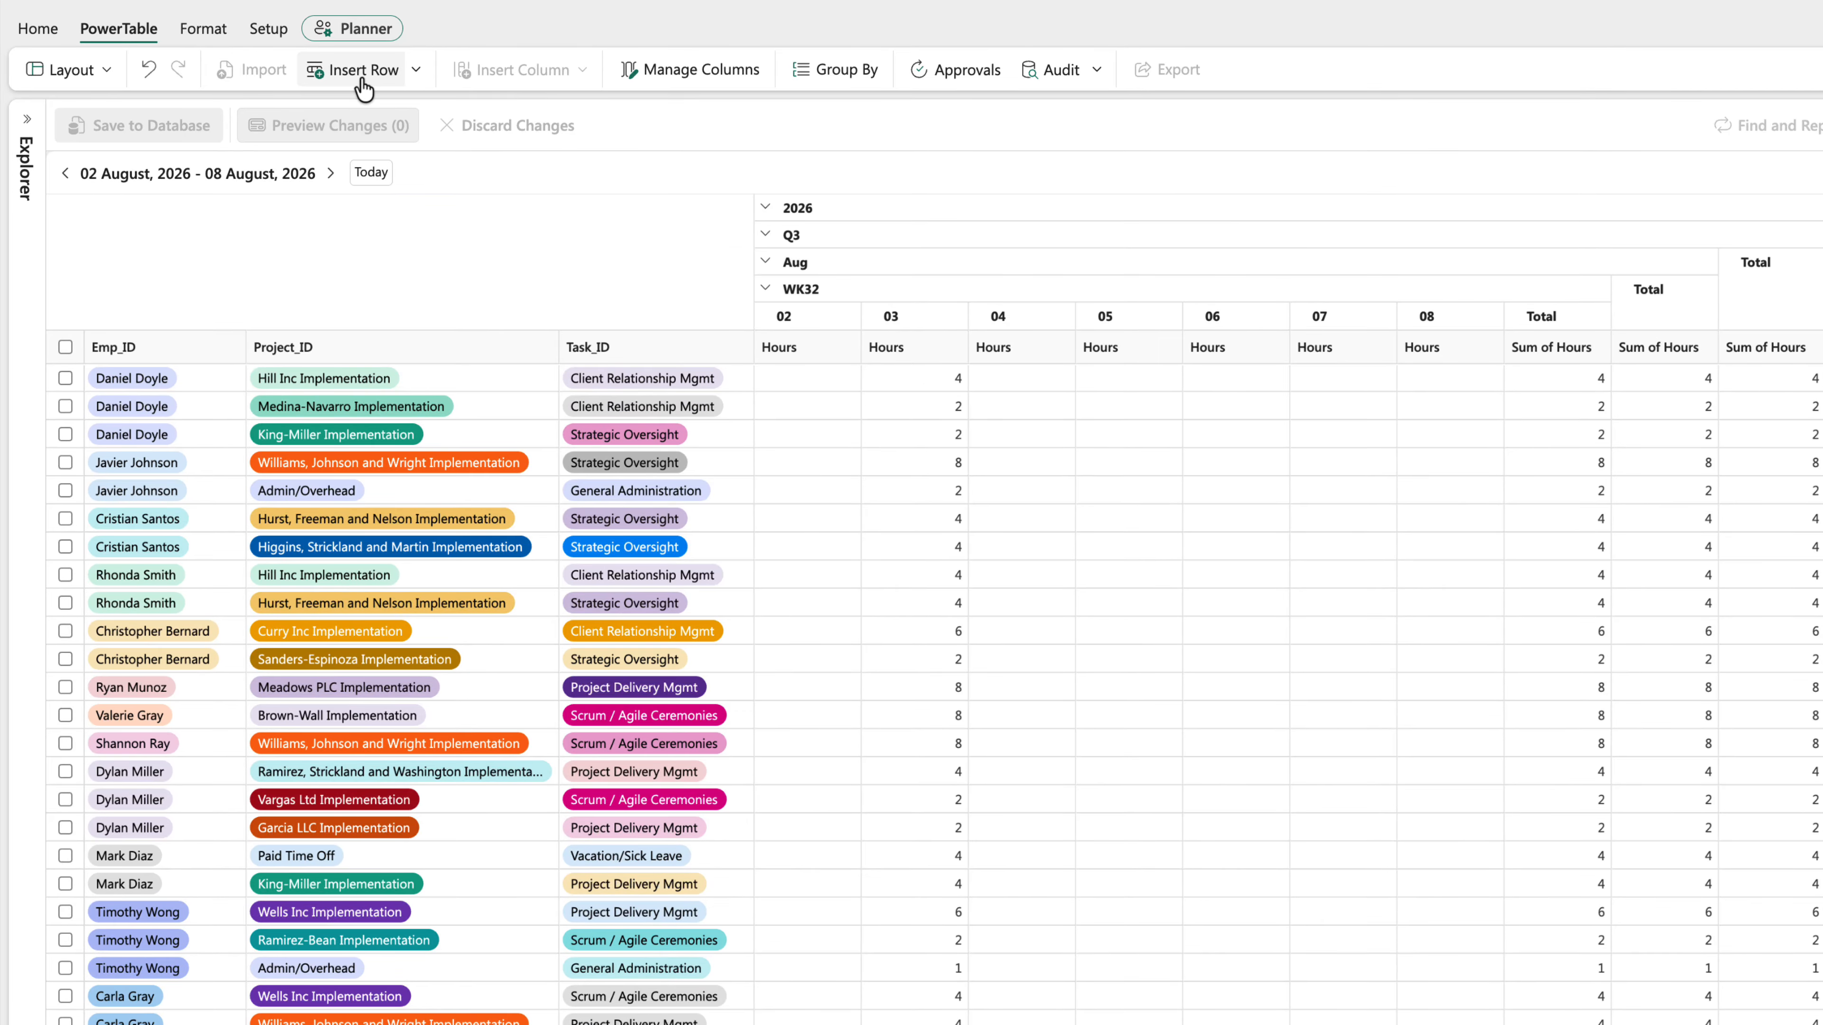
Insert a new crosstab row with an employee, the project Paid Time Off and the task Vacation/Sick Leave
left_click(363, 70)
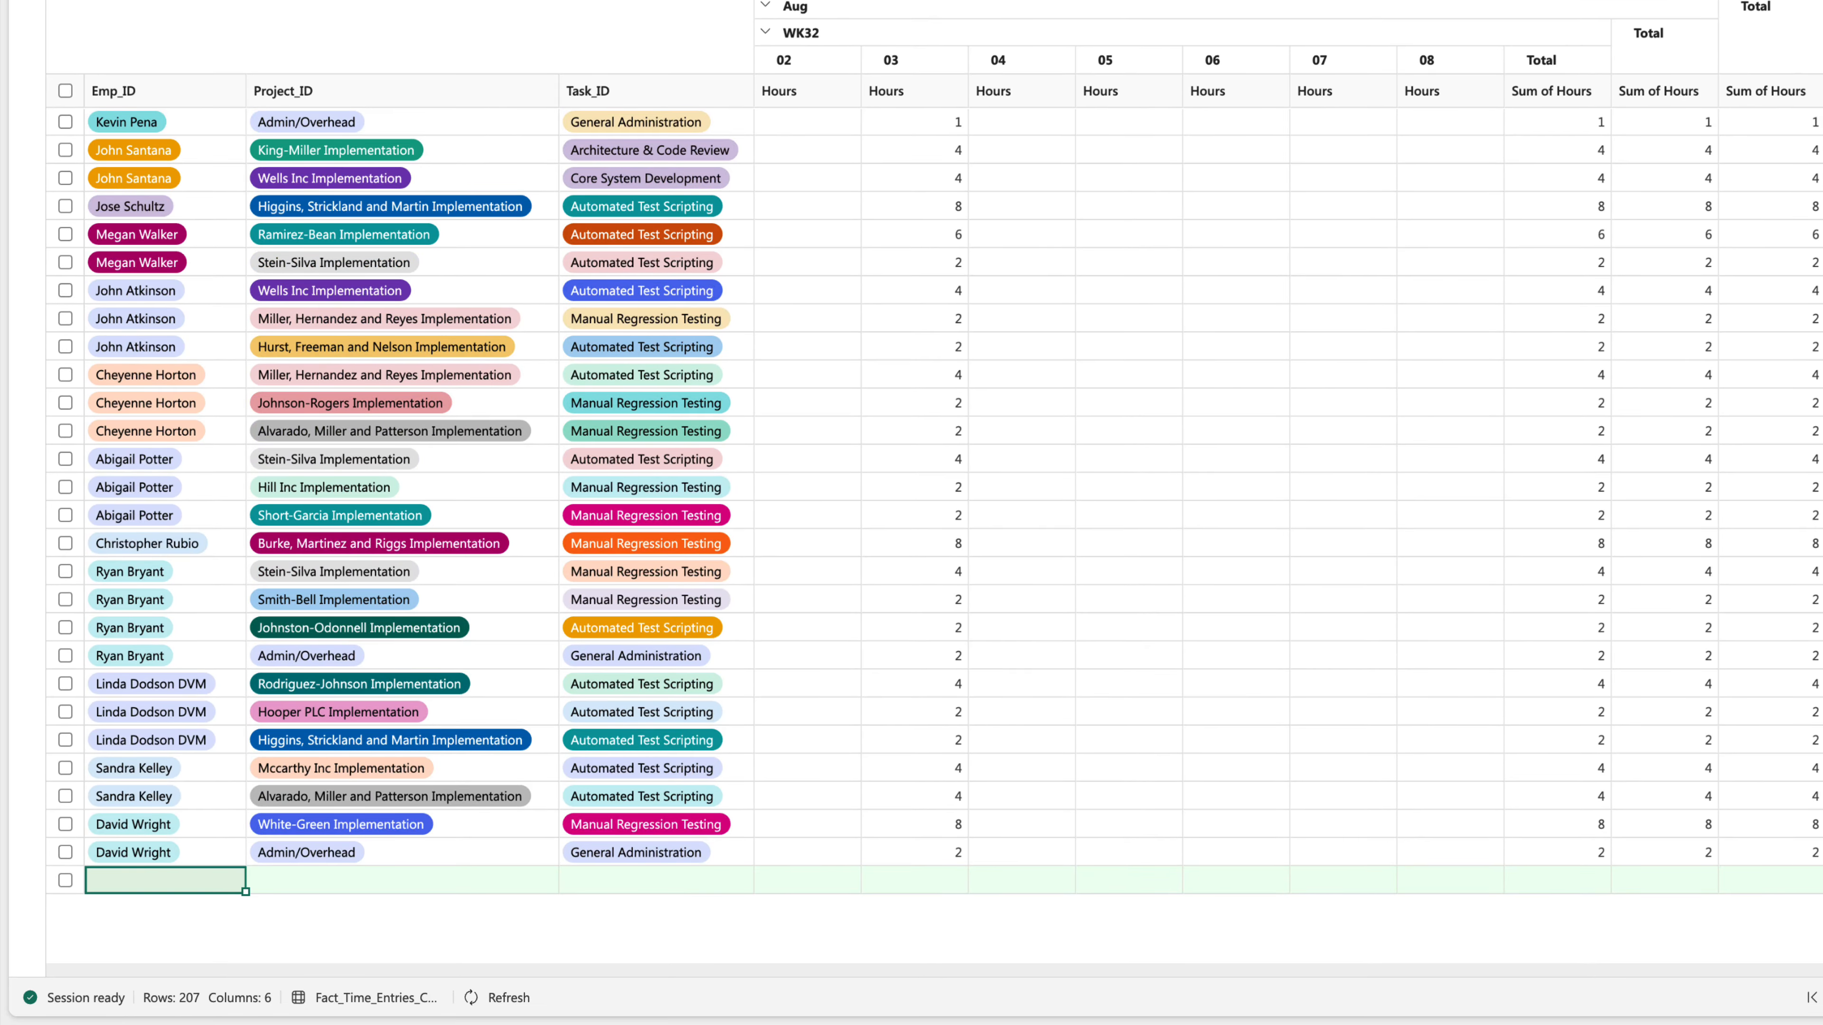
left_click(155, 885)
left_click(154, 884)
left_click(426, 890)
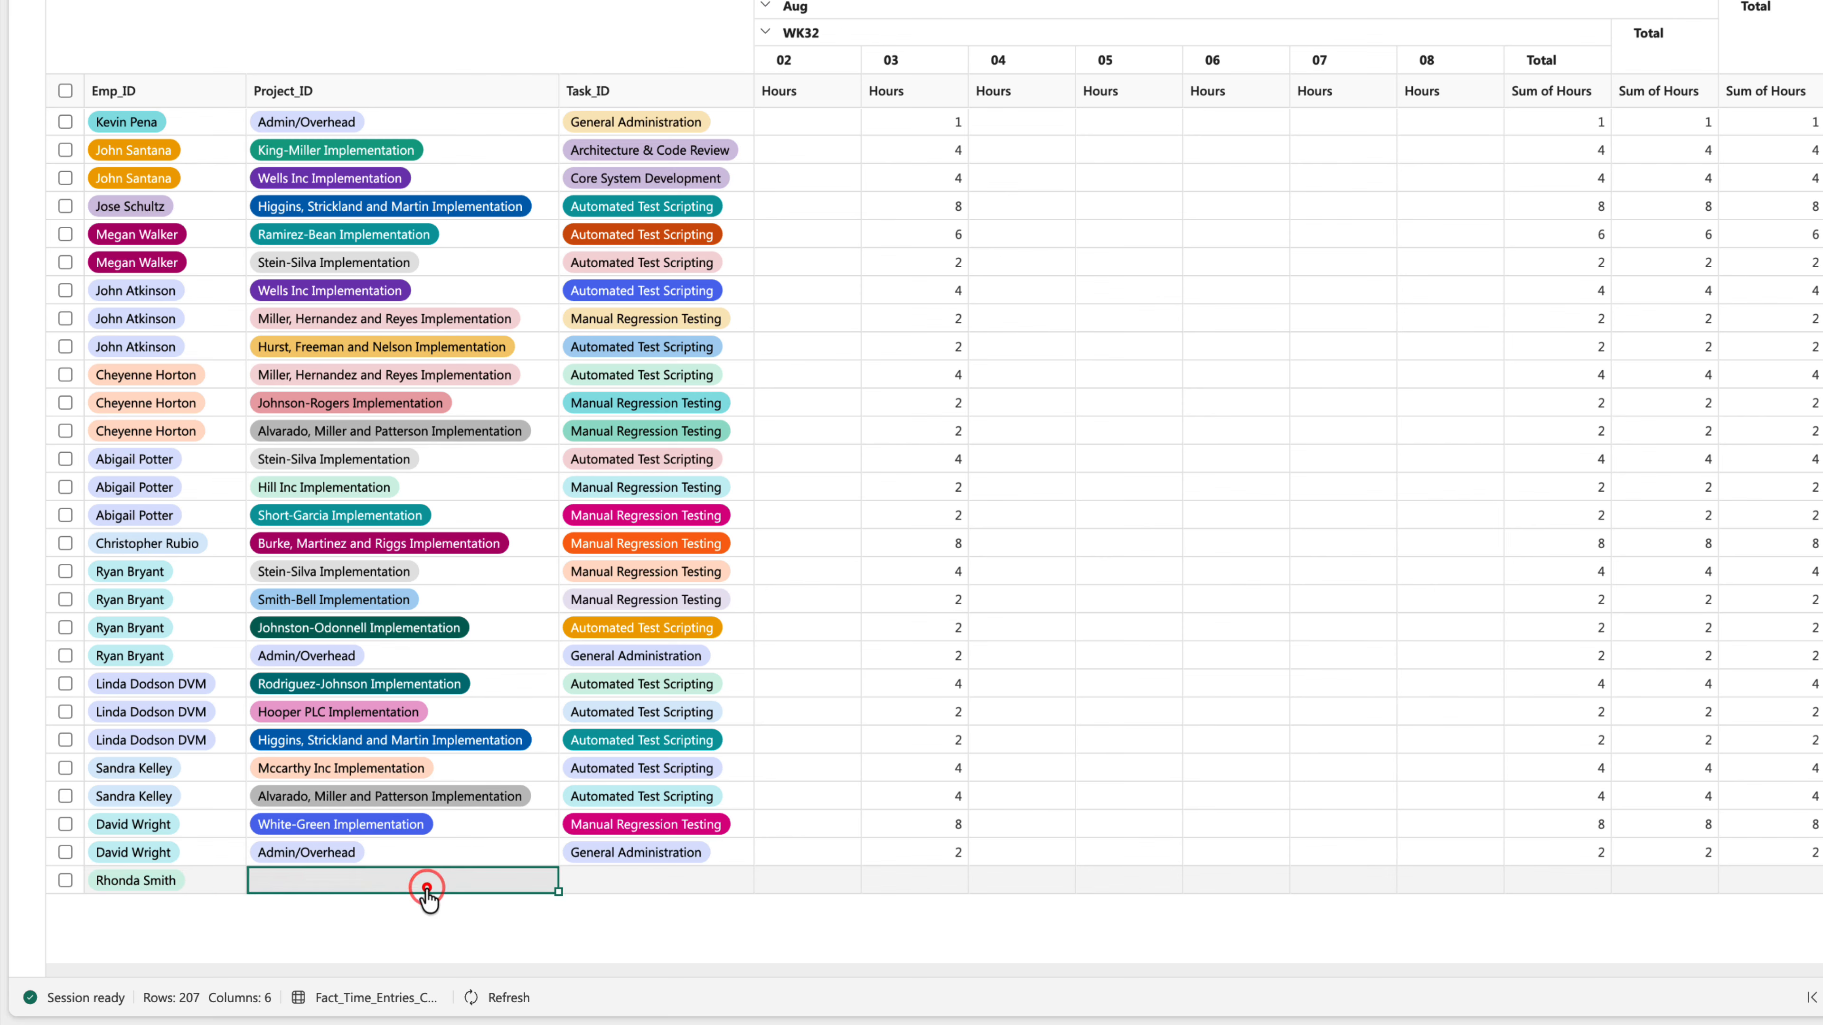
left_click(439, 822)
left_click(656, 885)
left_click(658, 879)
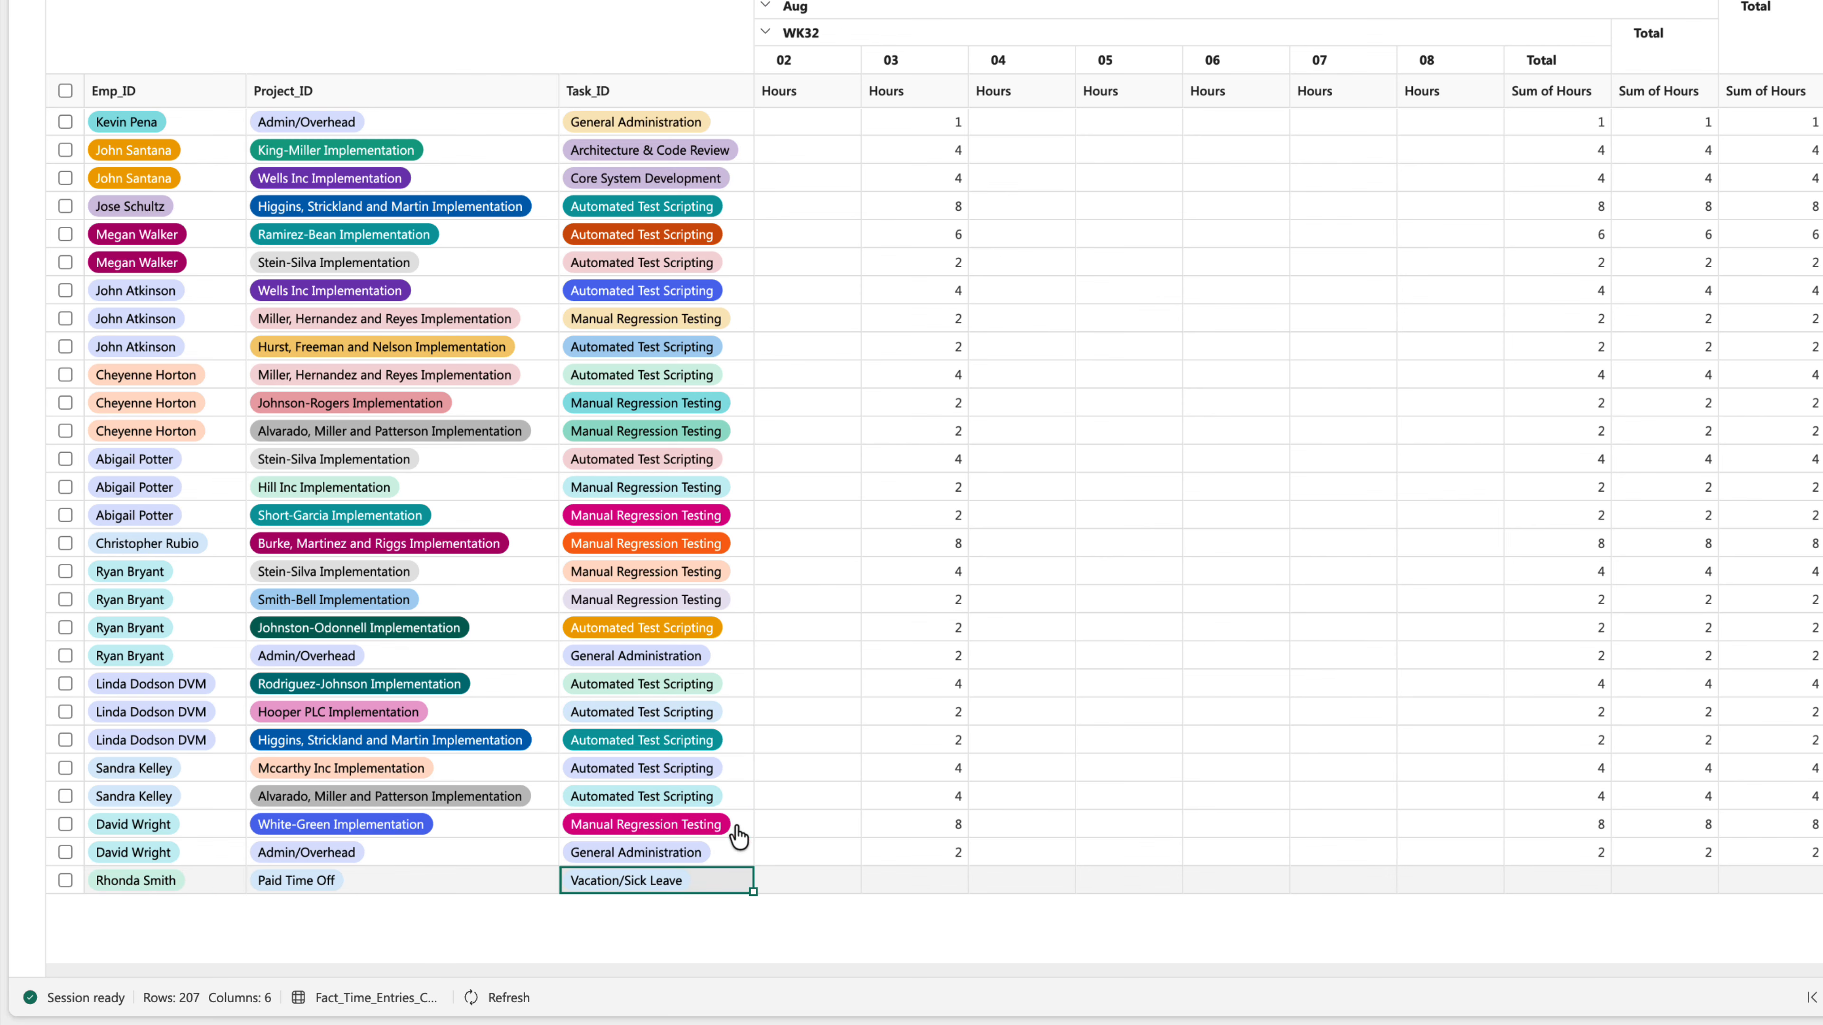
Enter 8 hours for each day from 03 to 07 August in the new Paid Time Off row and save the entries to the database
left_click(911, 890)
left_click(912, 890)
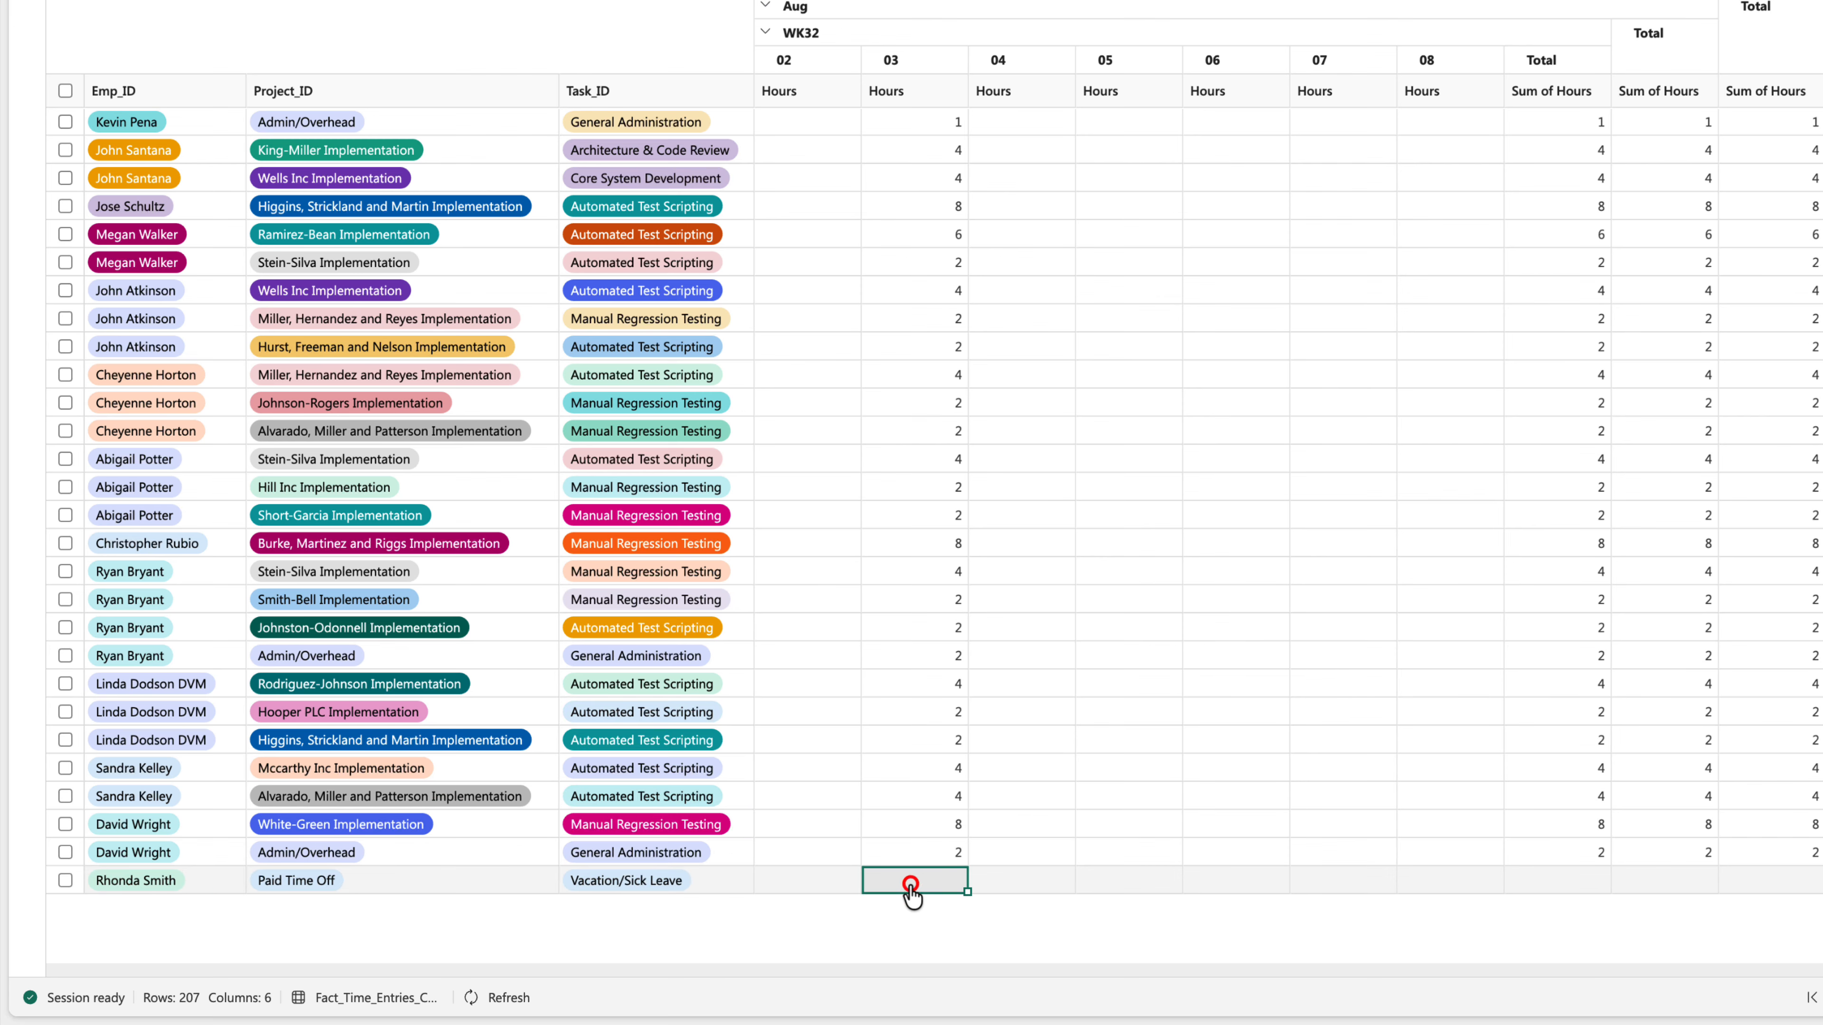
type("8")
left_click(1004, 882)
left_click_drag(1023, 894, 1339, 887)
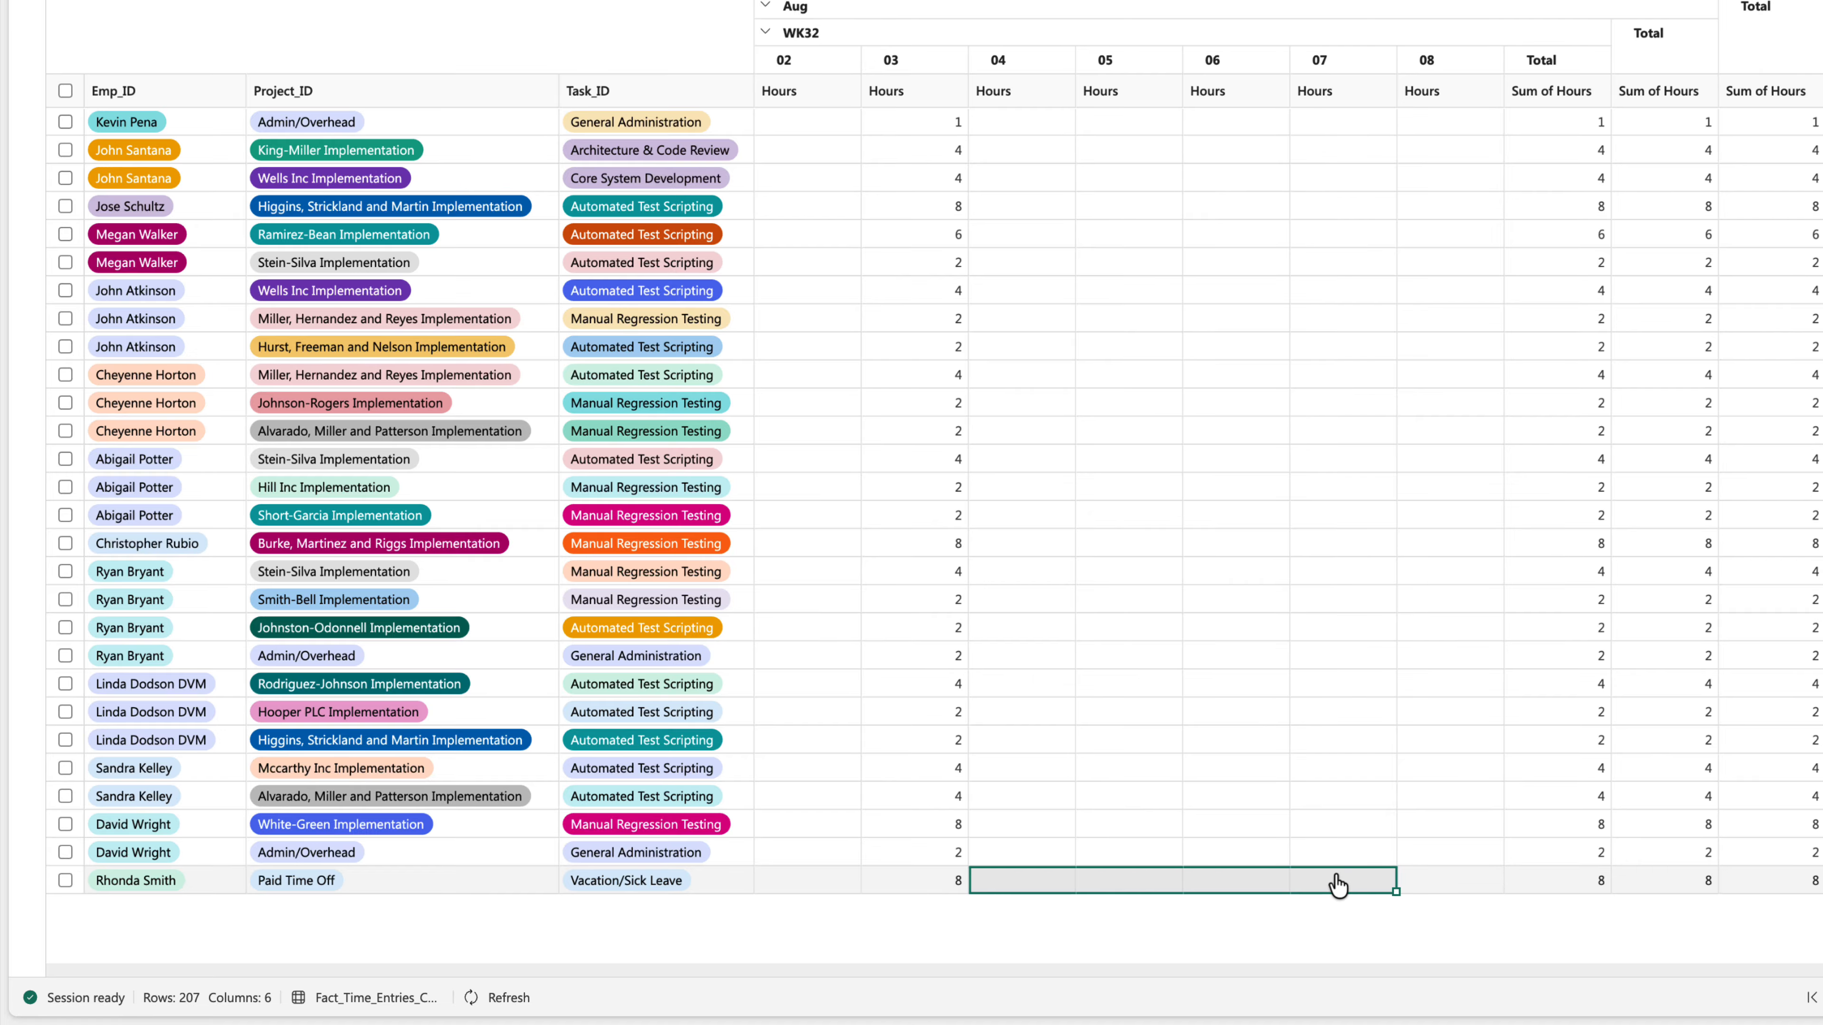
type("8\t8\t8\t8")
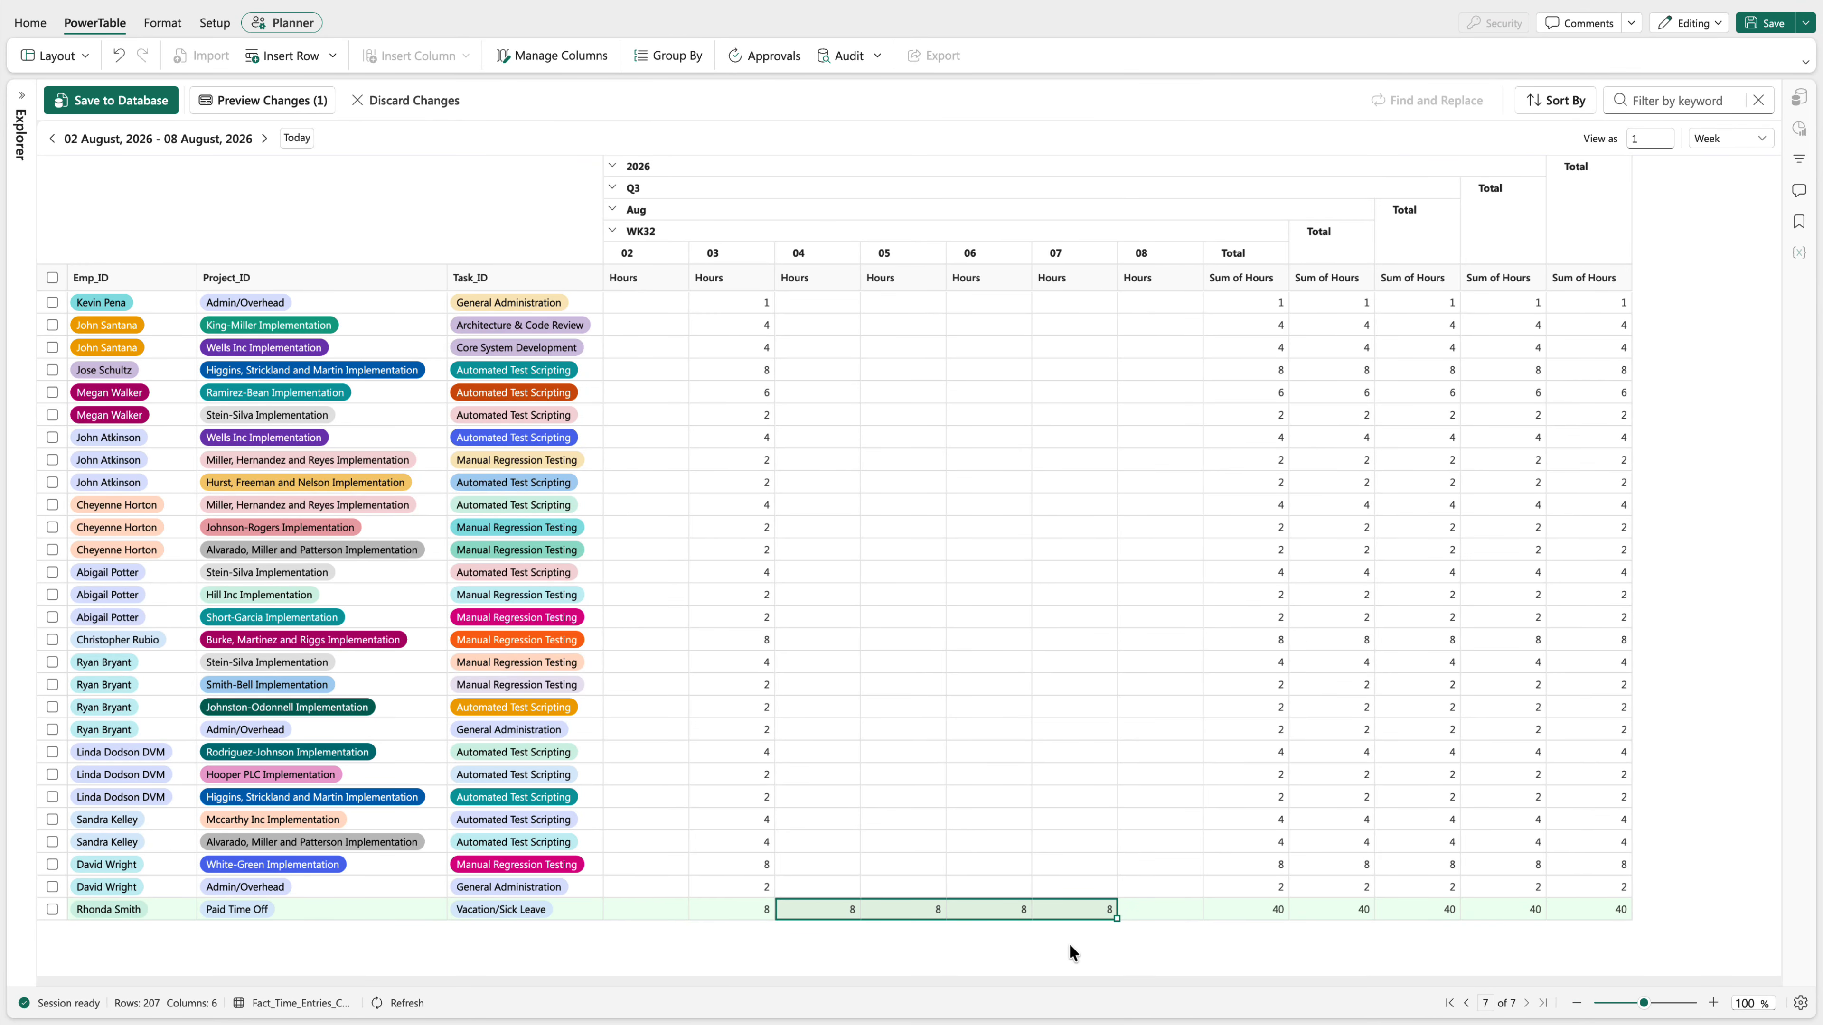
left_click(227, 106)
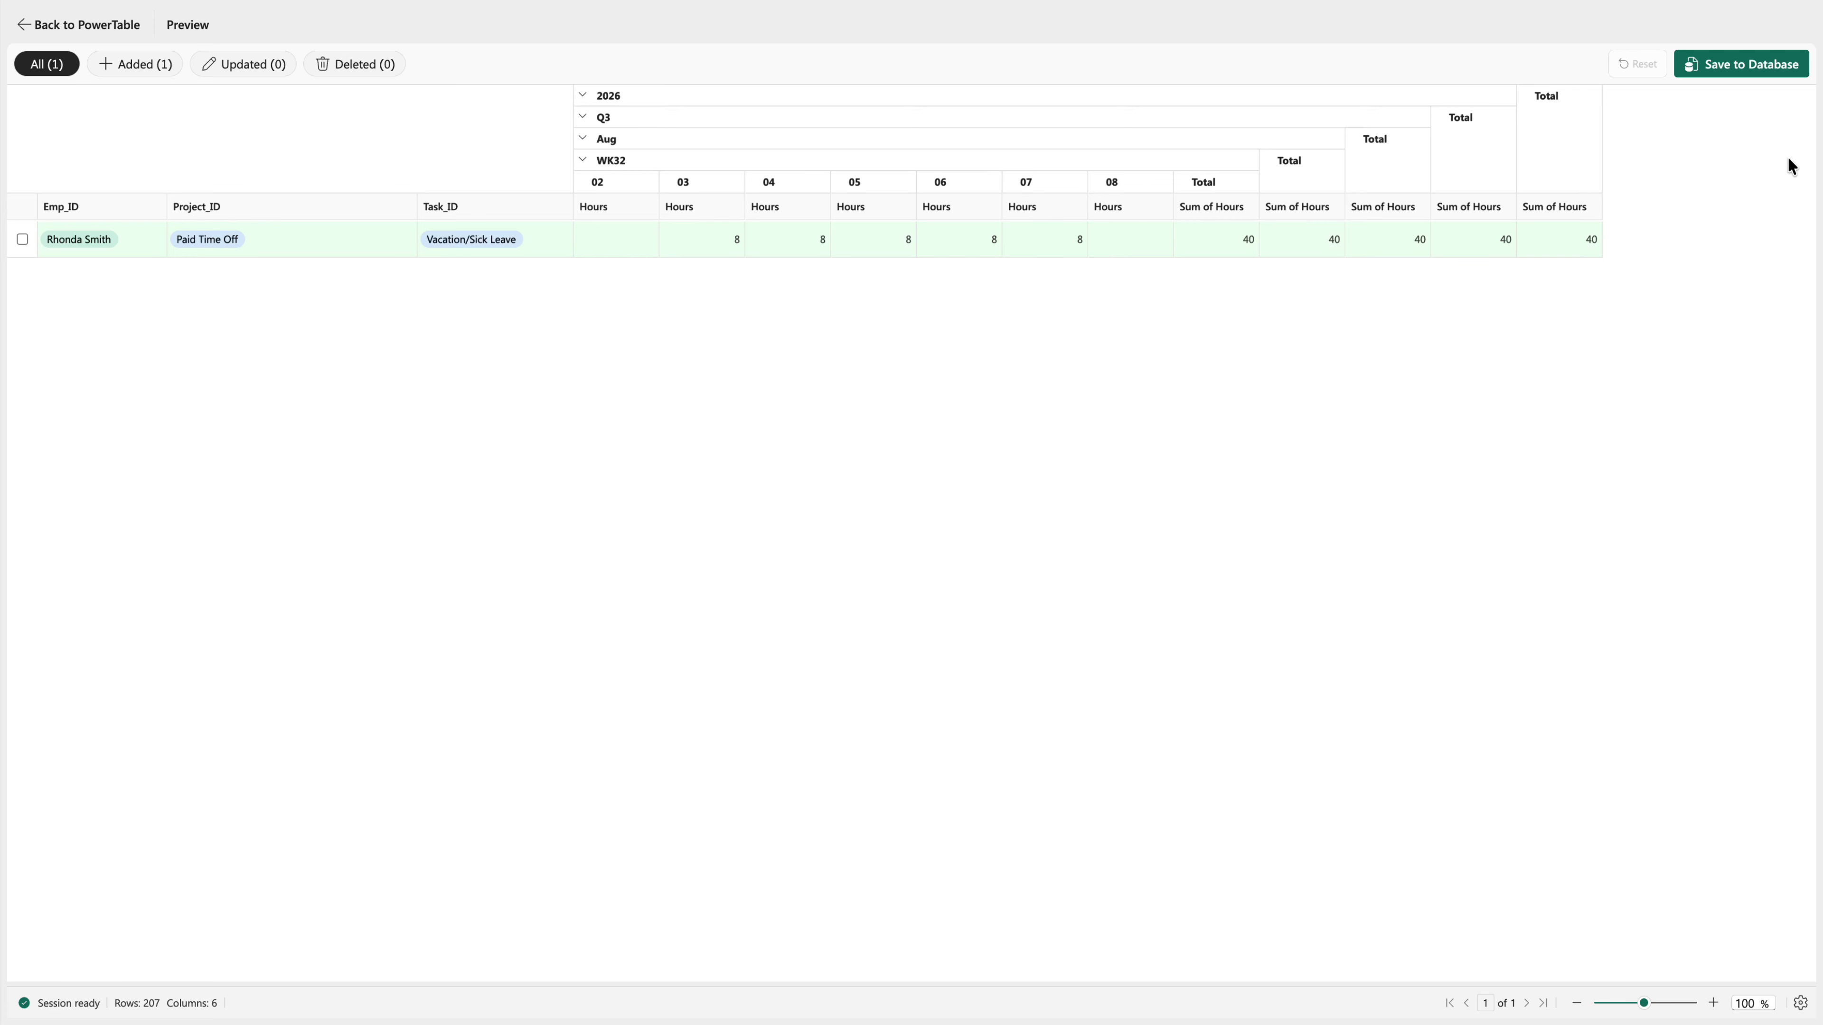
left_click(1779, 82)
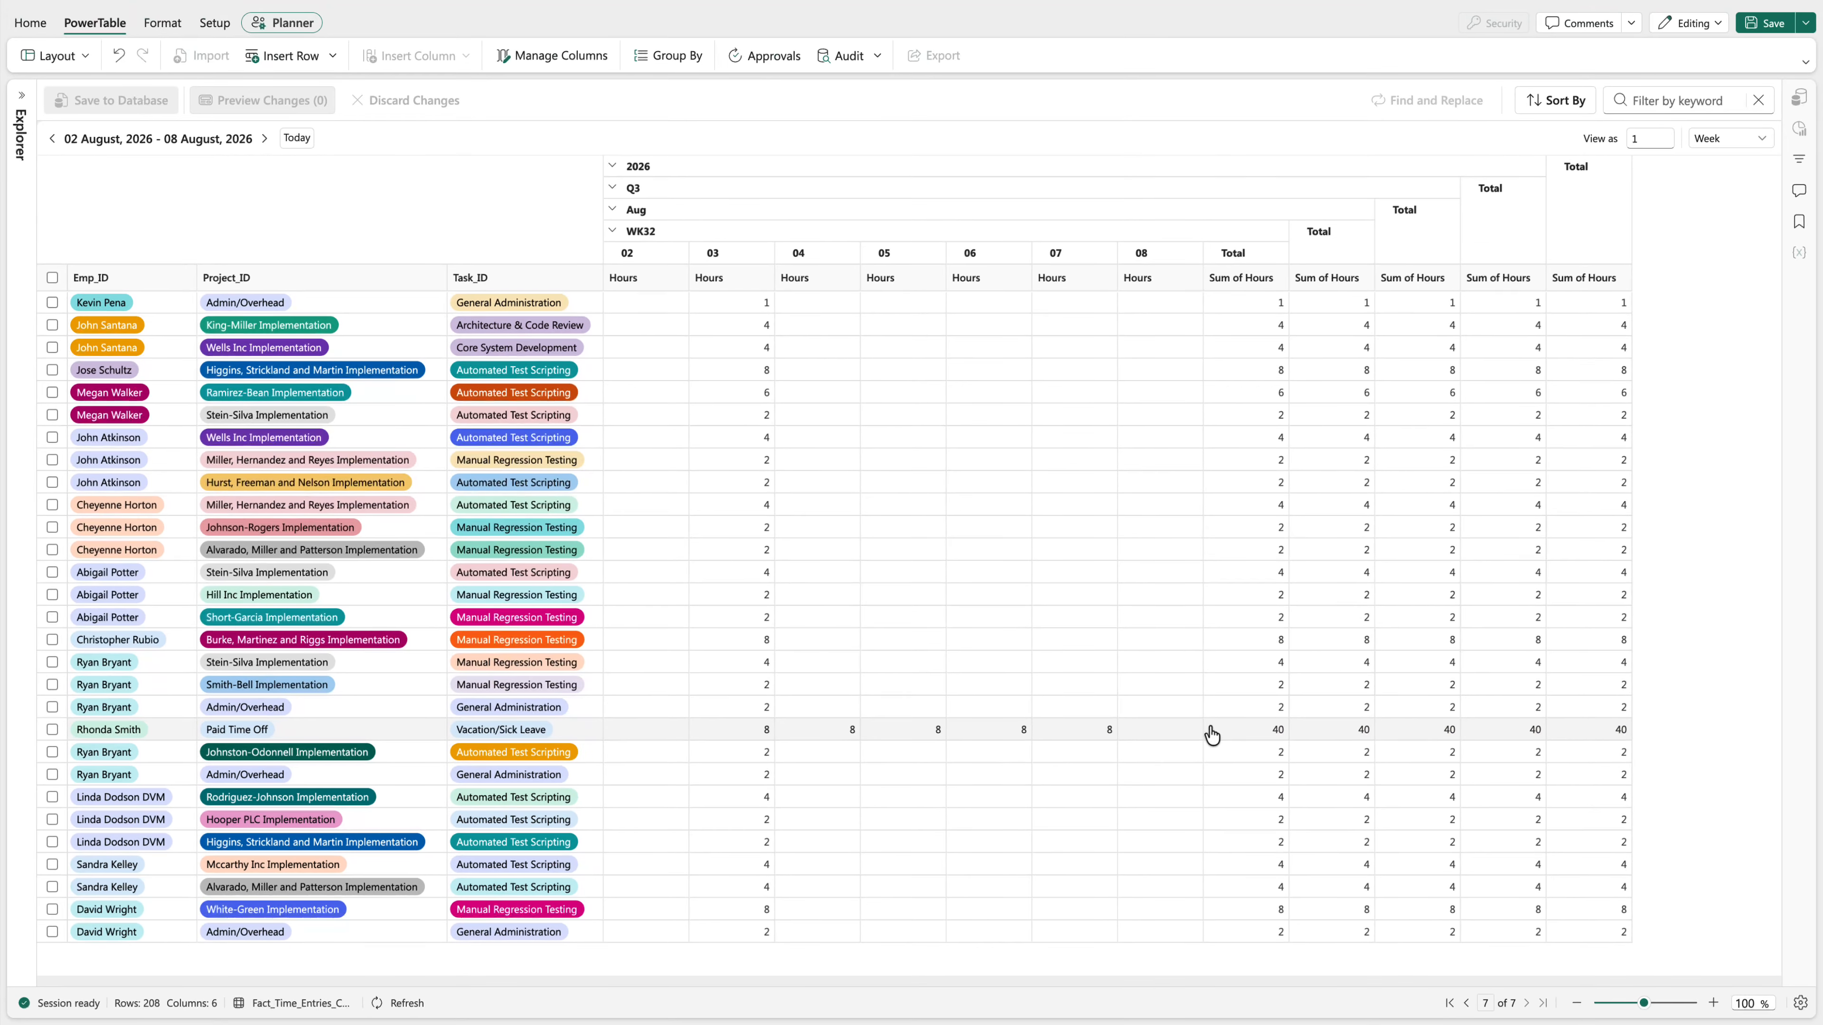
Switch from the crosstab to the Table layout and go to the last page of time entries
left_click(50, 58)
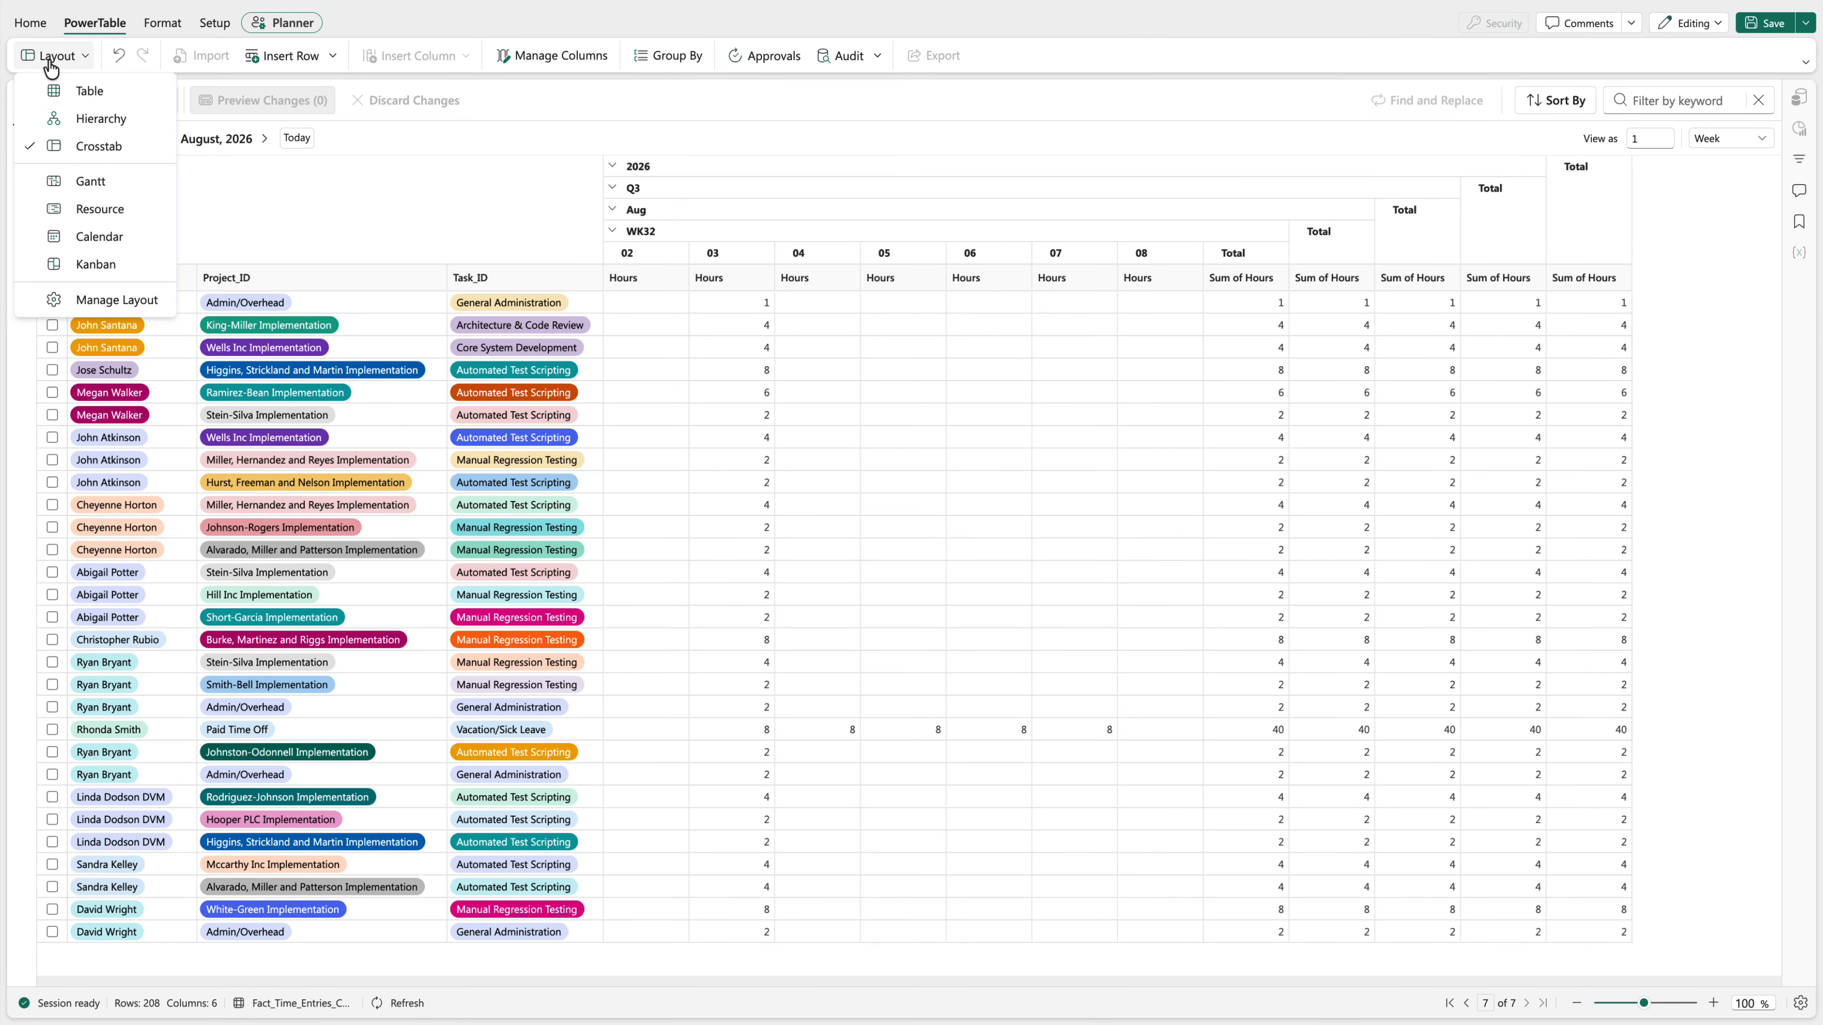
left_click(119, 99)
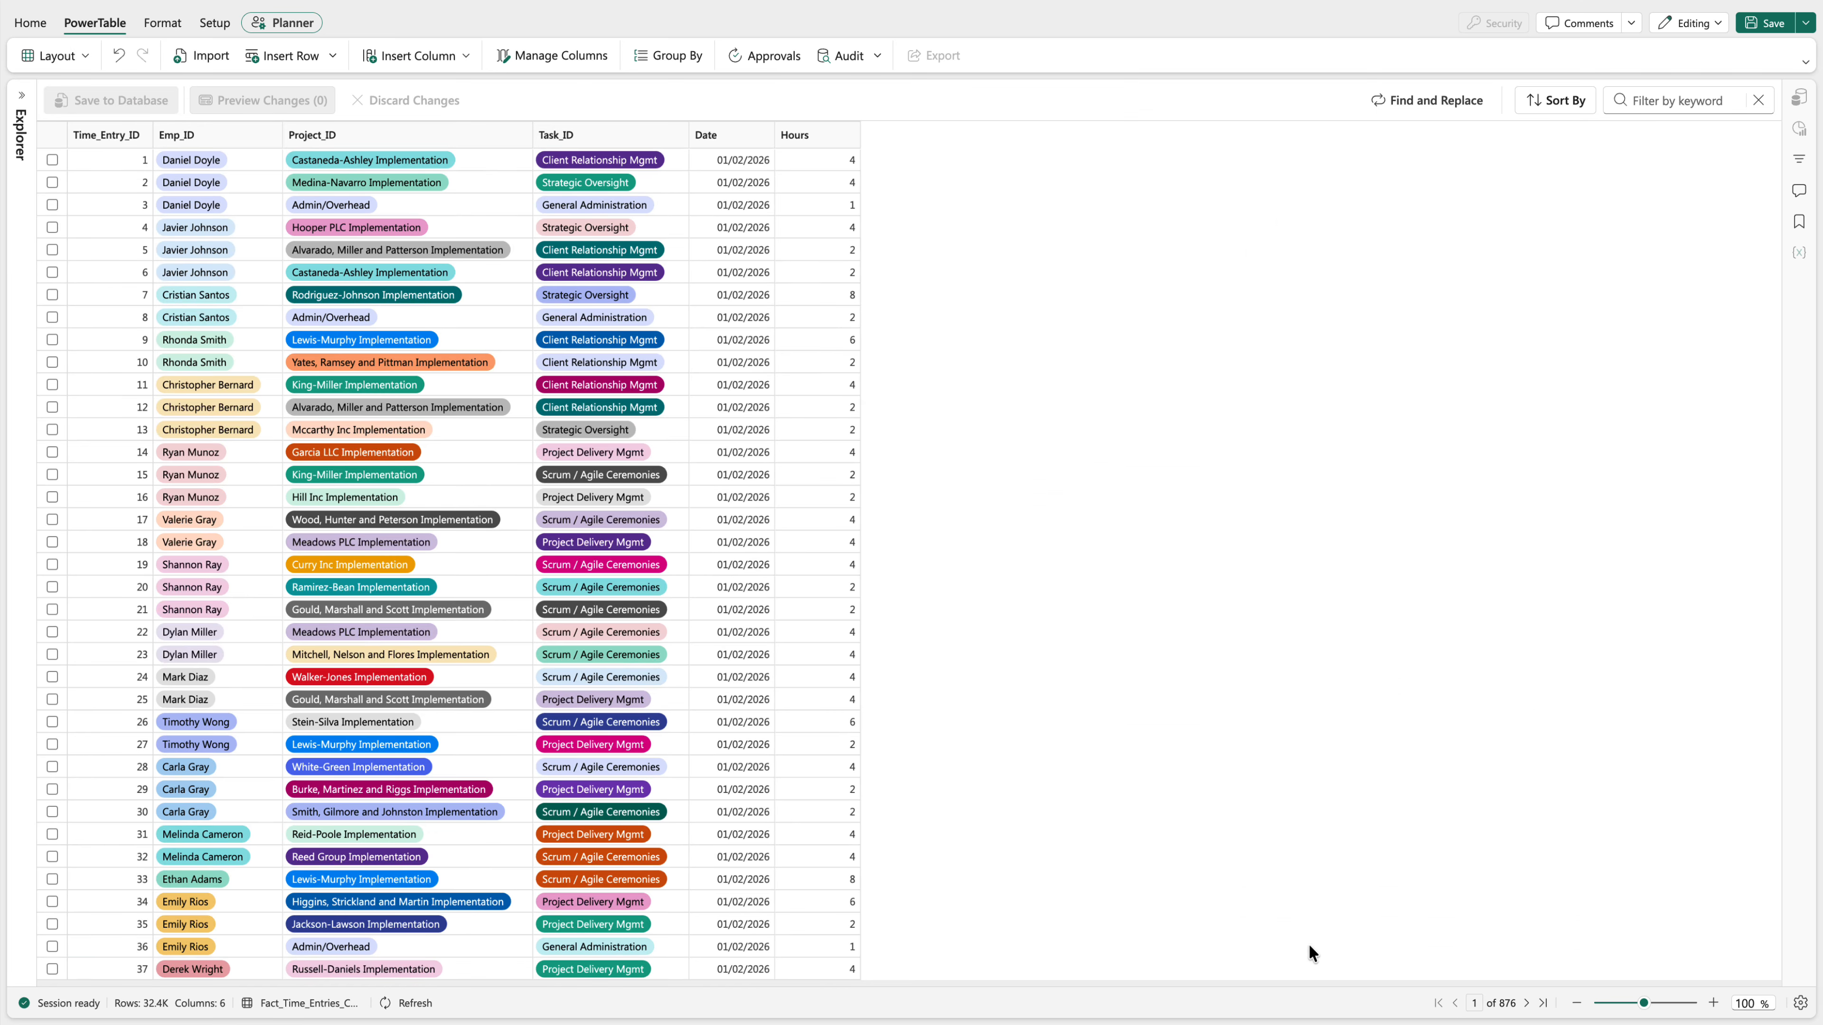
left_click(1543, 1003)
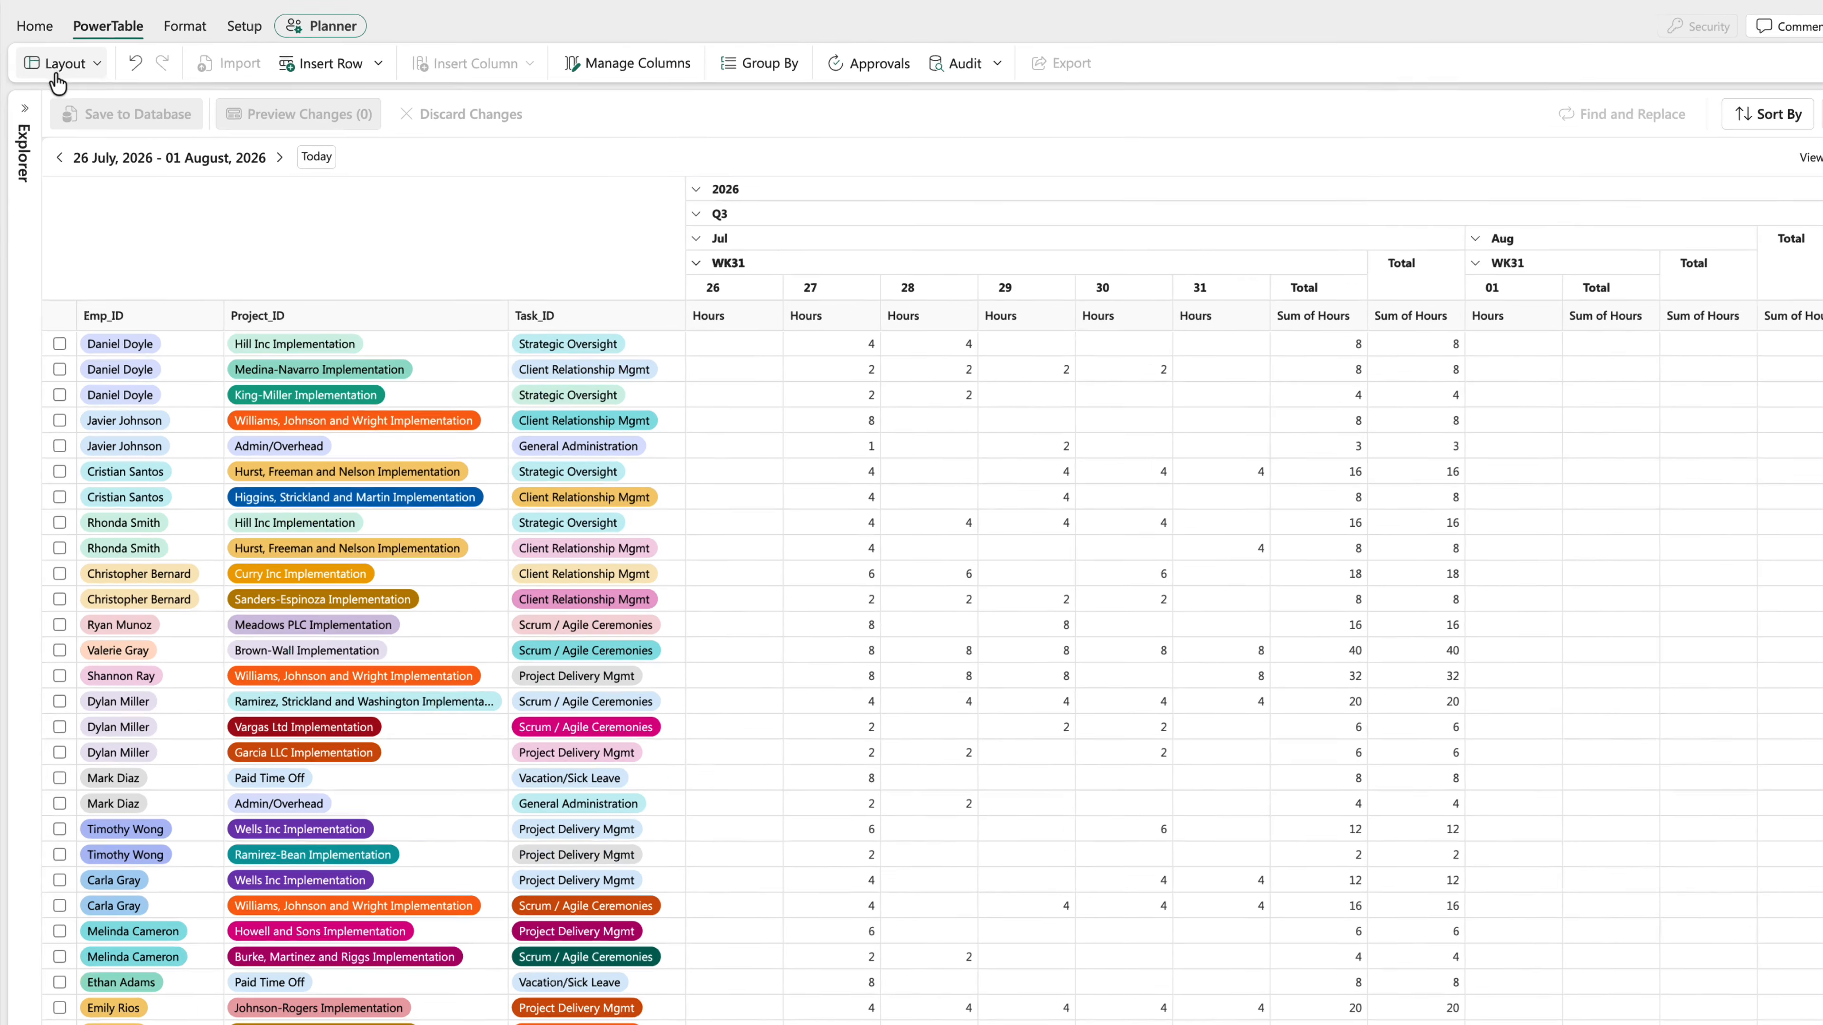
Set the interval type of the crosstab layout to Month and save the layout configuration
left_click(53, 58)
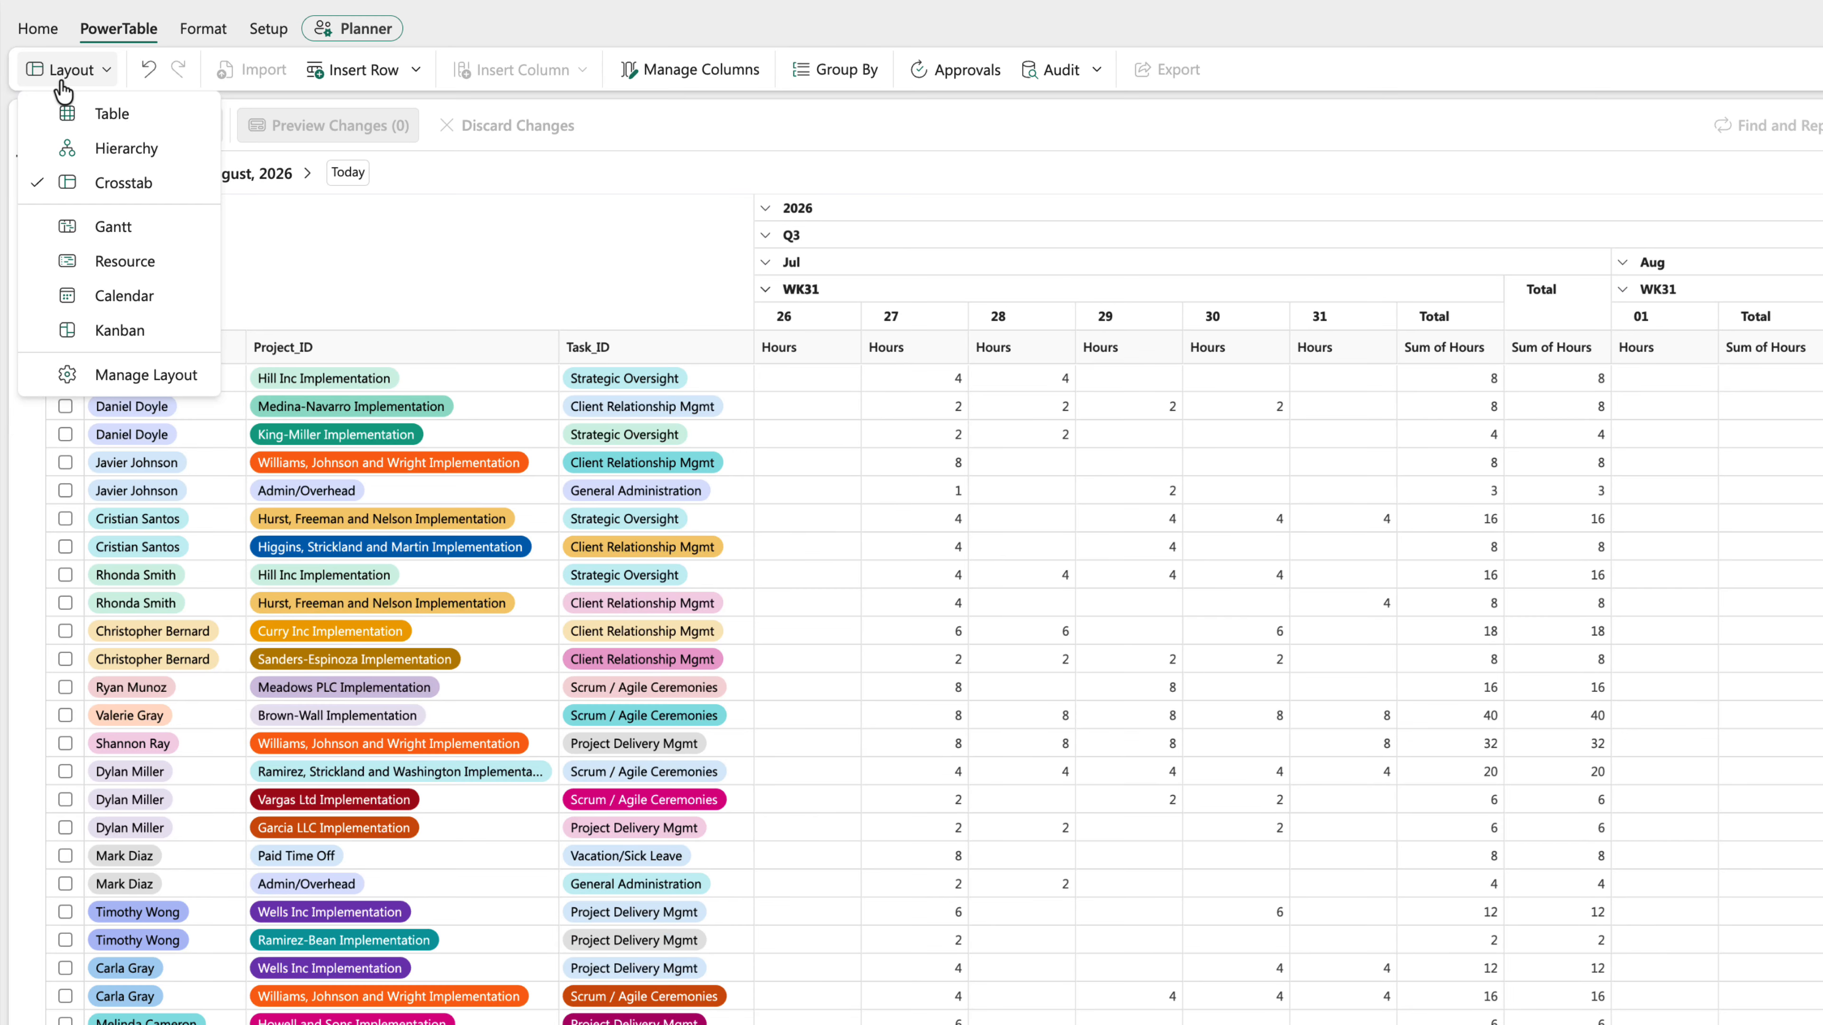
left_click(194, 385)
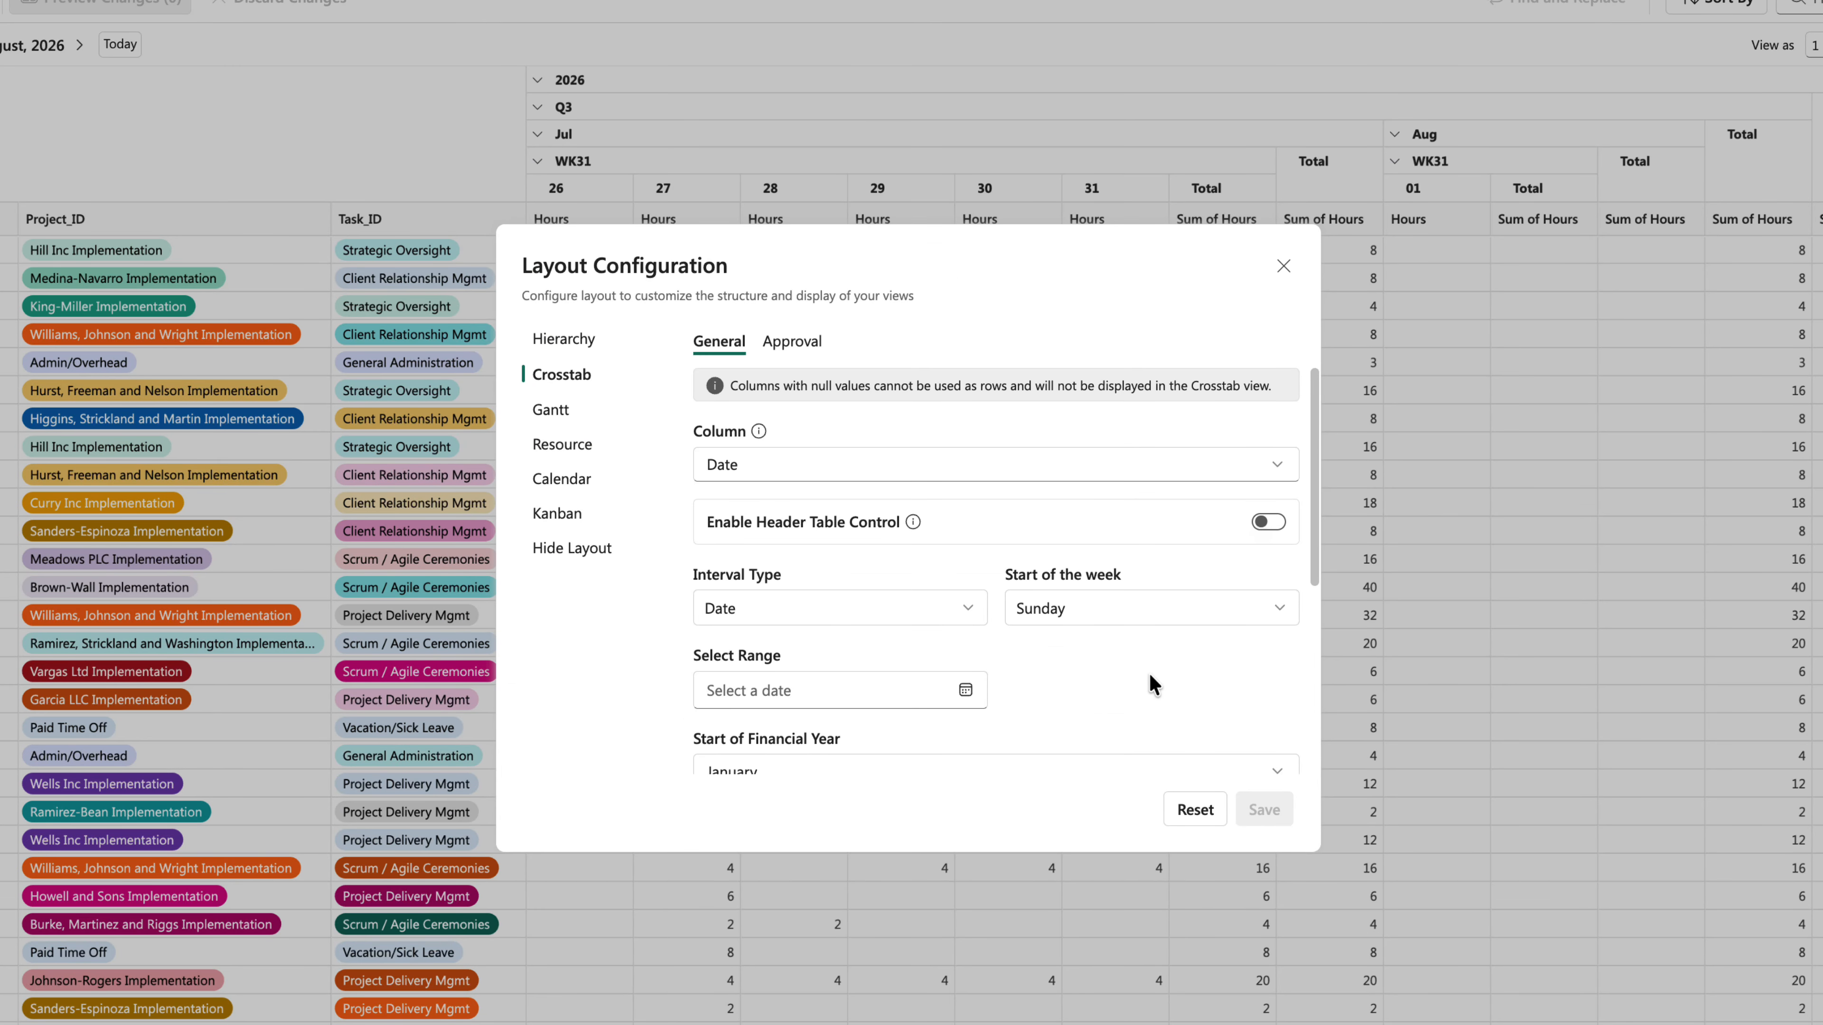
scroll(1148, 673, "down", 3)
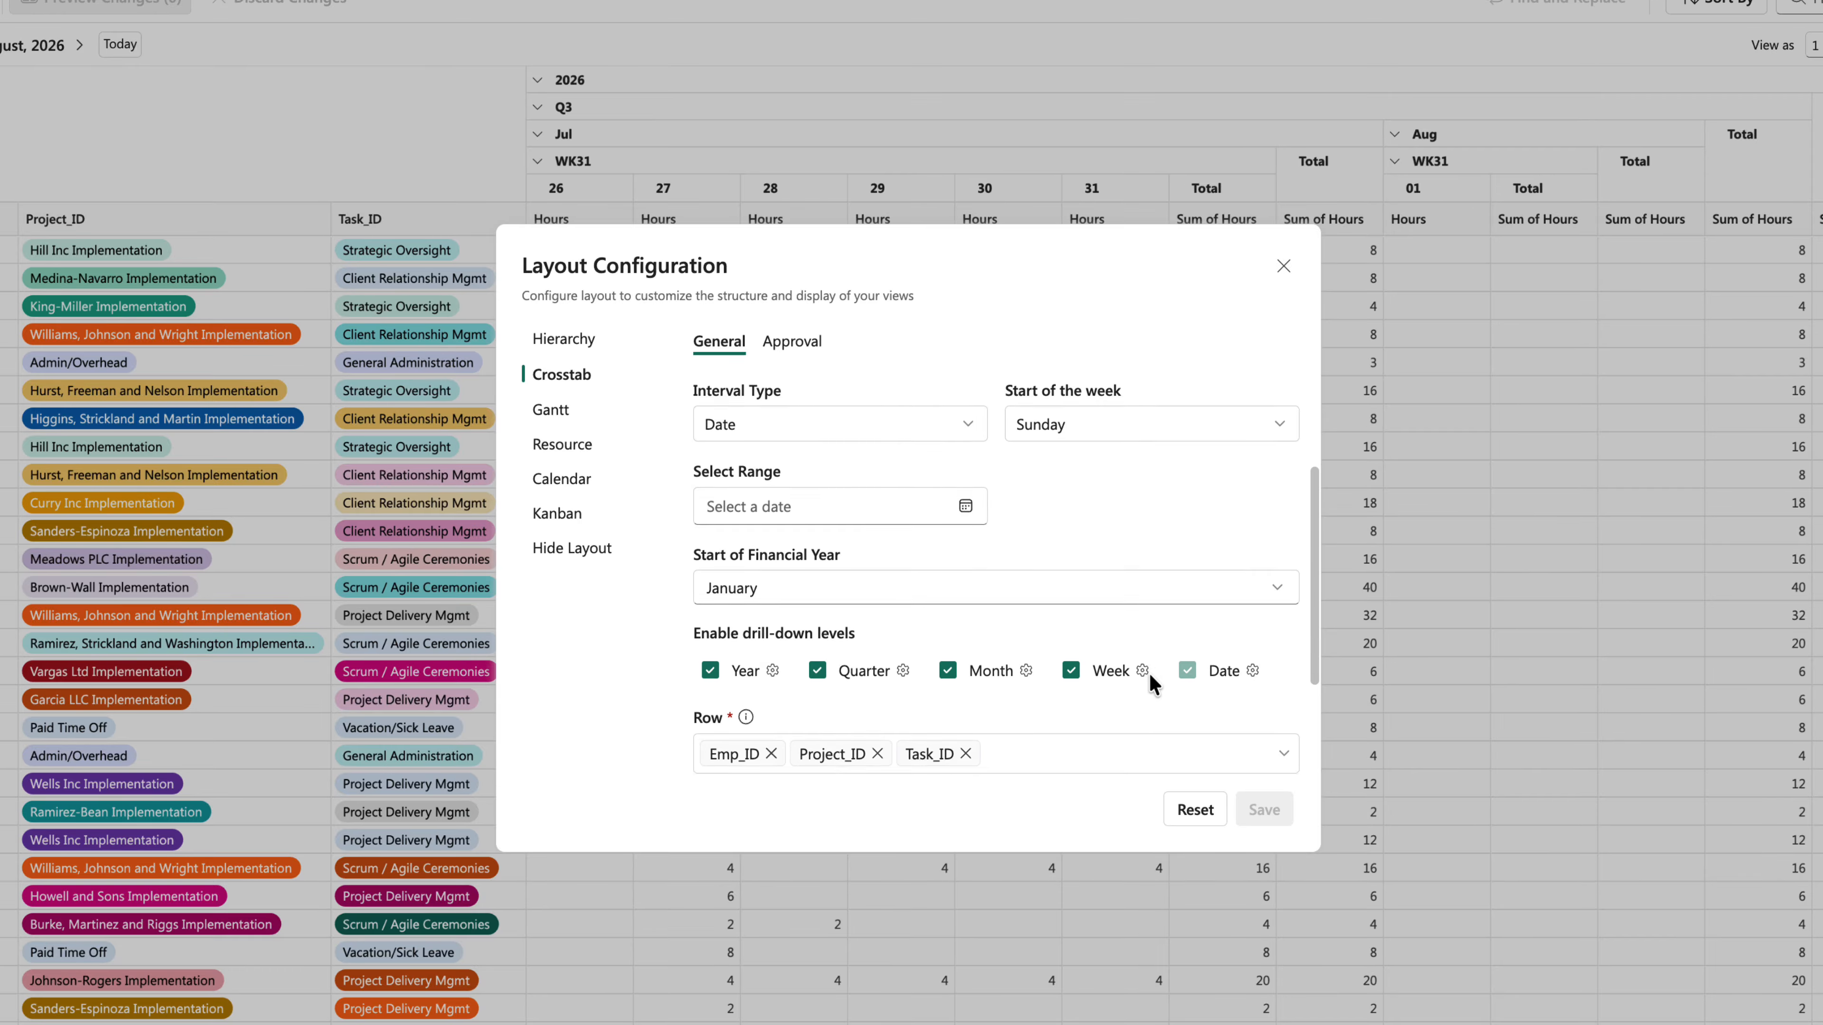
scroll(1149, 673, "down", 3)
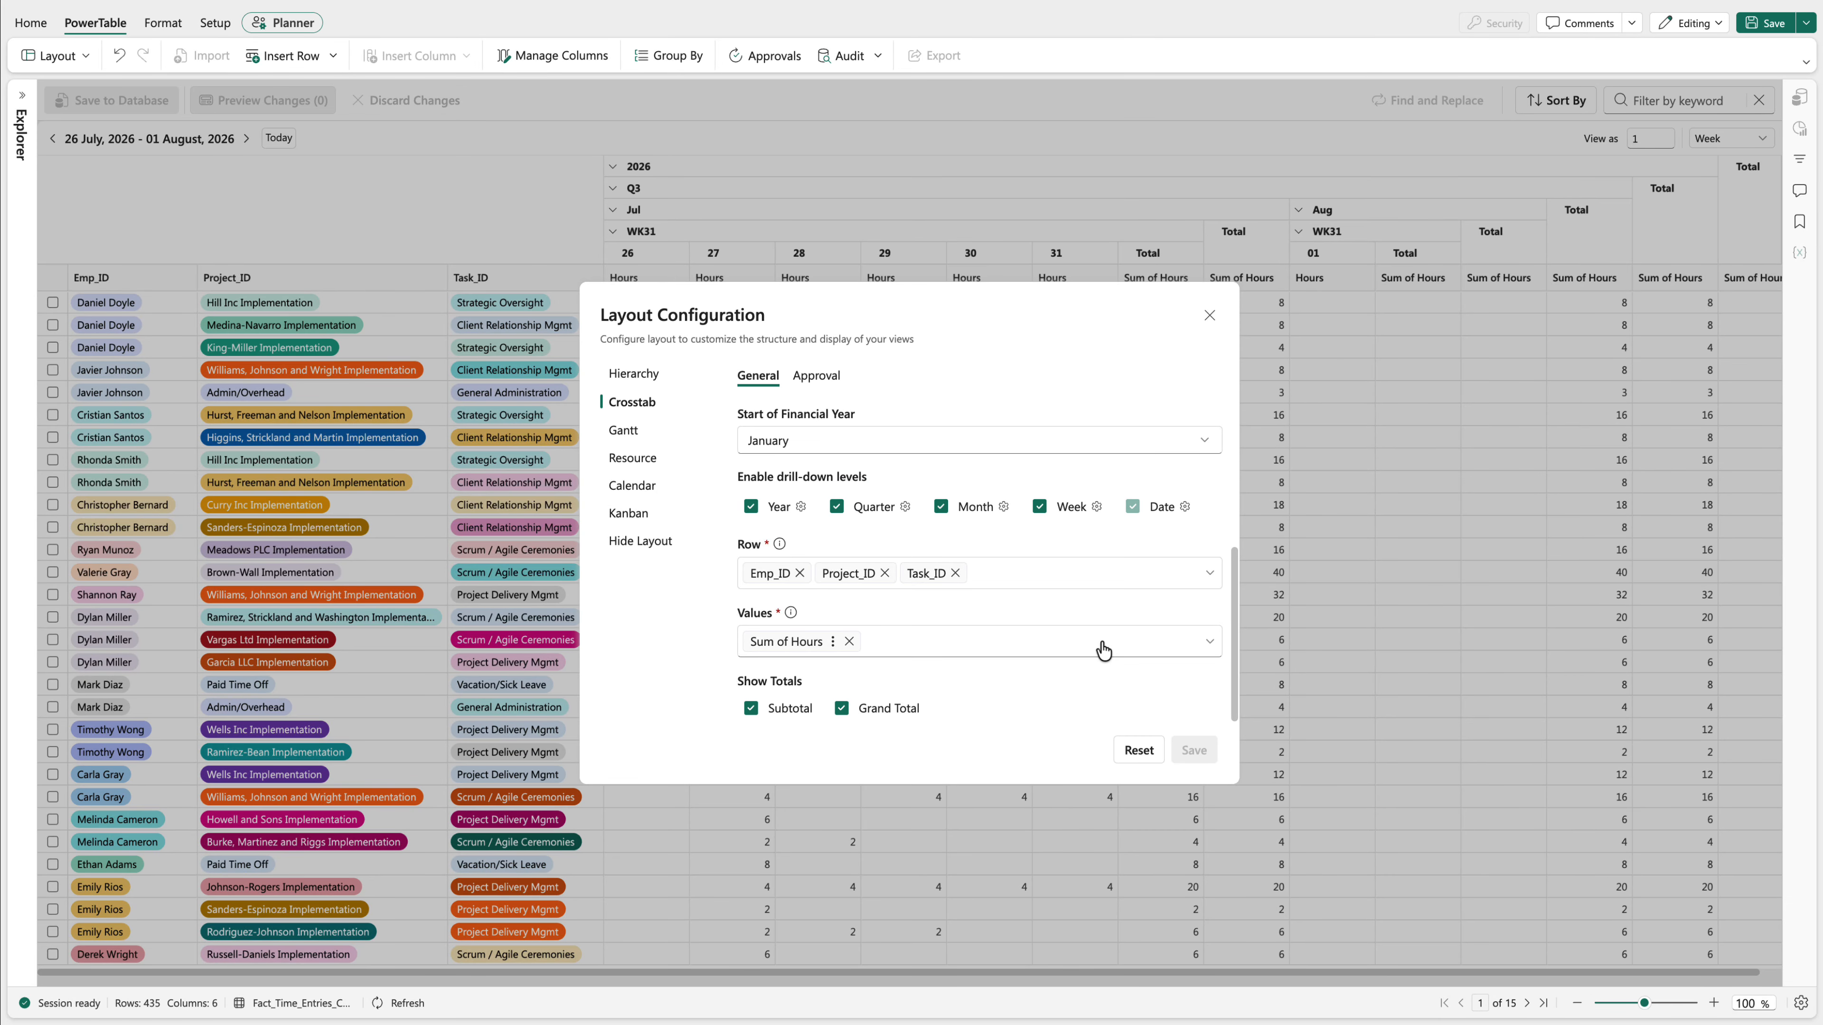
scroll(1103, 651, "up", 4)
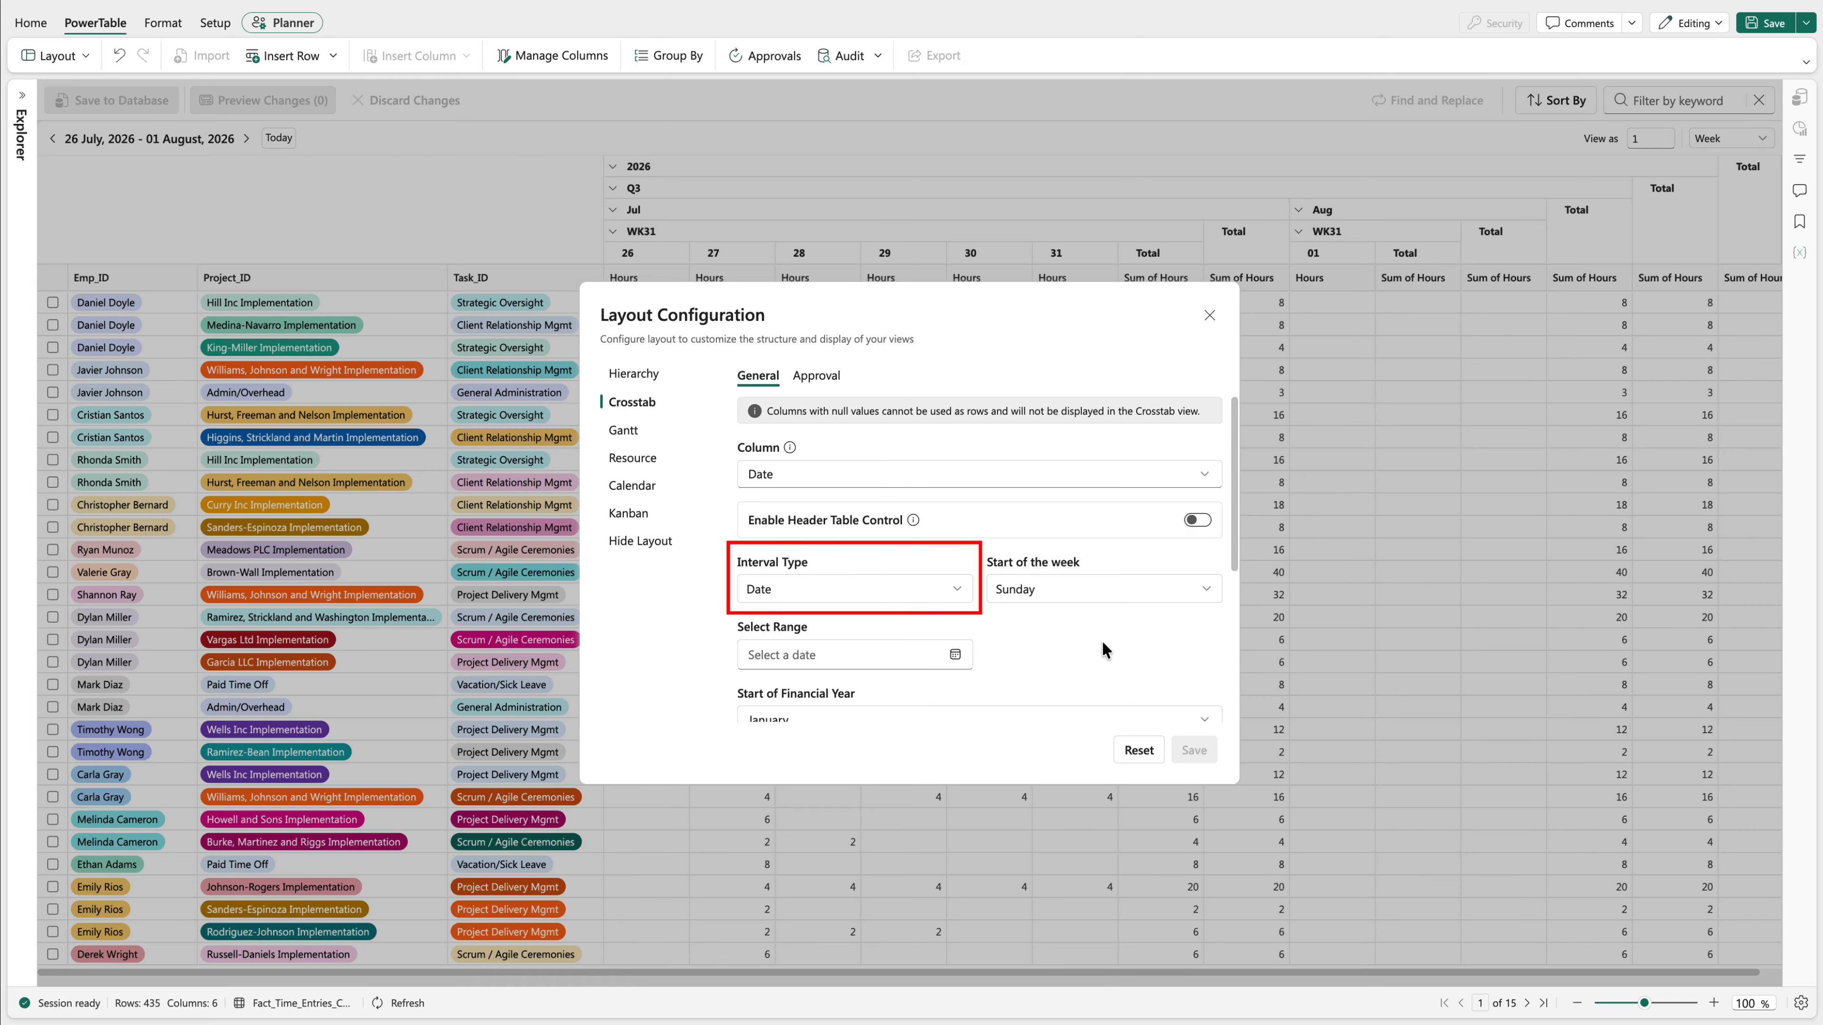
left_click(899, 593)
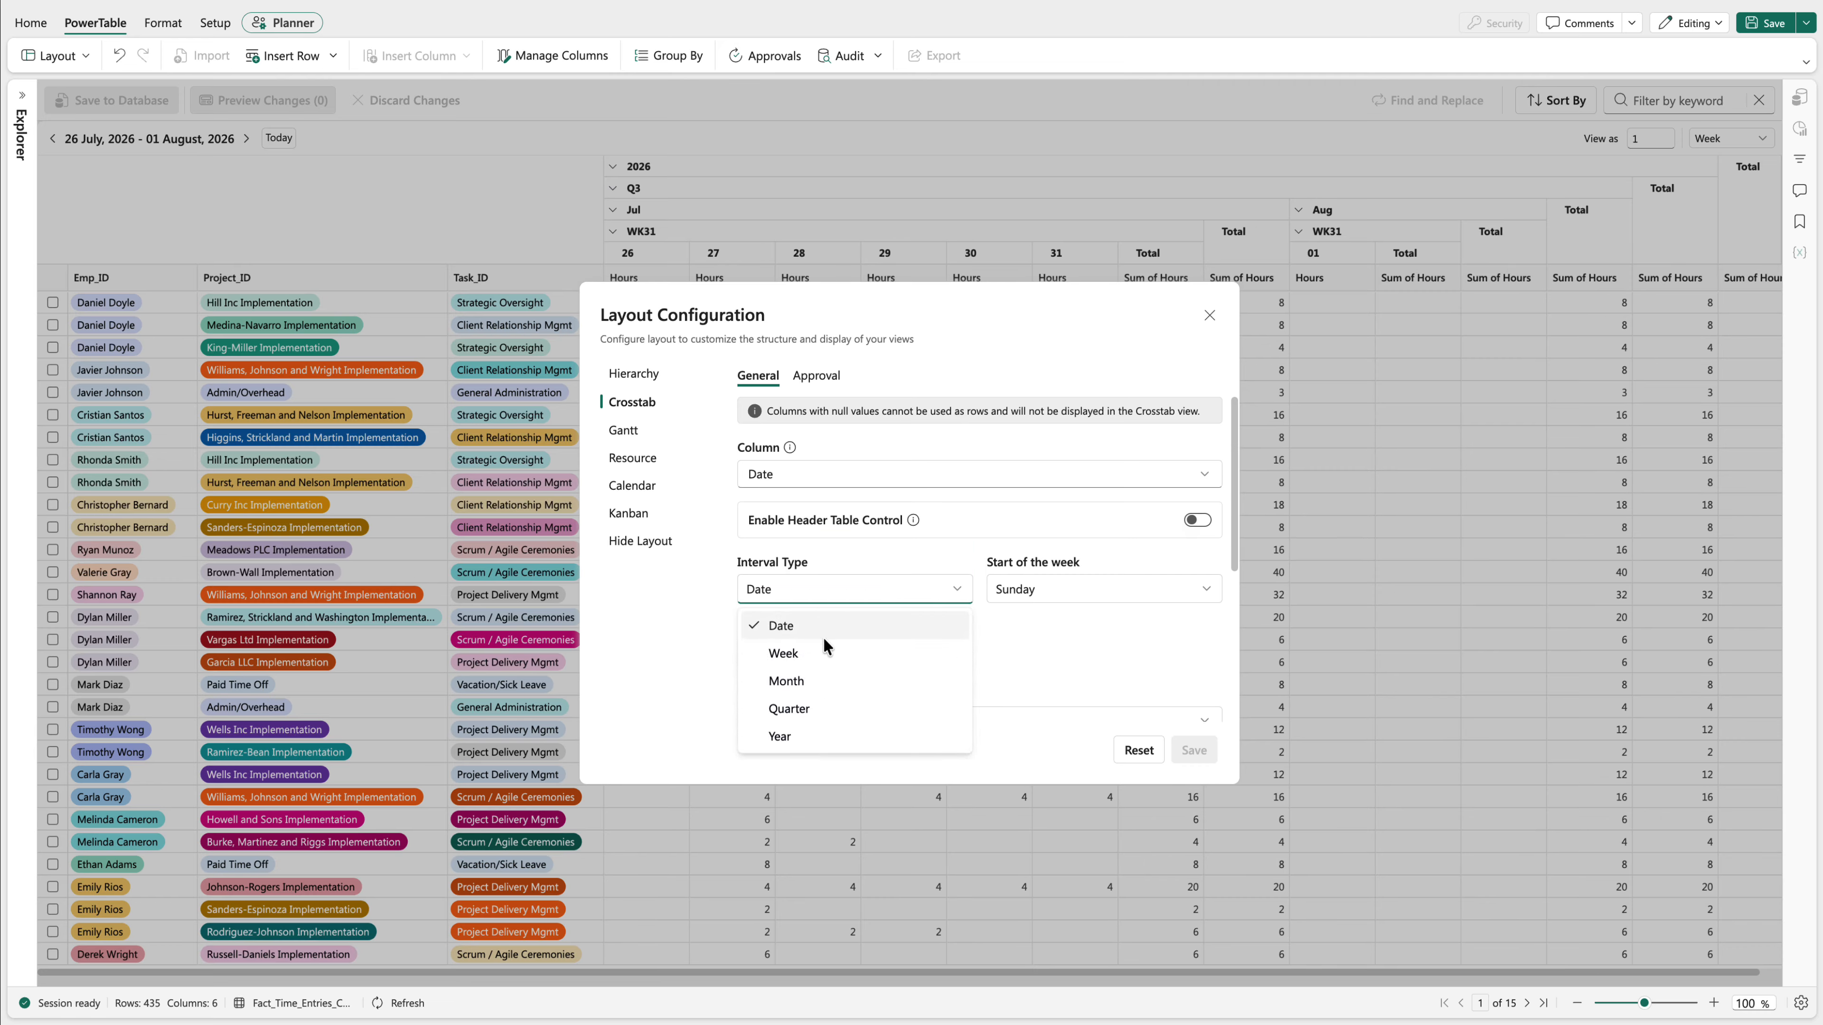
left_click(798, 678)
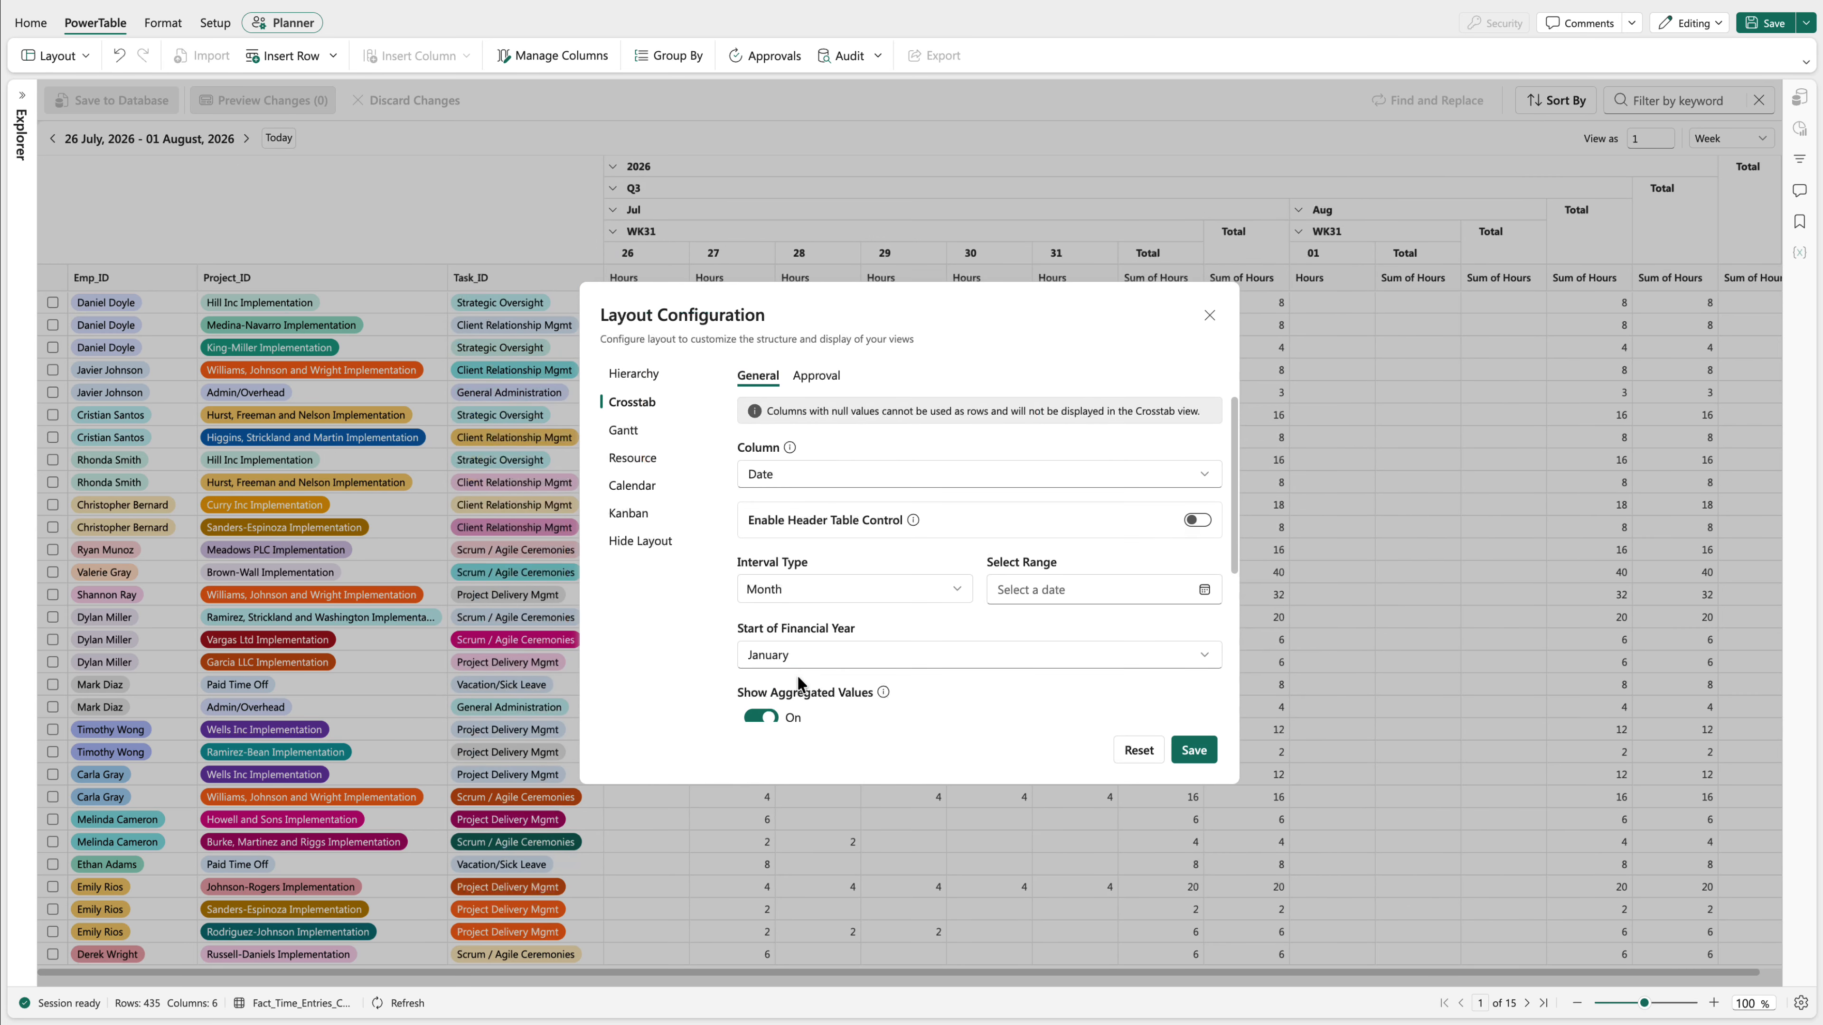
left_click(1205, 754)
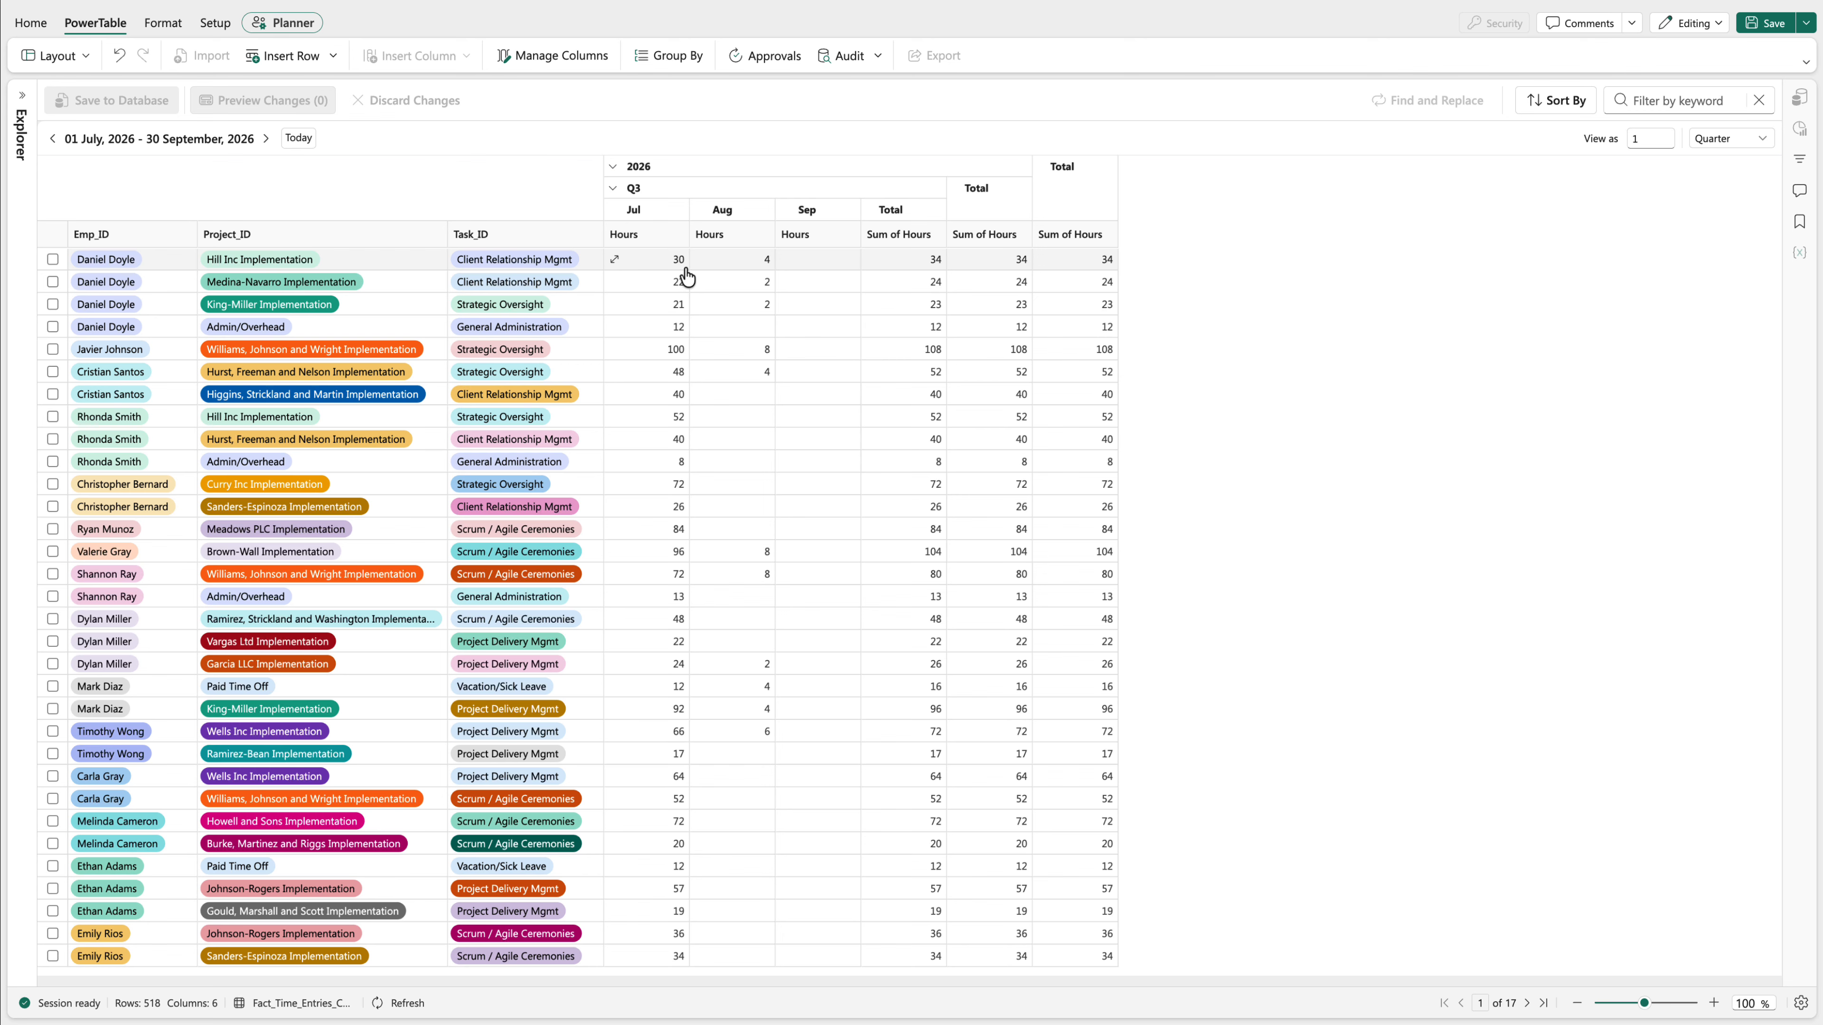
In the August 2026 daily breakdown of the first Hill Inc Implementation row, enter 4 hours each for the 4th and 5th and save
double_click(727, 268)
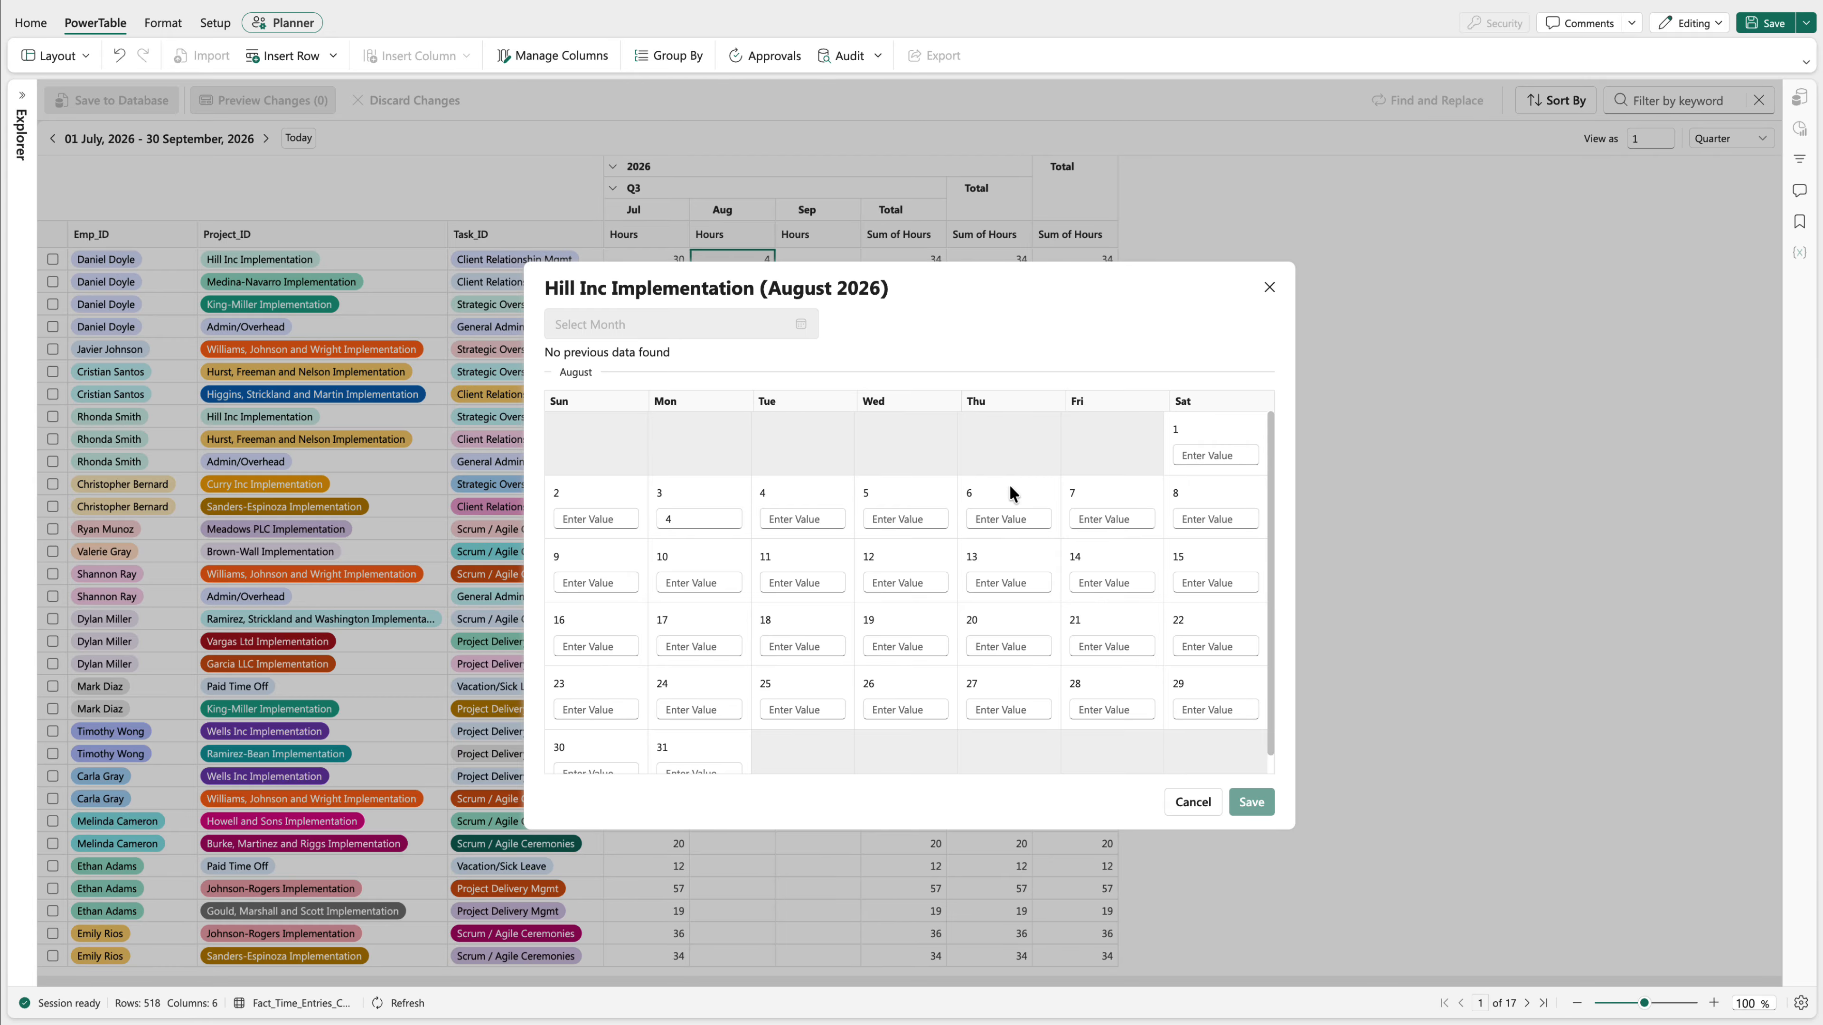
left_click_drag(684, 518, 664, 522)
left_click(777, 518)
type("4")
left_click(886, 519)
type("4")
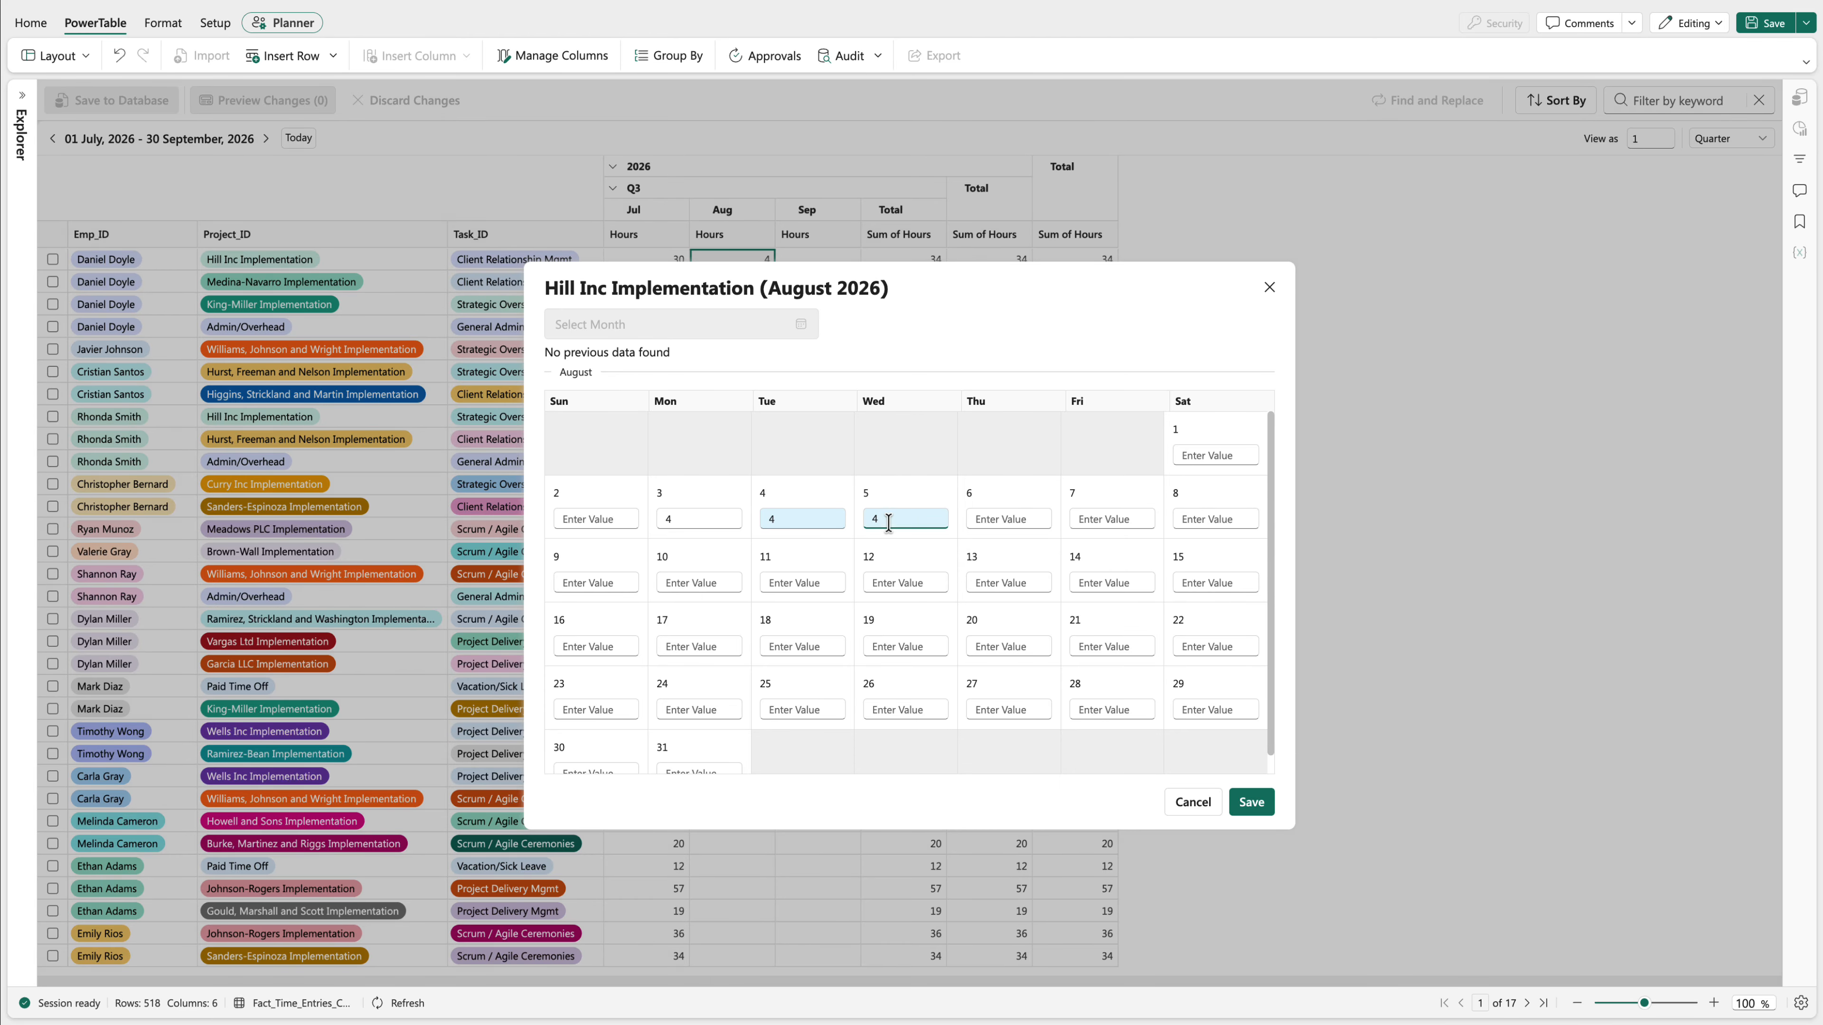
left_click(1262, 809)
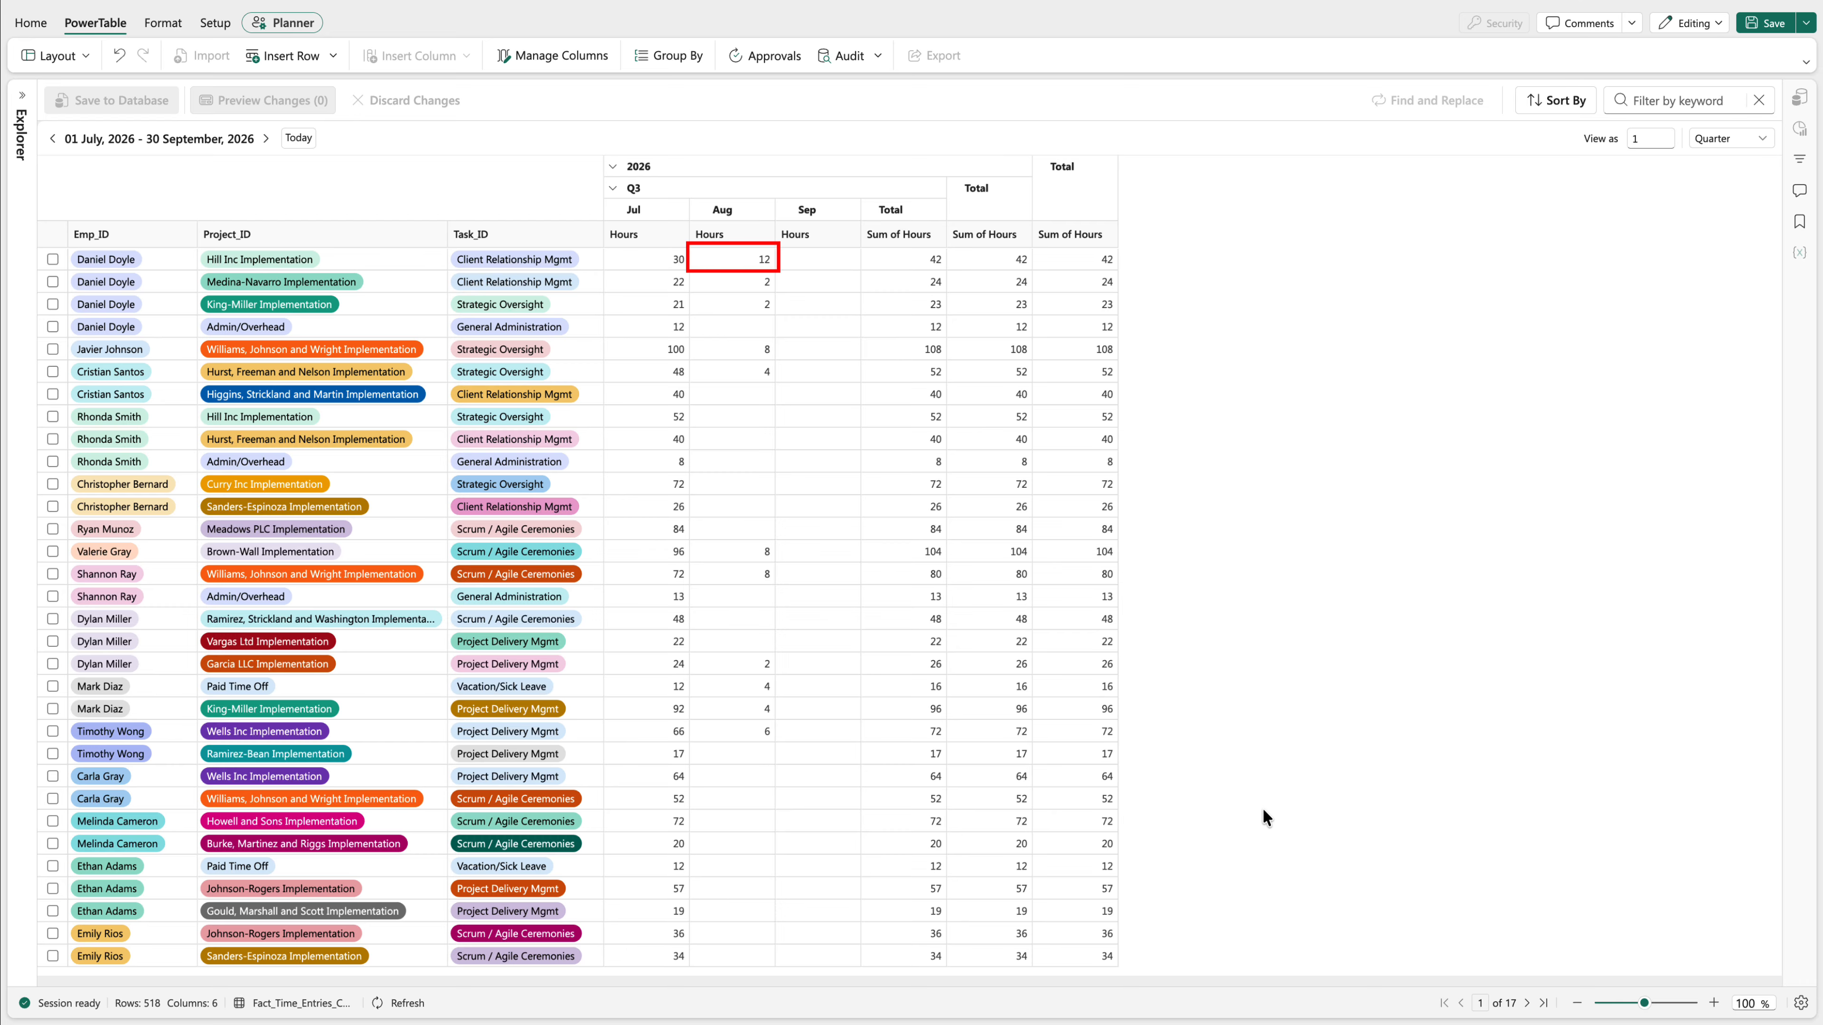
Return from the monthly crosstab to the Table layout
left_click(58, 59)
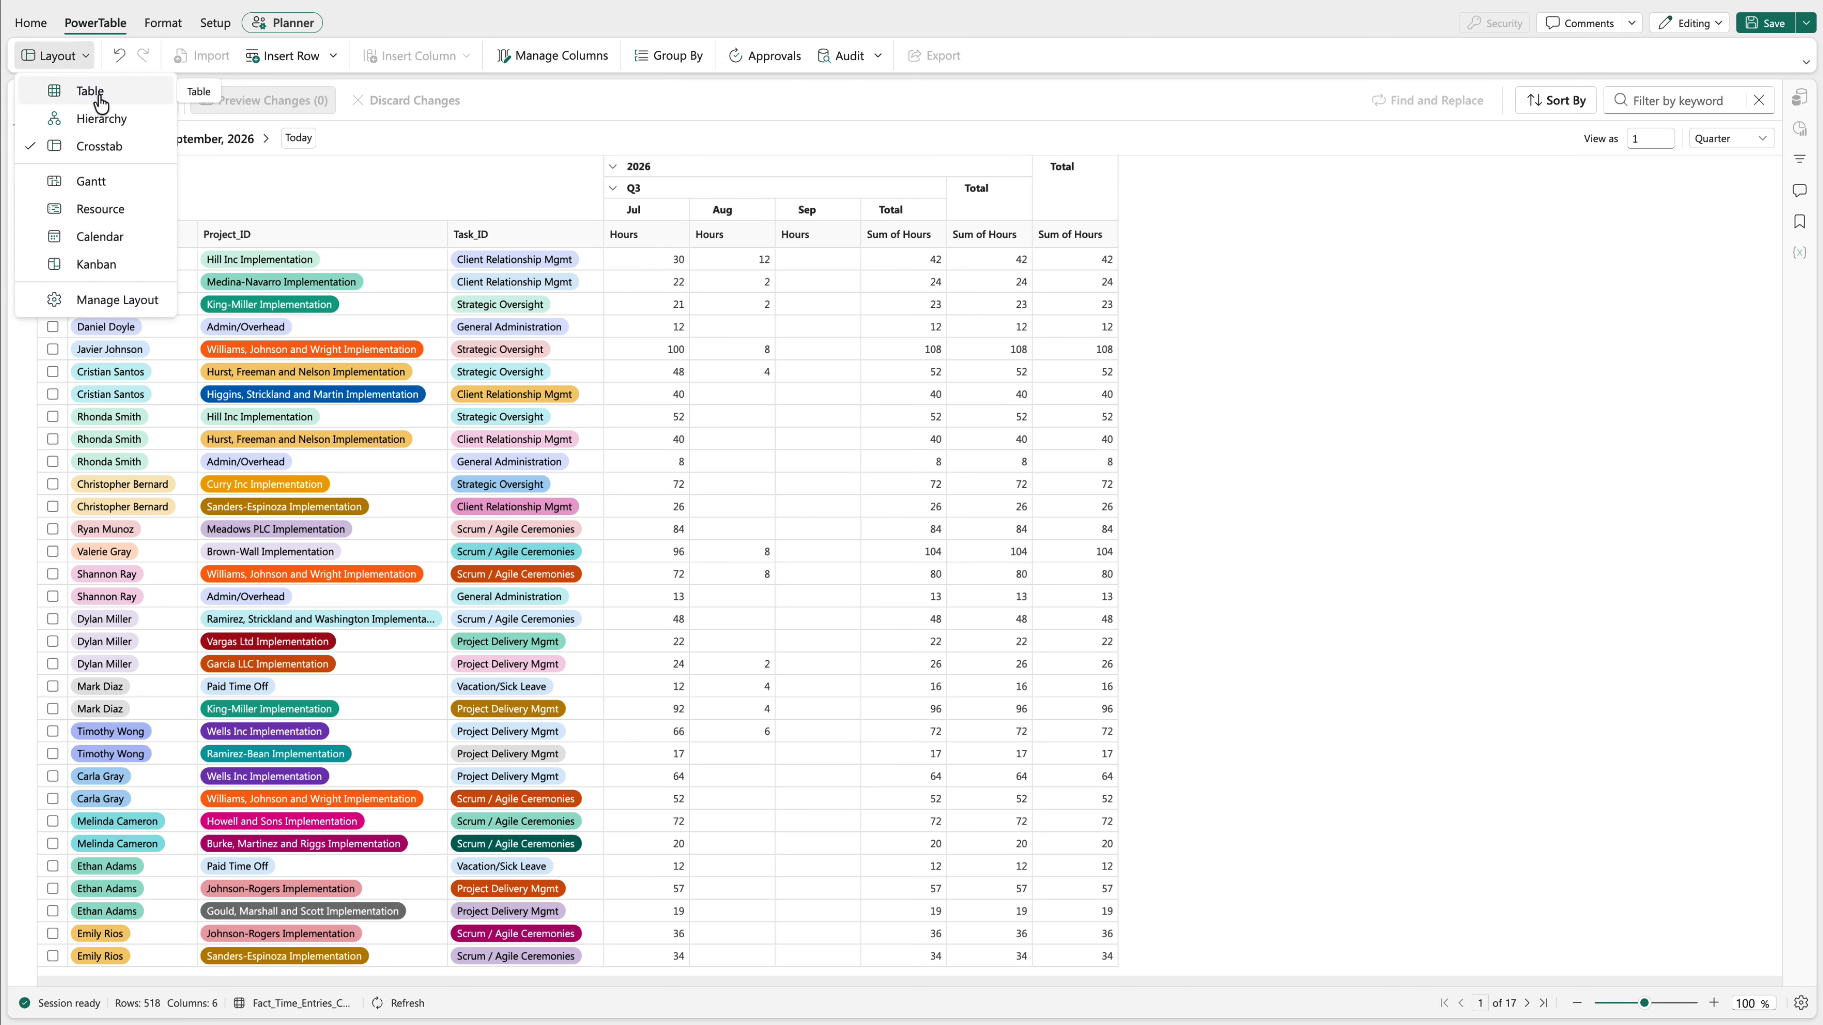